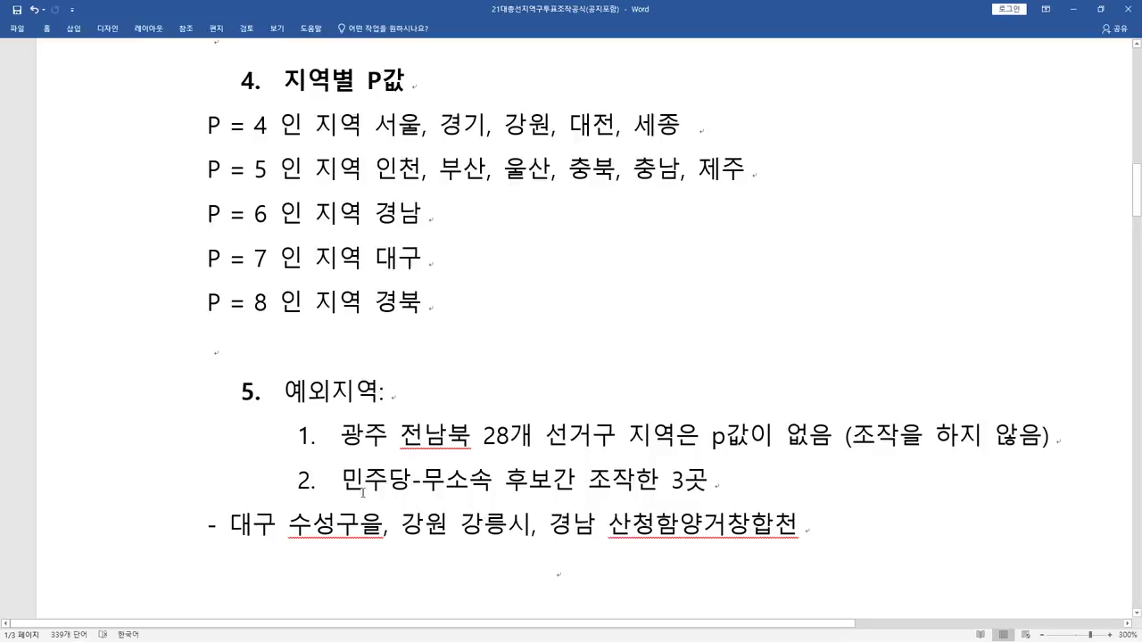
- Review the exception regions in section 5 of the Word document, highlighting 민주당-무소속, and the regional P values in section 4
left_click_drag(428, 488, 493, 495)
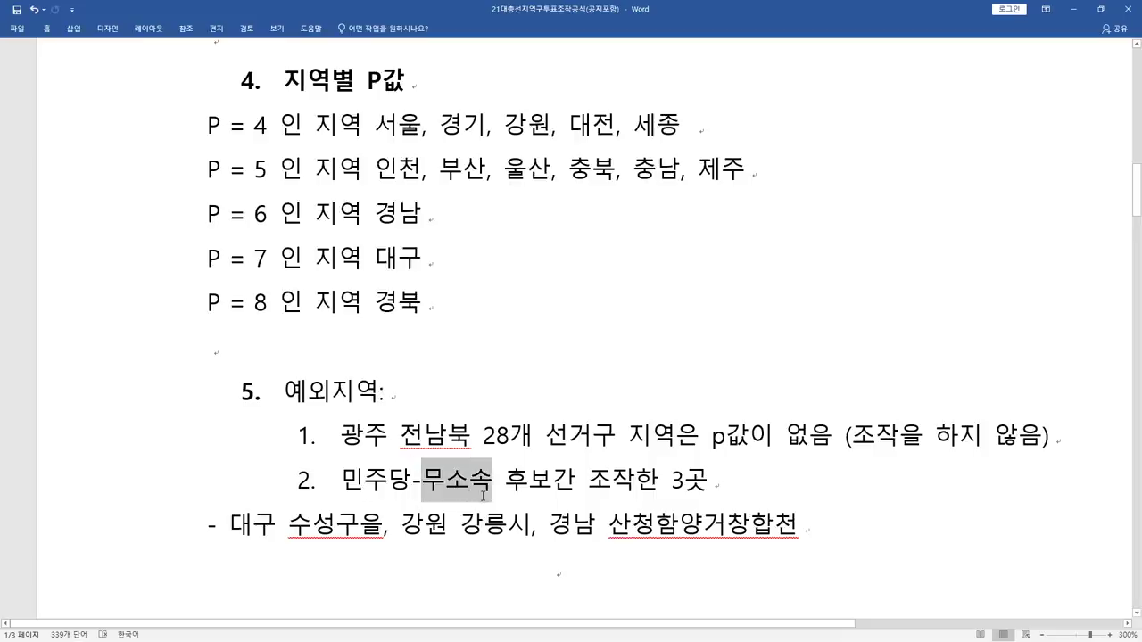
left_click(365, 491)
double_click(410, 491)
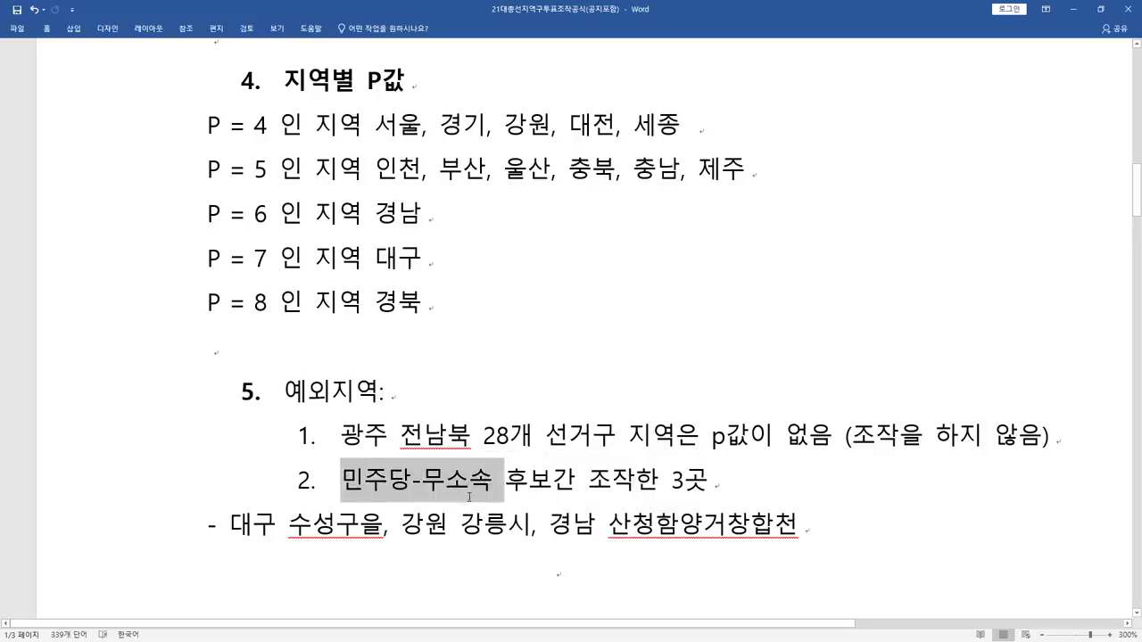
left_click(452, 492)
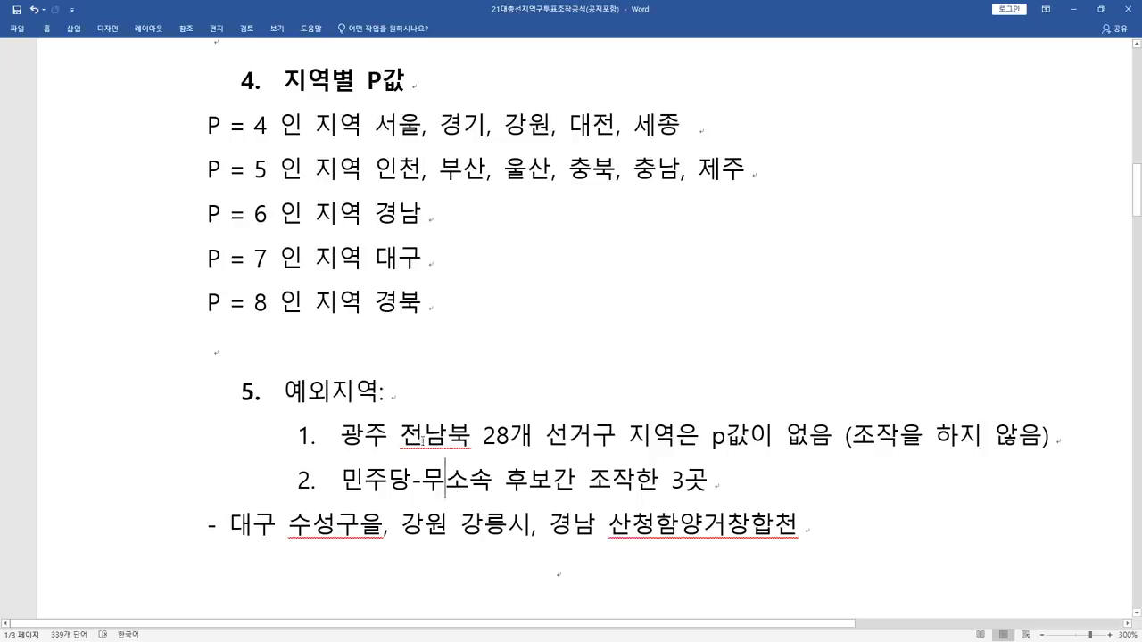
left_click_drag(293, 136, 276, 301)
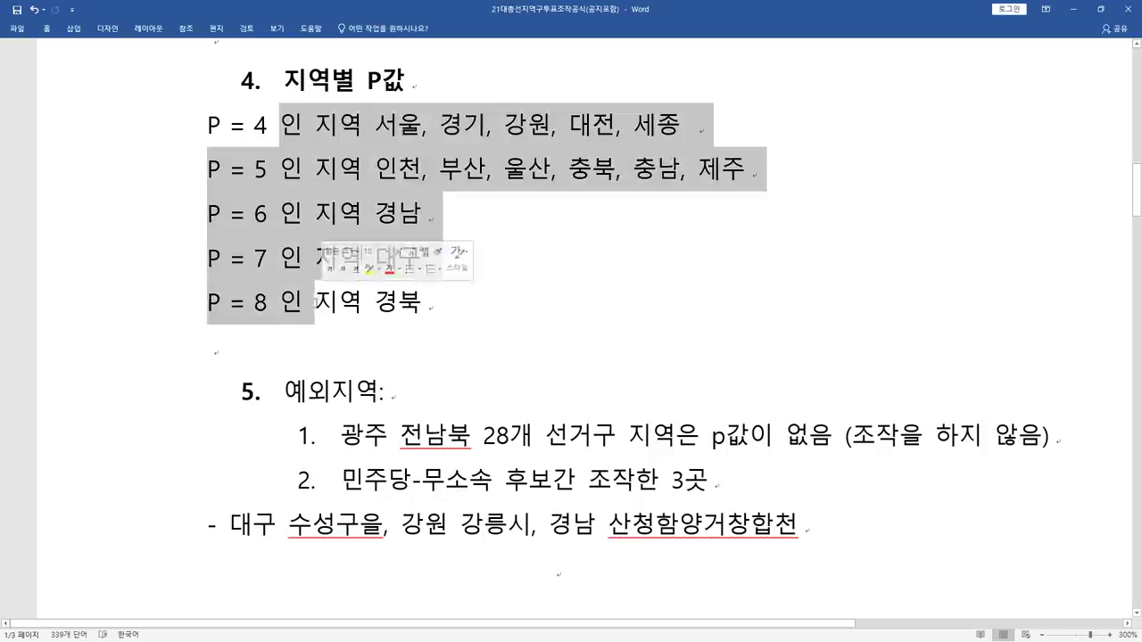
left_click(306, 351)
- Read the attached-file reference and the four-point verification method under the heading 투표조작 공식 검증자료
scroll(314, 354, "down", 5)
scroll(314, 355, "down", 5)
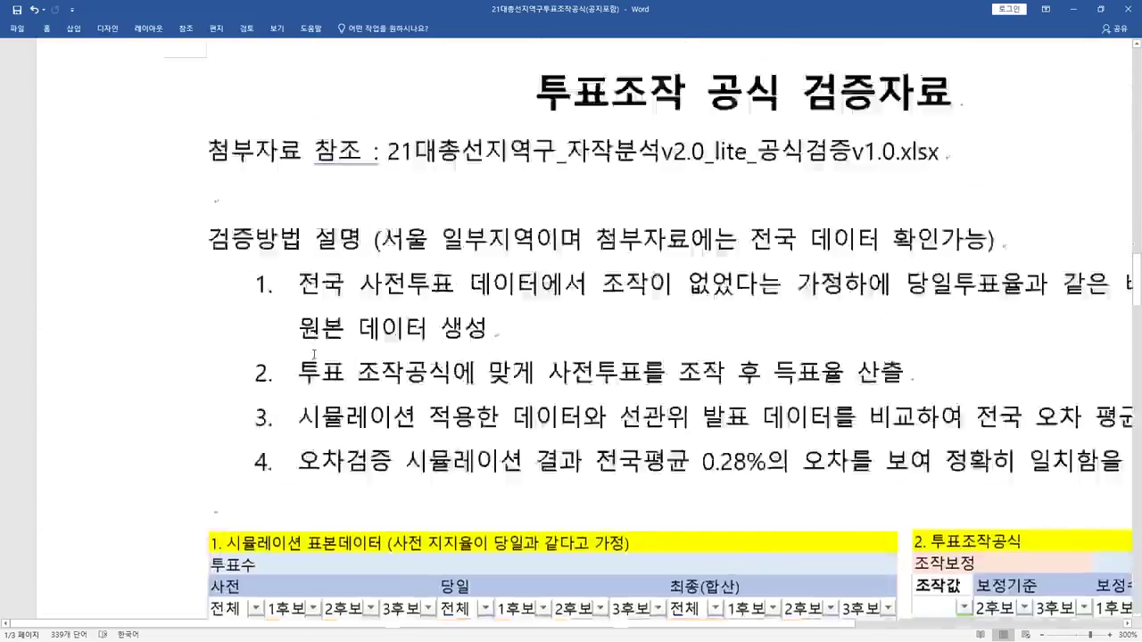
scroll(314, 357, "up", 2)
scroll(339, 618, "down", 2)
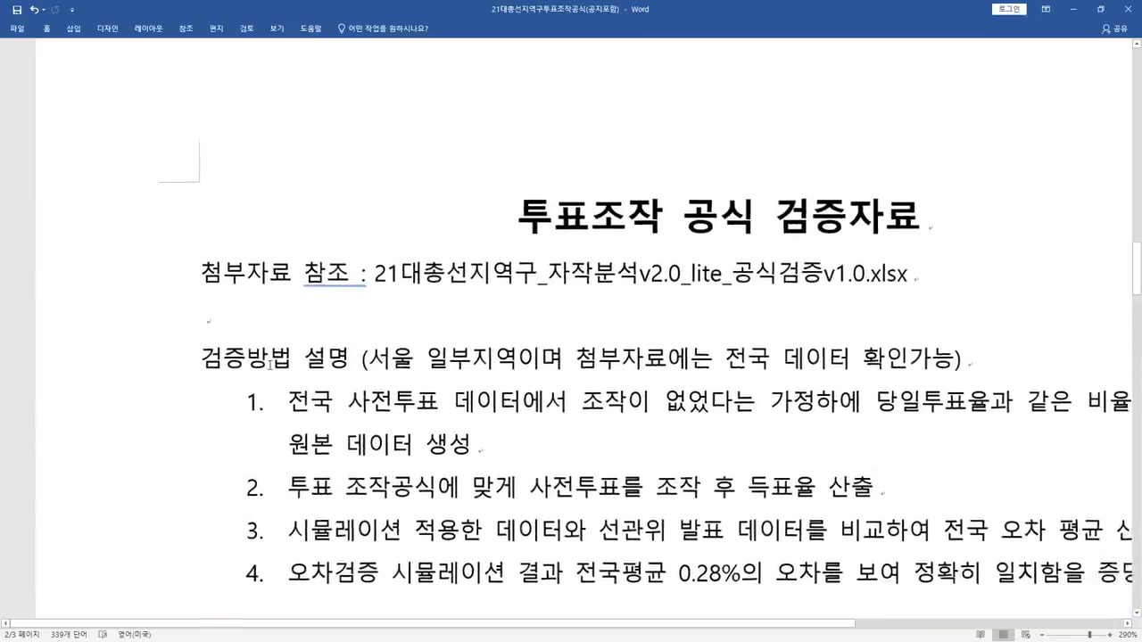
scroll(339, 618, "right", 3)
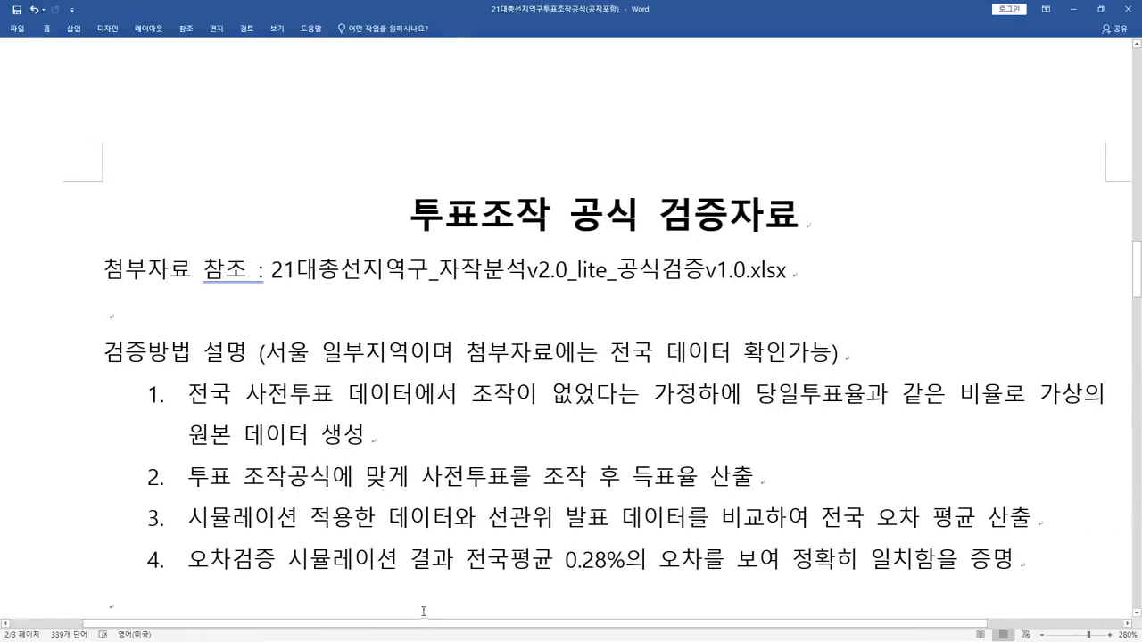
scroll(424, 611, "right", 1)
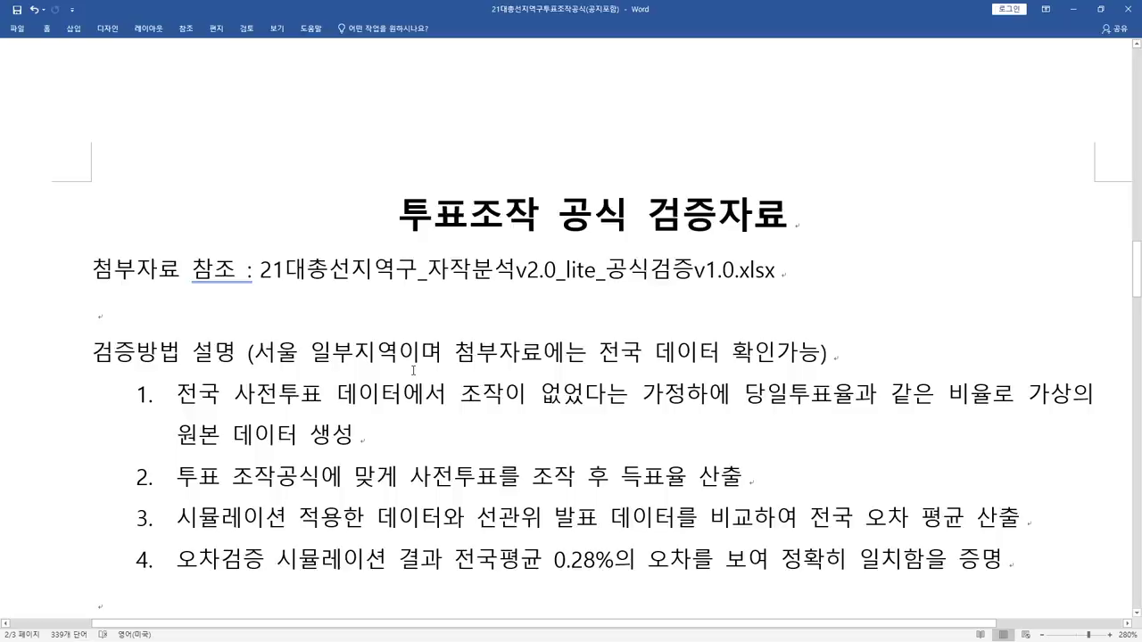
scroll(404, 331, "down", 3)
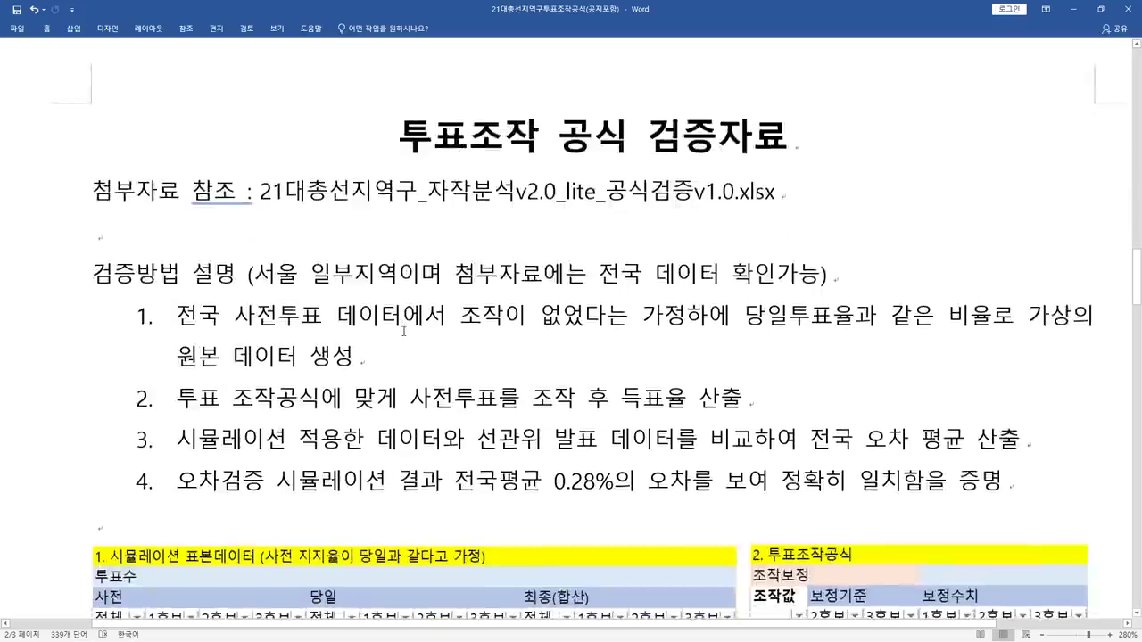
key("Down")
key("Down")
left_click_drag(453, 274, 607, 442)
left_click(601, 457)
- Look through the four verification tables below the method description, from the simulation sample data to the error check
scroll(453, 482, "down", 10)
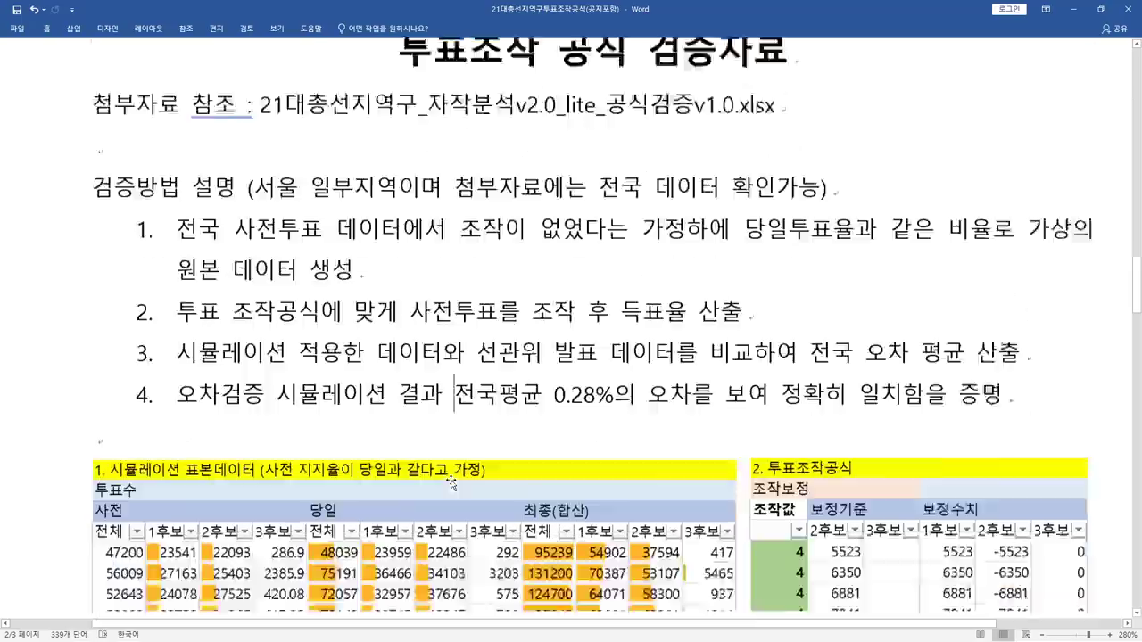
scroll(452, 481, "down", 1)
scroll(393, 337, "down", 2)
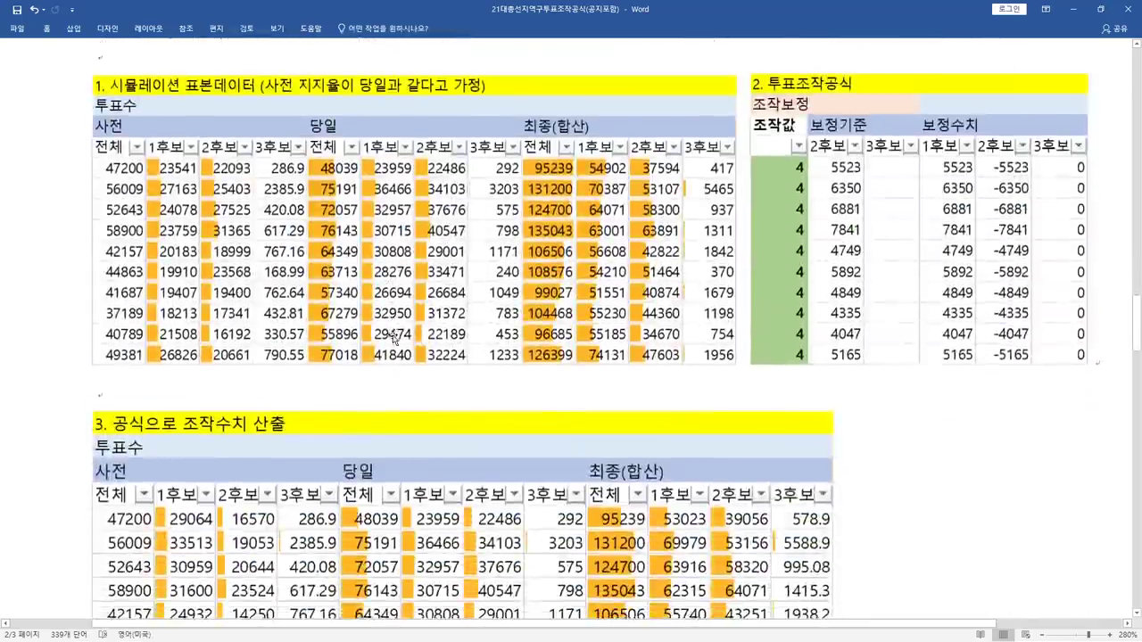
scroll(357, 366, "down", 15)
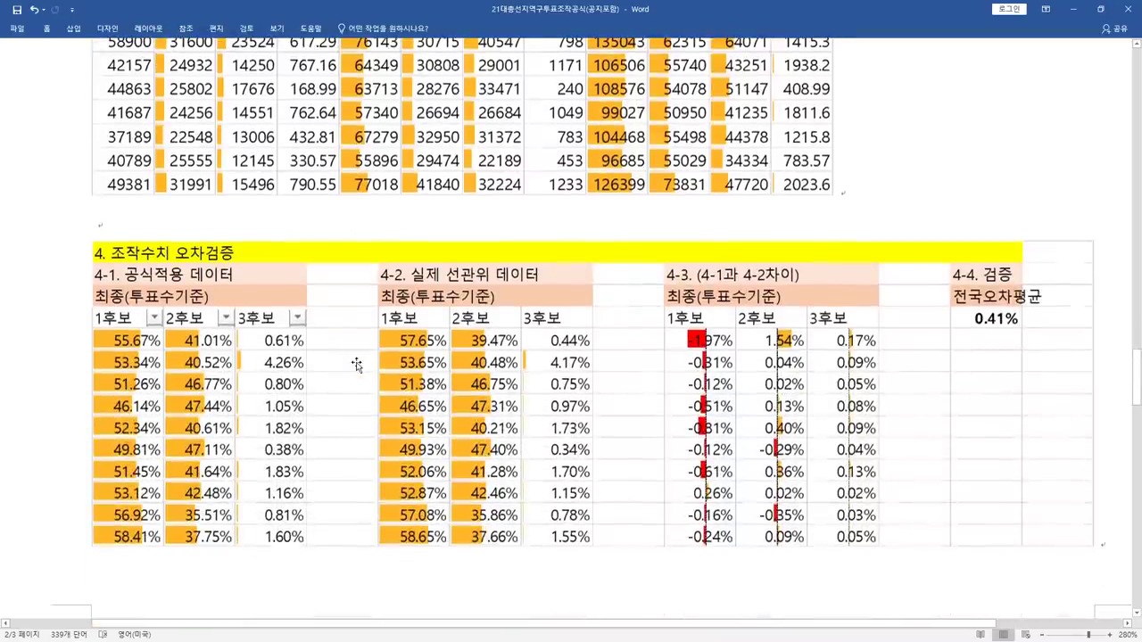
scroll(186, 378, "up", 2)
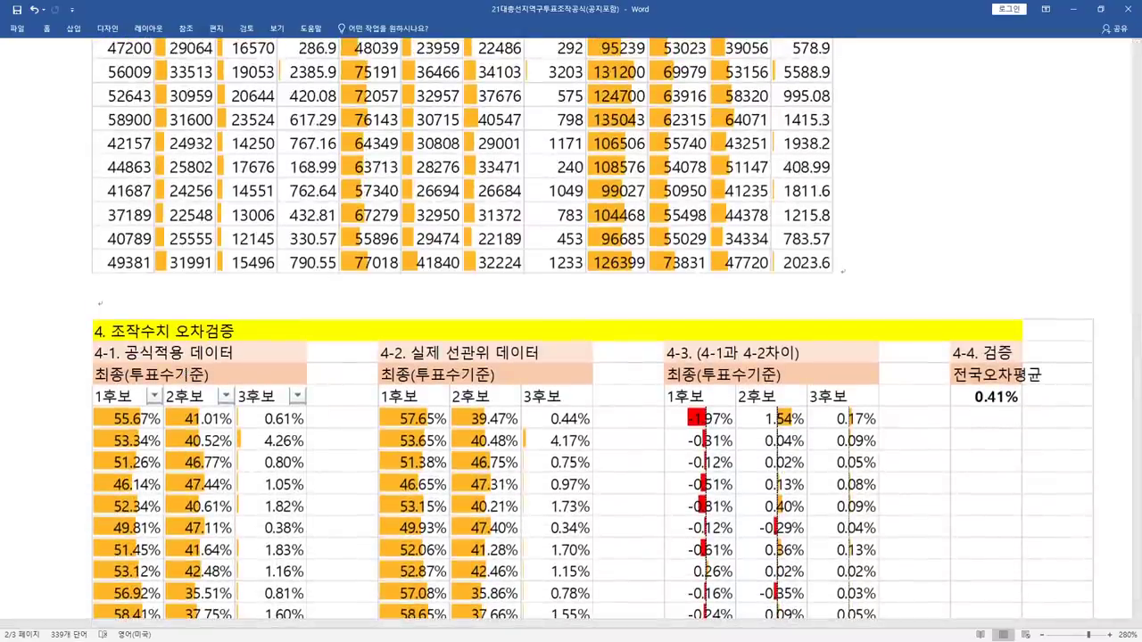
- Switch to the Excel verification workbook, maximize its window and zoom the sheet in to 145%
key("alt+Tab")
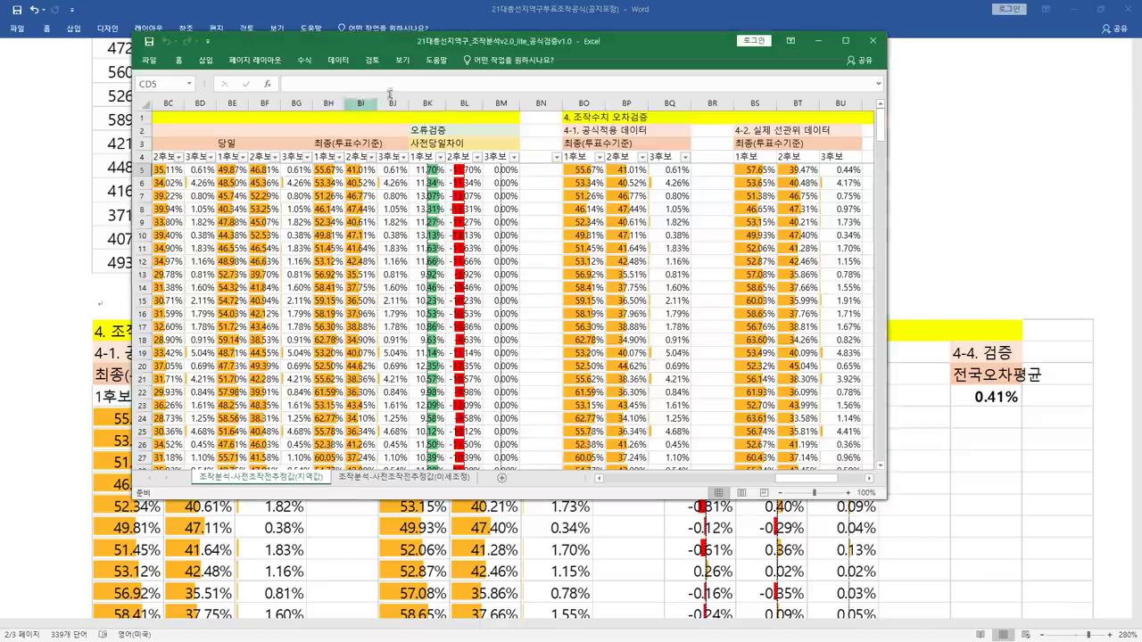
double_click(506, 51)
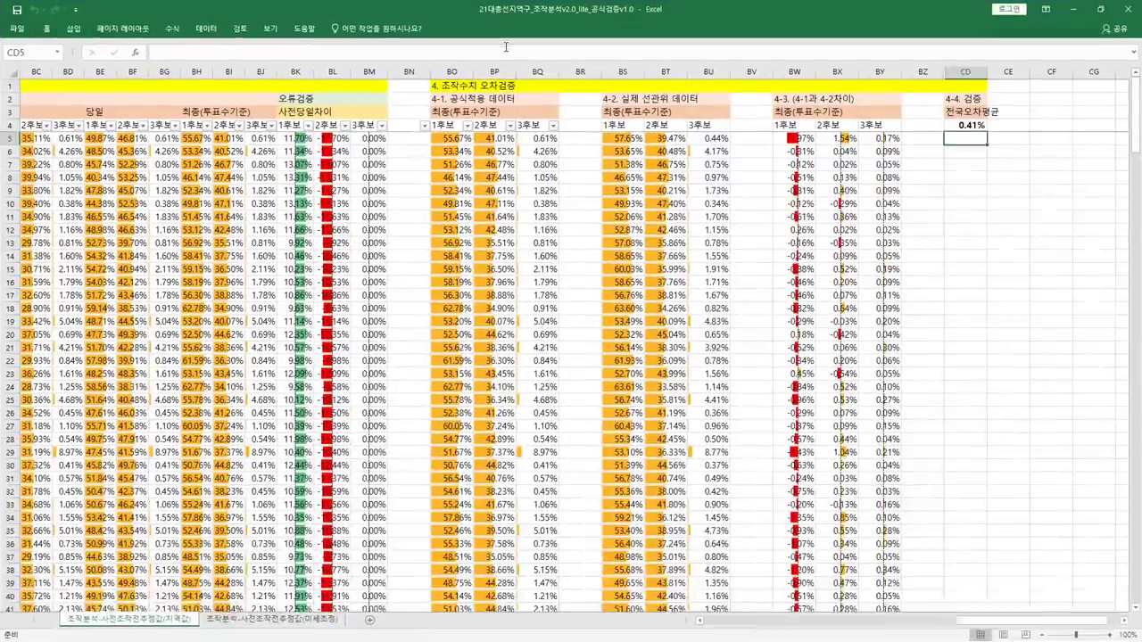
left_click(263, 258)
scroll(263, 259, "up", 3)
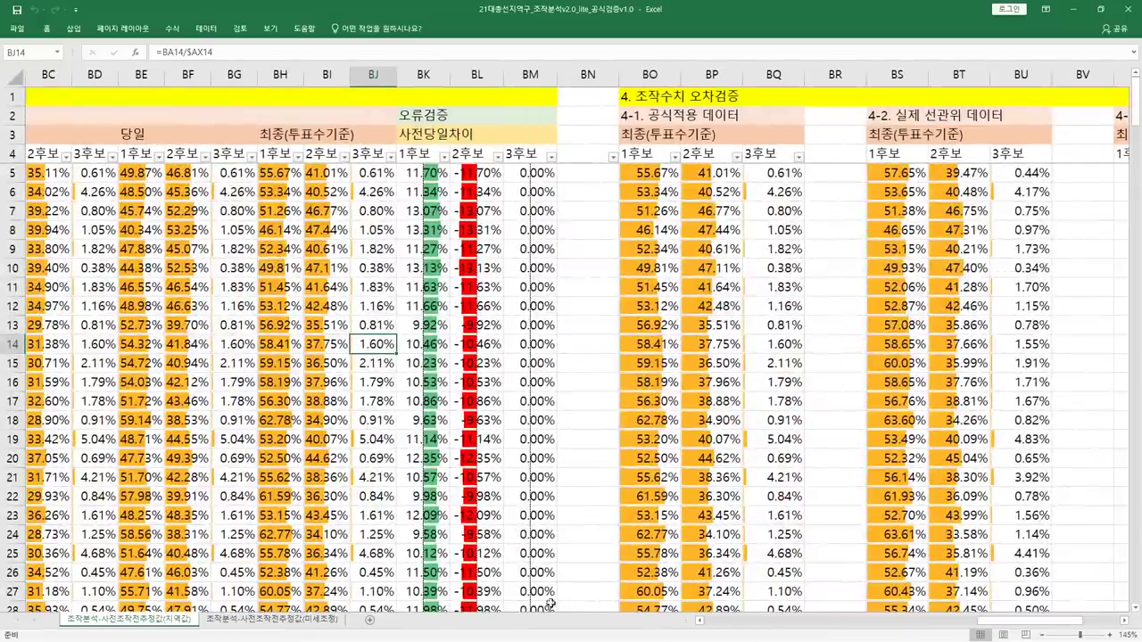
- Survey the sheet's sections across its full width and inspect the nationwide error average formula in cell CD4
left_click(719, 626)
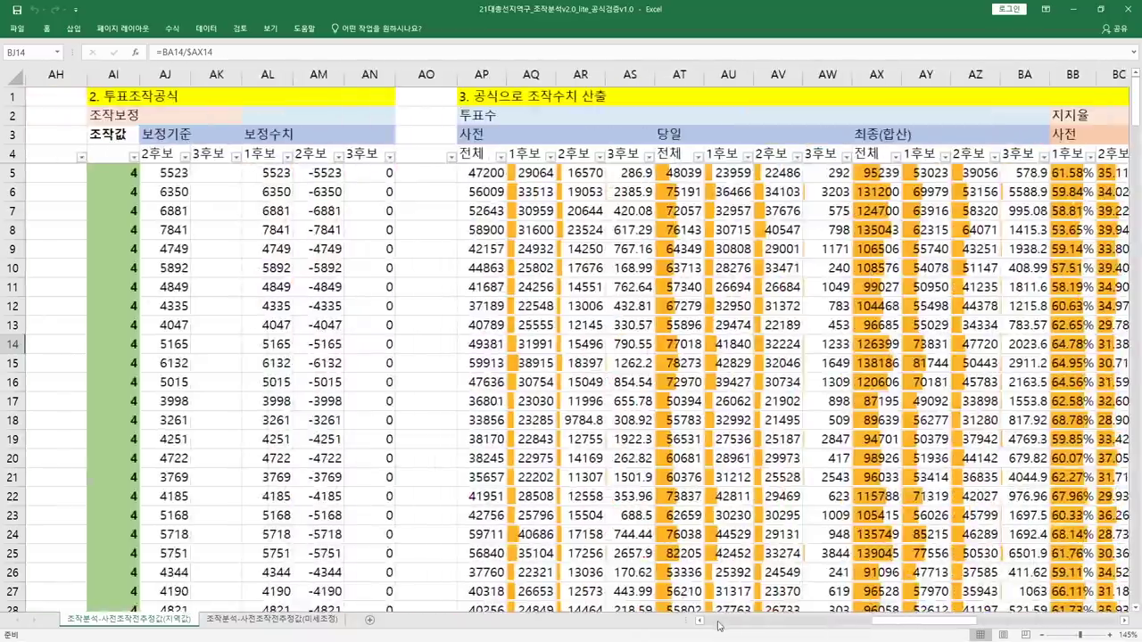
left_click(720, 626)
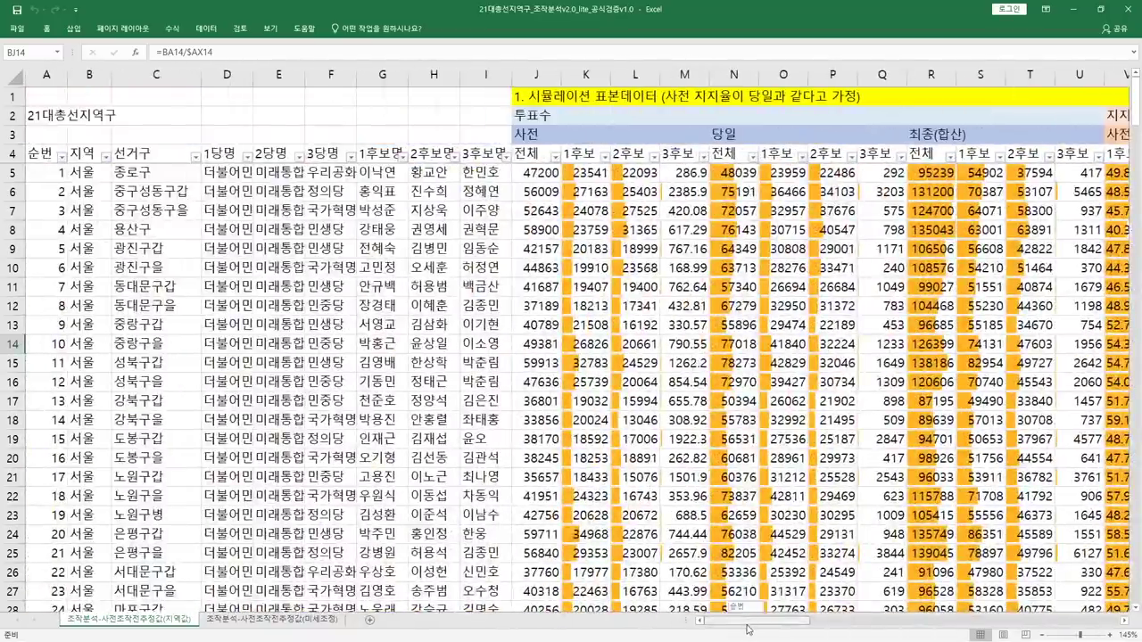
left_click_drag(748, 630, 1060, 626)
left_click(1006, 361)
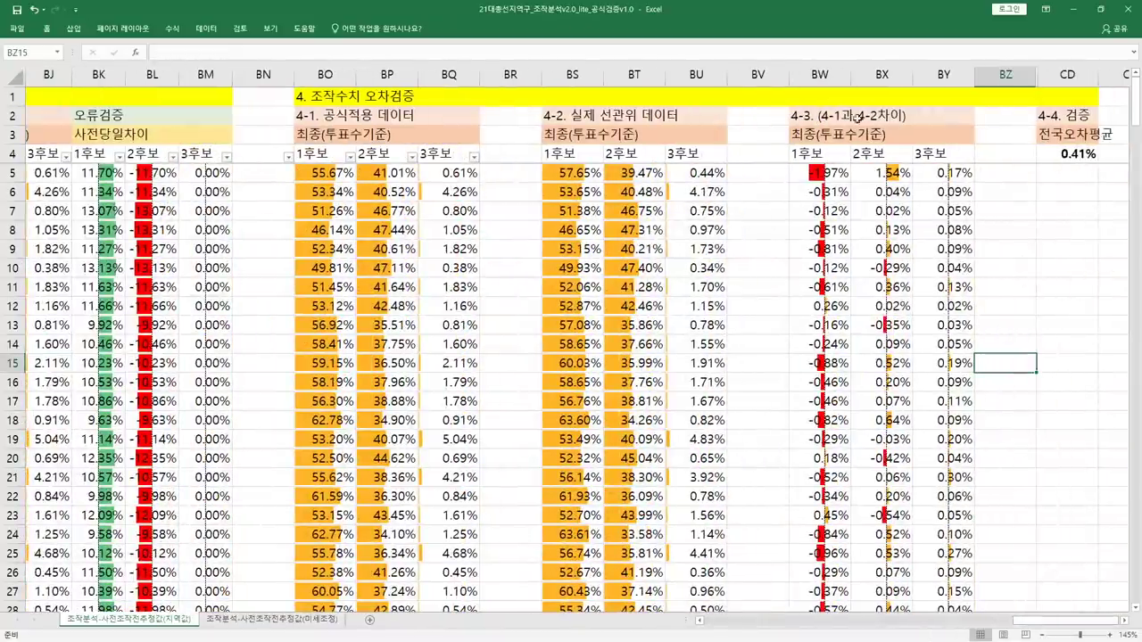
left_click(1068, 153)
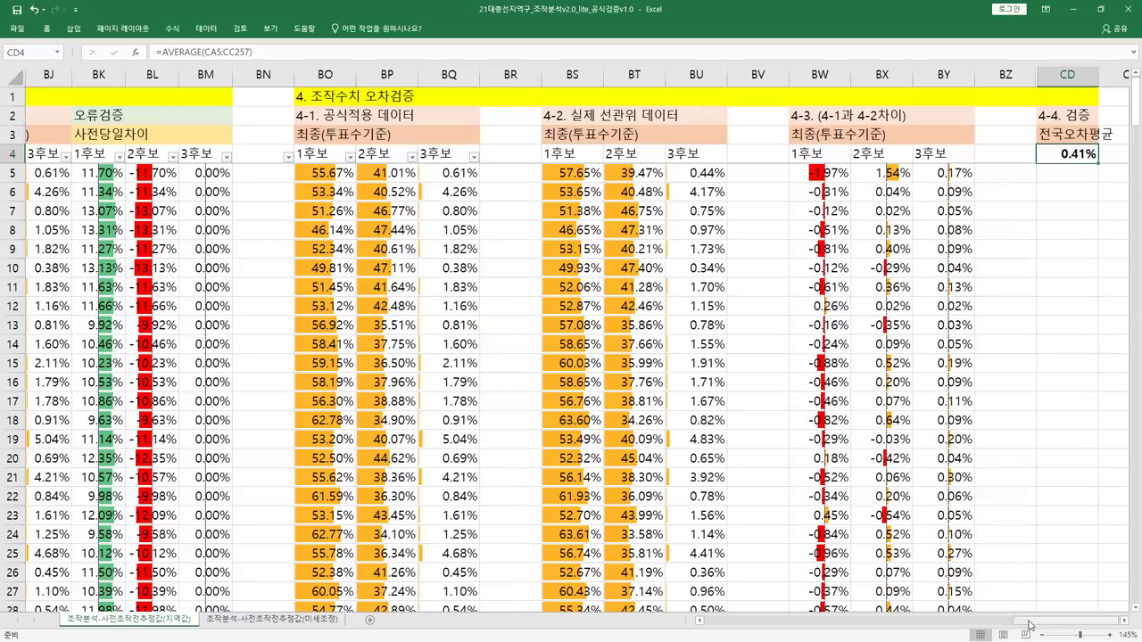
- Highlight columns J to M, which hold the early-voting counts of the simulation sample data
left_click_drag(1030, 625, 723, 624)
left_click(386, 453)
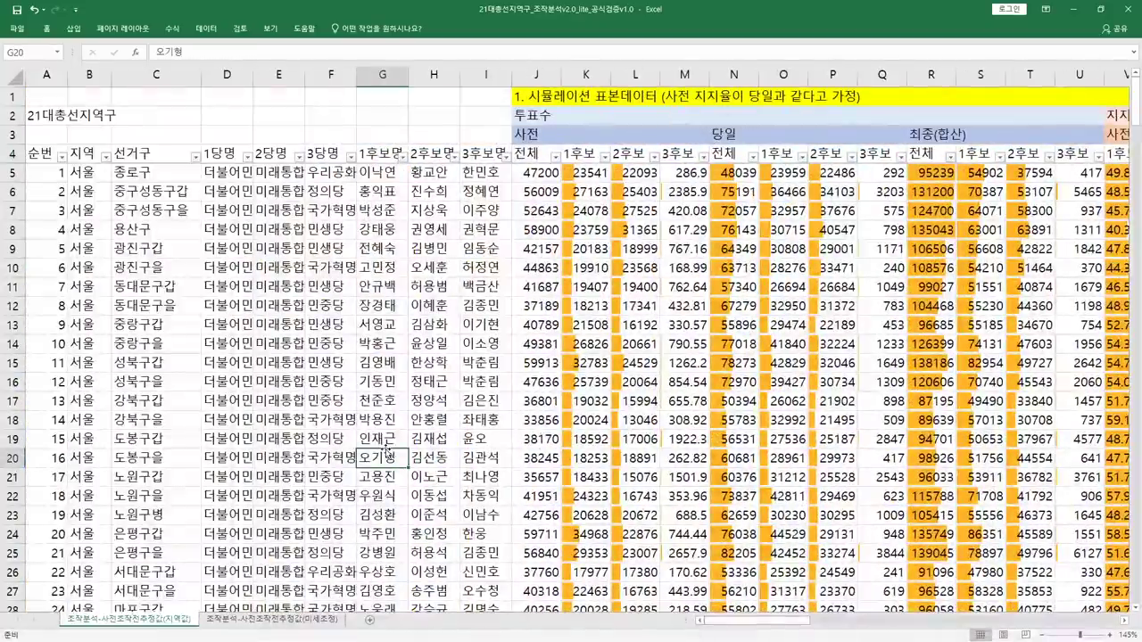
left_click(540, 77)
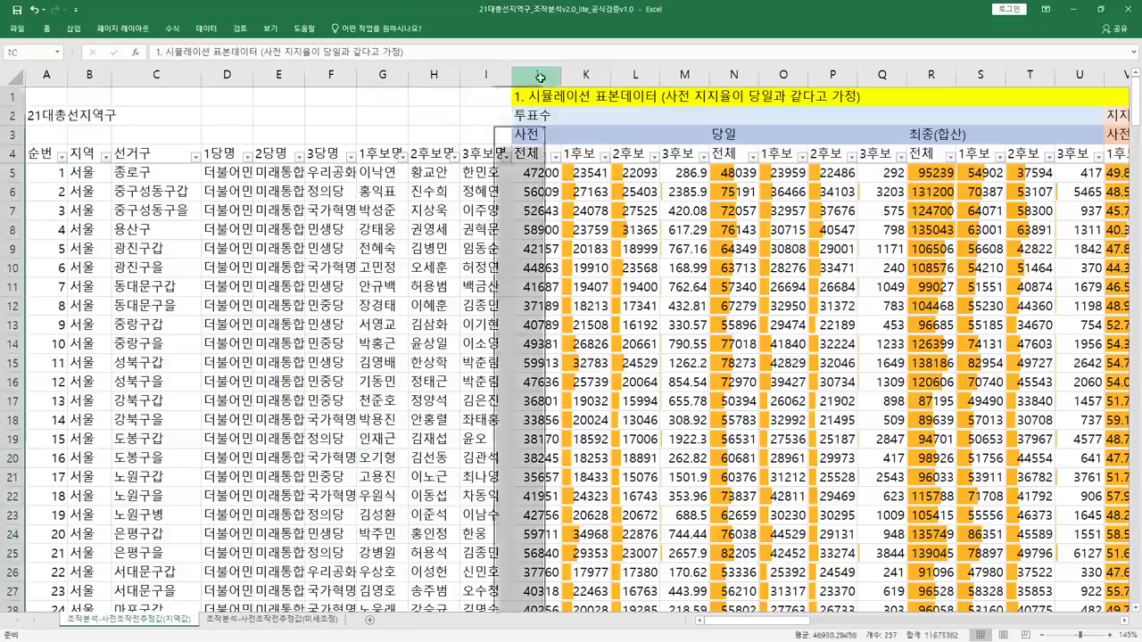
left_click_drag(540, 76, 678, 321)
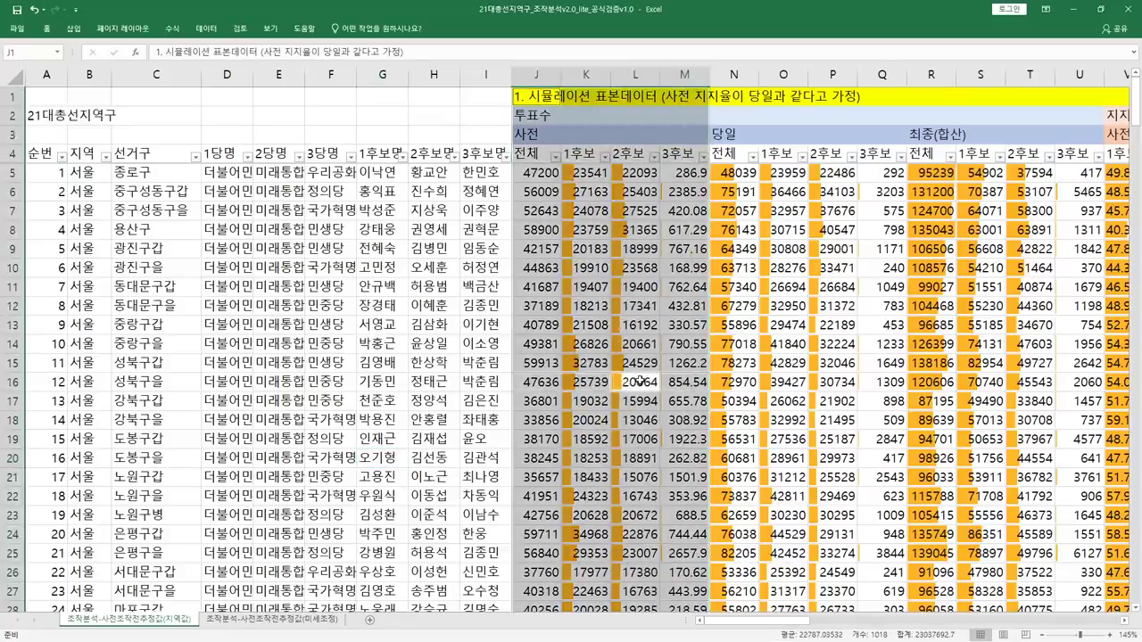
key("ctrl+shift+Down")
scroll(640, 379, "down", 1)
scroll(640, 379, "up", 1)
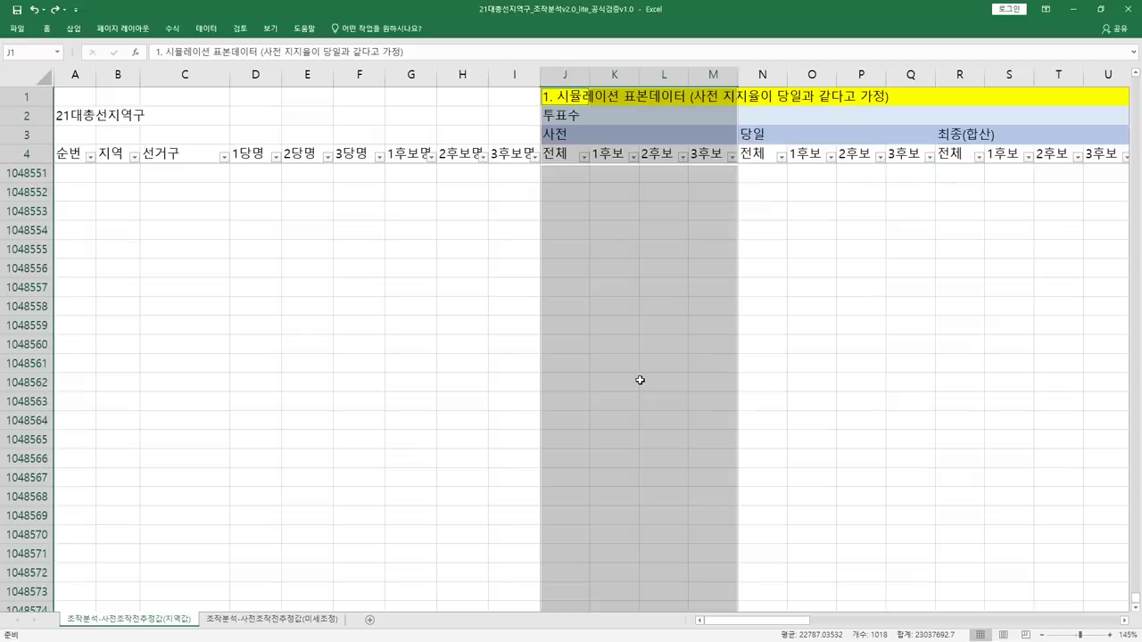
right_click(694, 434)
left_click(1070, 540)
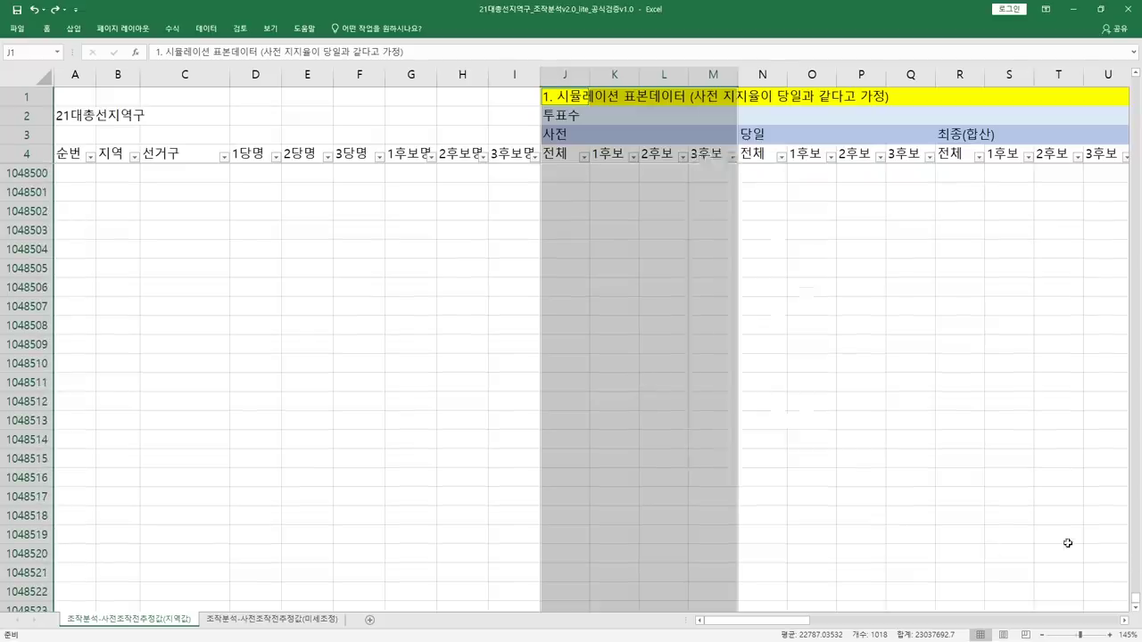
scroll(1071, 540, "up", 2)
left_click(1071, 535)
left_click_drag(1136, 592, 1126, 46)
left_click(587, 325)
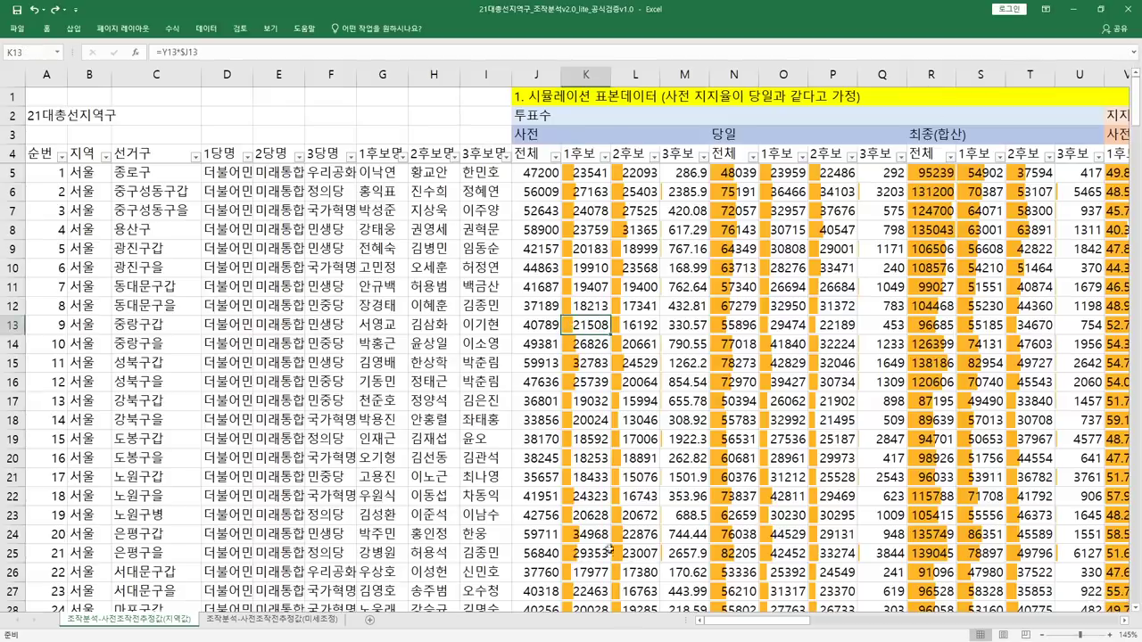
- Zoom the sheet out to 130% and highlight the full section 1 heading row from J1 to AG1
scroll(708, 505, "down", 1)
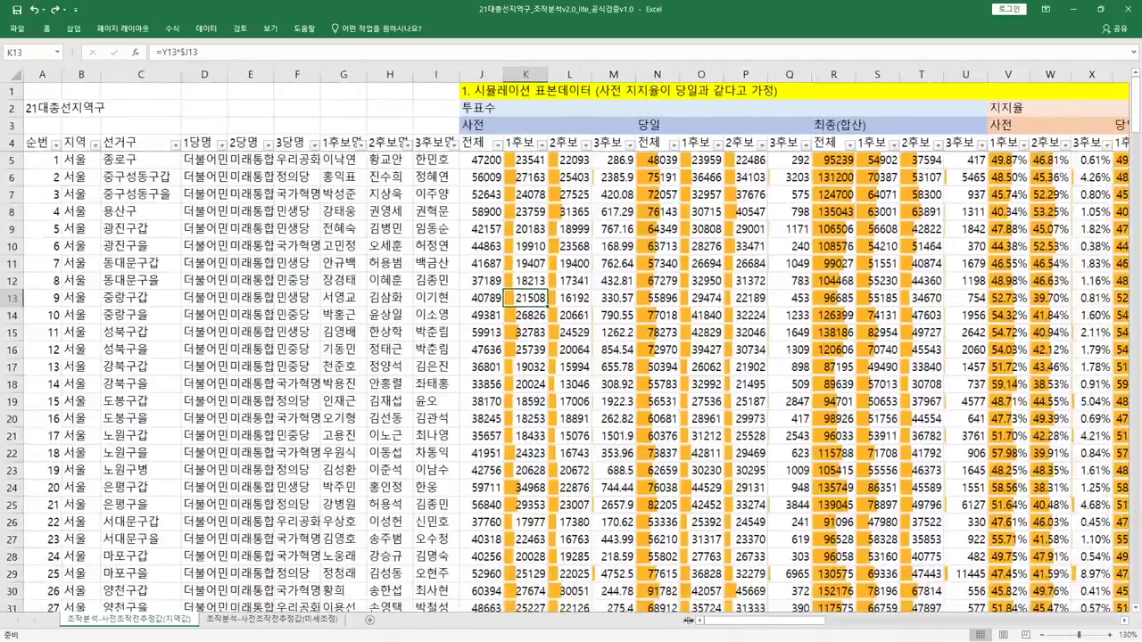
left_click_drag(727, 631, 762, 630)
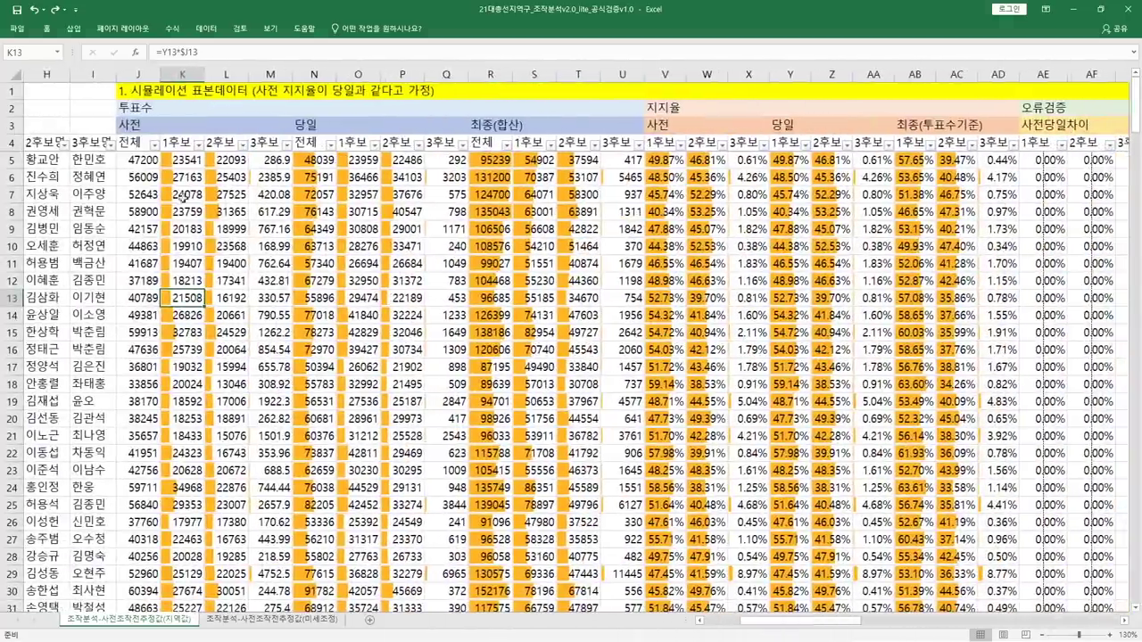
left_click_drag(132, 91, 1040, 89)
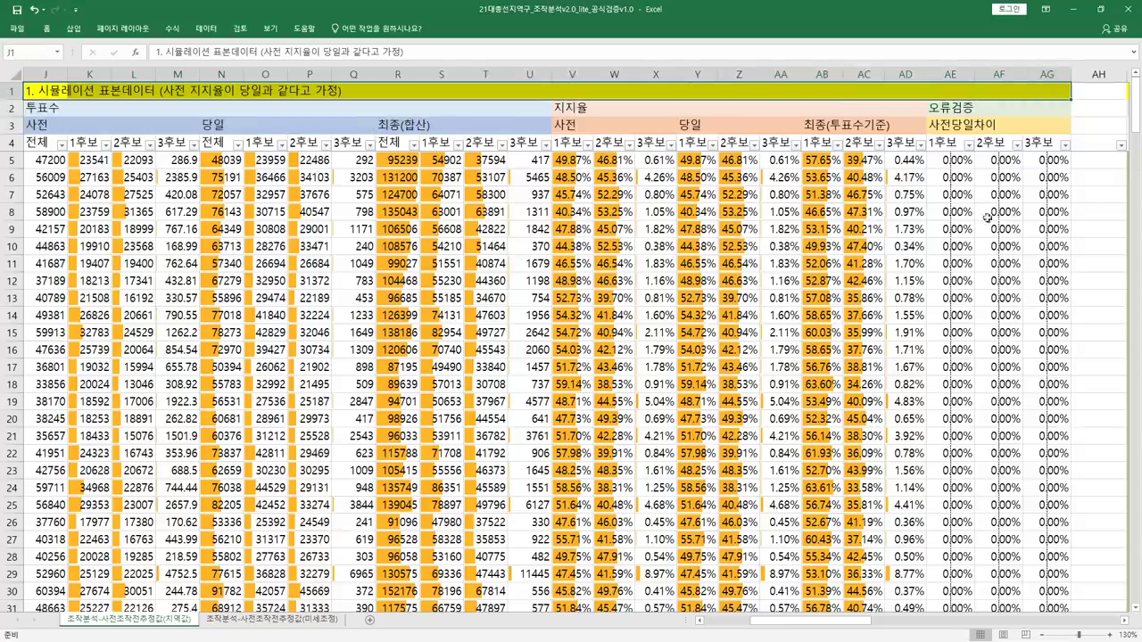
scroll(783, 609, "left", 3)
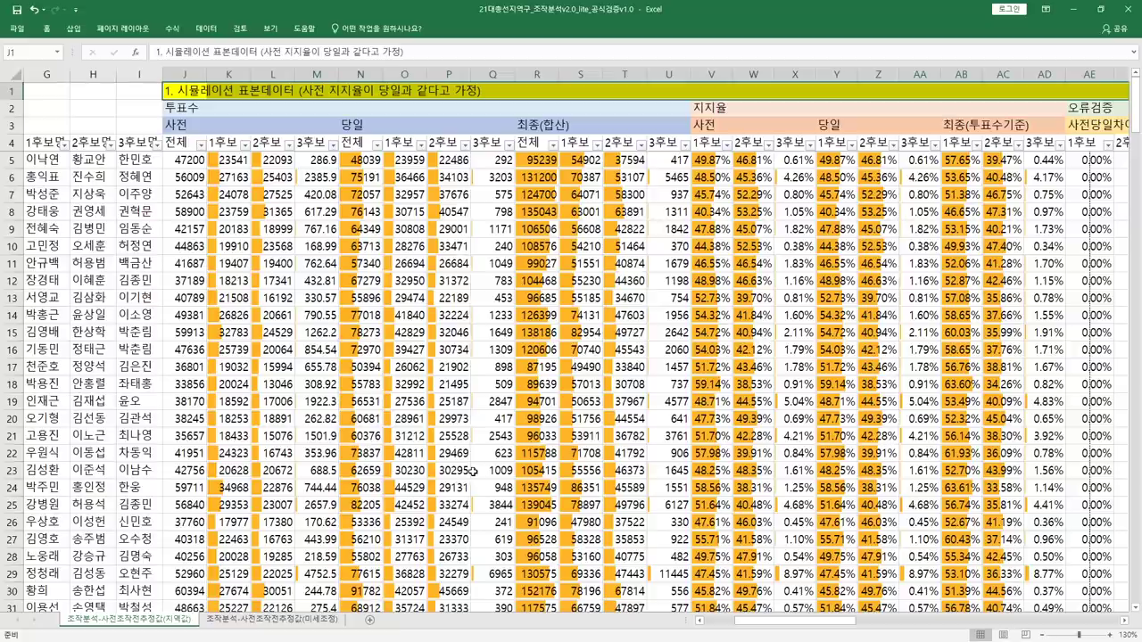
- Compare the first district's same-day votes in O5:P5 with the support rates for same-day voting in Y5:Z5 and early voting in V5:W5
left_click(450, 370)
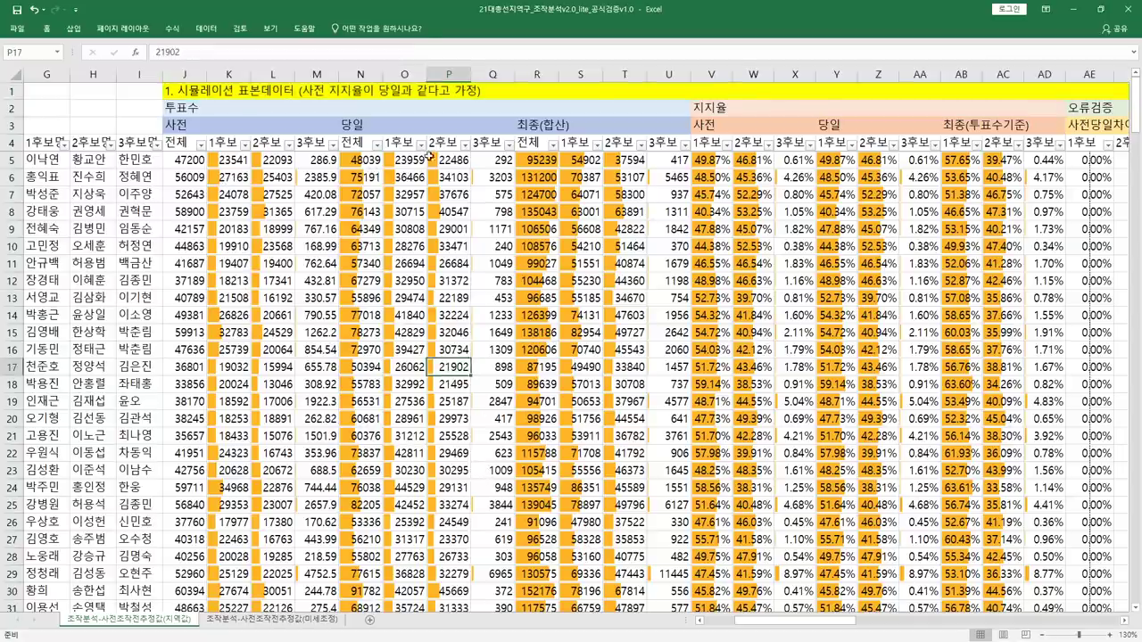
left_click_drag(399, 160, 448, 160)
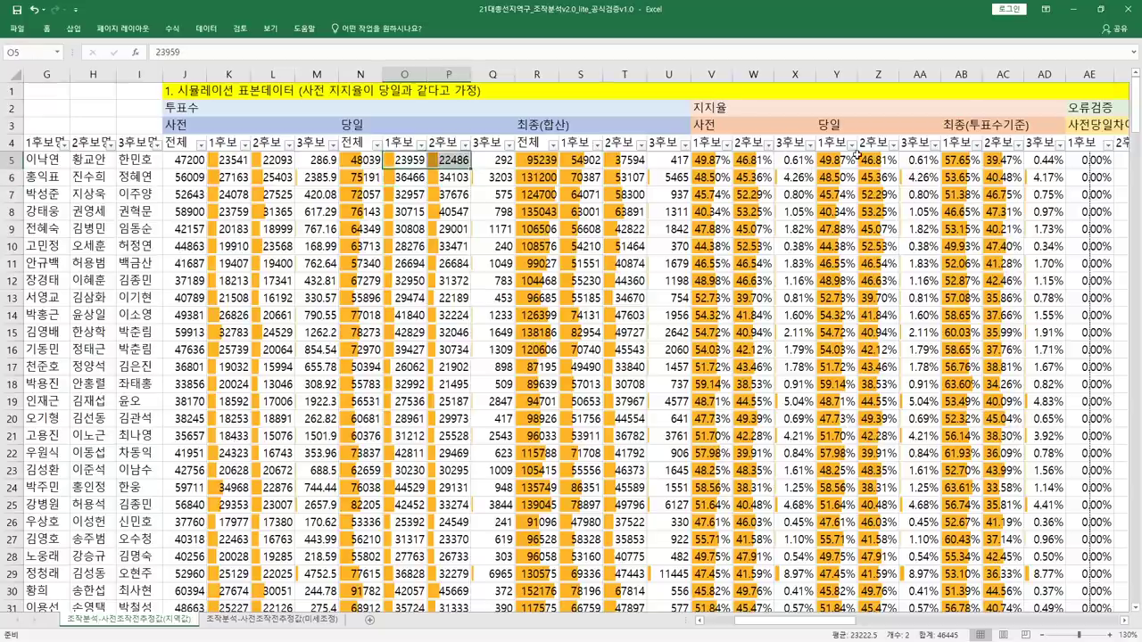
mouse_move(833, 161)
left_mouse_down()
mouse_move(877, 162)
mouse_move(830, 162)
left_mouse_up()
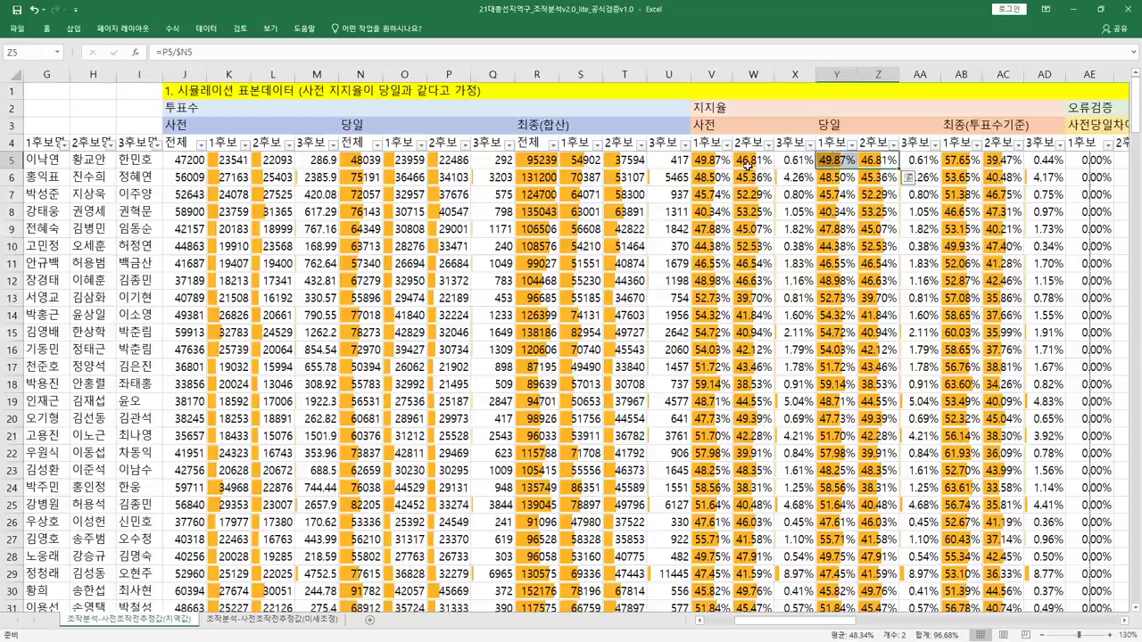
left_click_drag(745, 163, 711, 163)
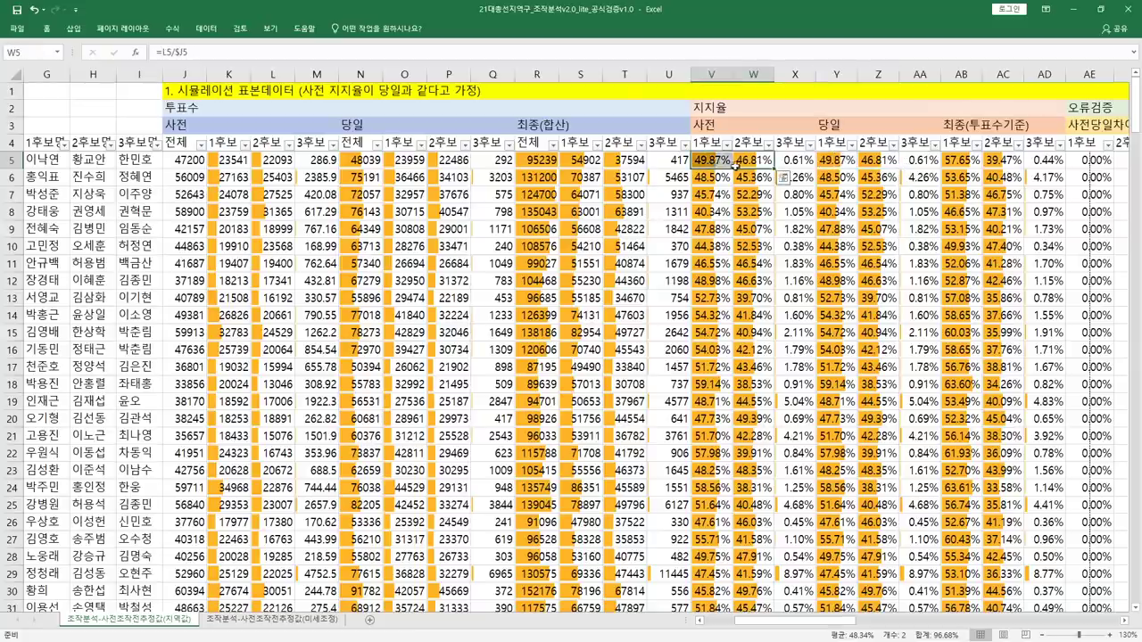
left_click_drag(844, 161, 877, 162)
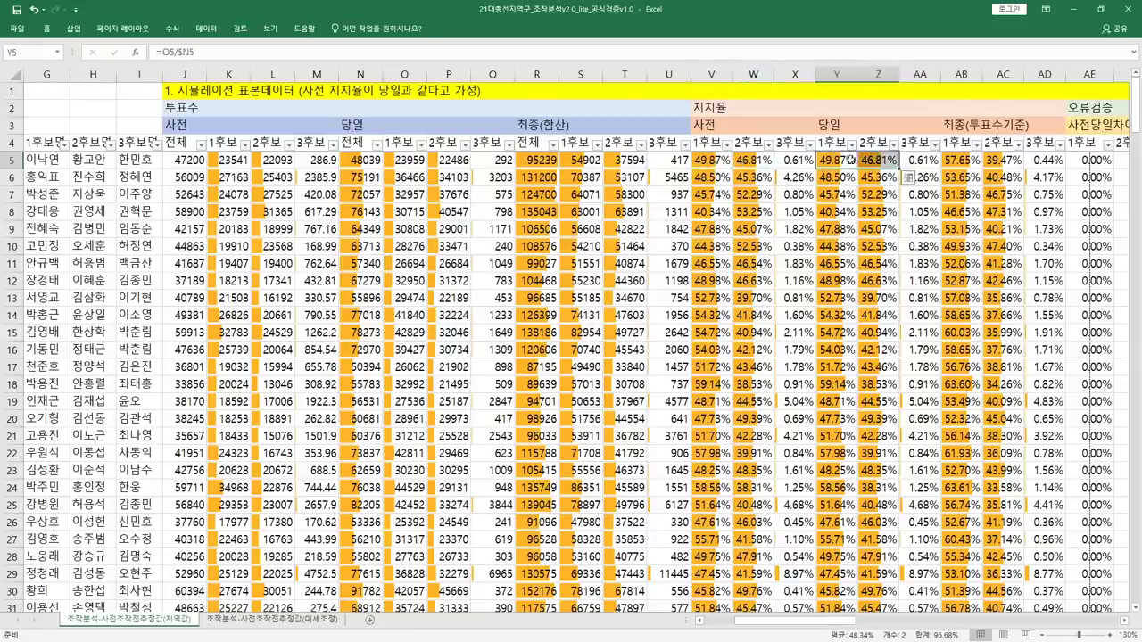
- Recheck the first district's early-voting support rates in V5:W5 against its same-day rates in Y5:Z5
left_click_drag(711, 161, 745, 163)
left_click(844, 162)
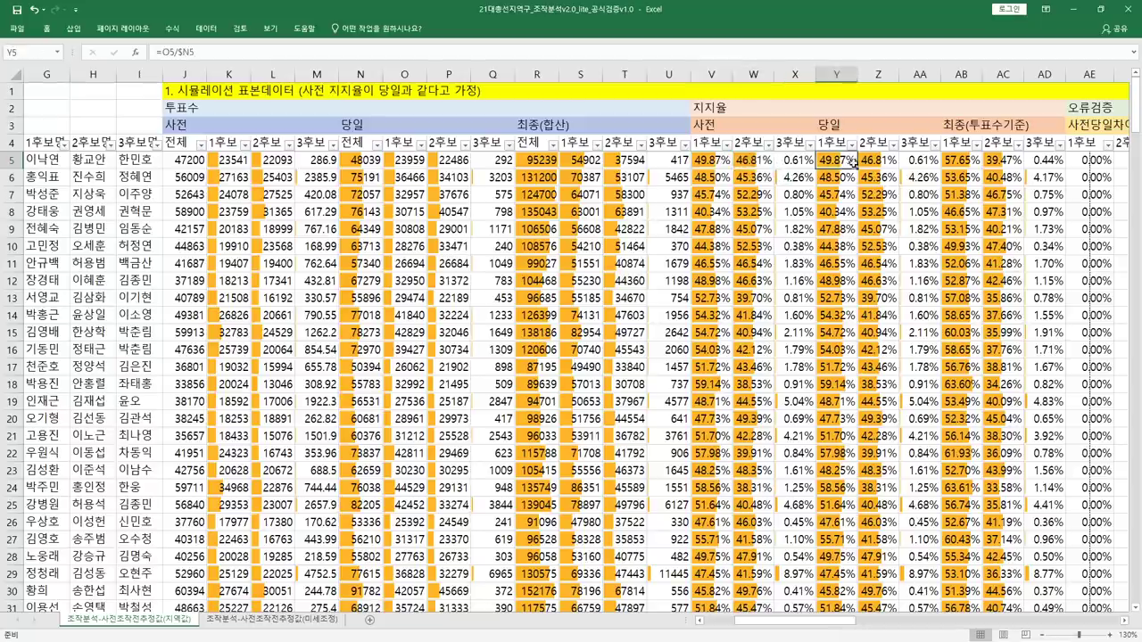
left_click_drag(867, 166, 870, 164)
left_click_drag(711, 162, 745, 164)
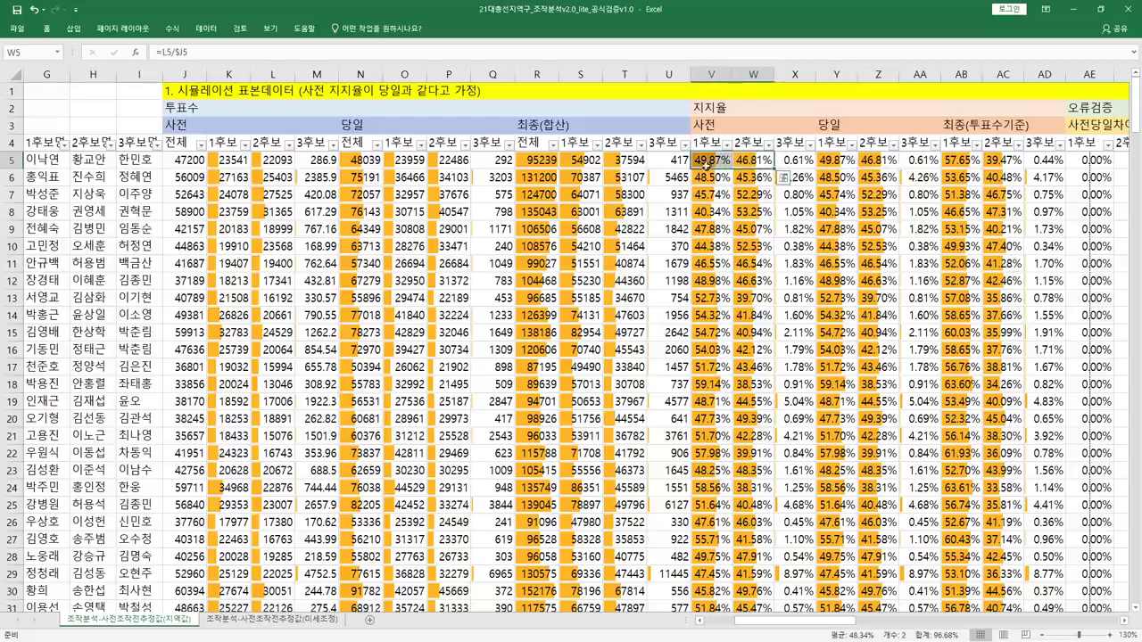
- Inspect the early-voting count formulas of the three candidates in cells K5, L5 and M5
left_click(182, 160)
left_click_drag(216, 162, 308, 234)
left_click(234, 161)
double_click(234, 161)
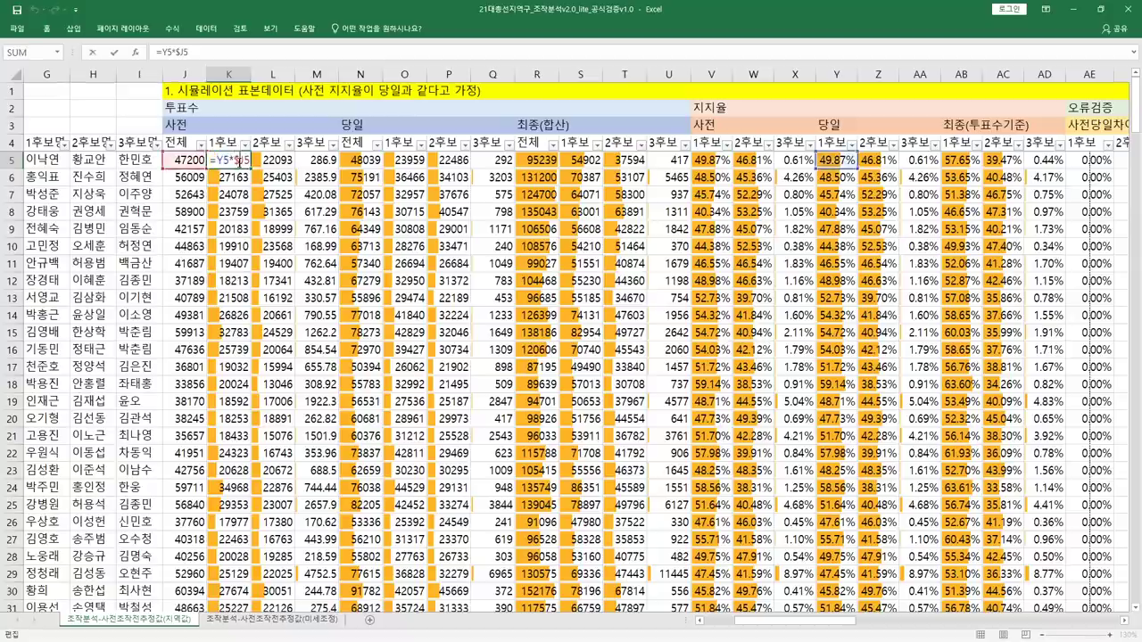
double_click(273, 160)
key("Escape")
double_click(317, 161)
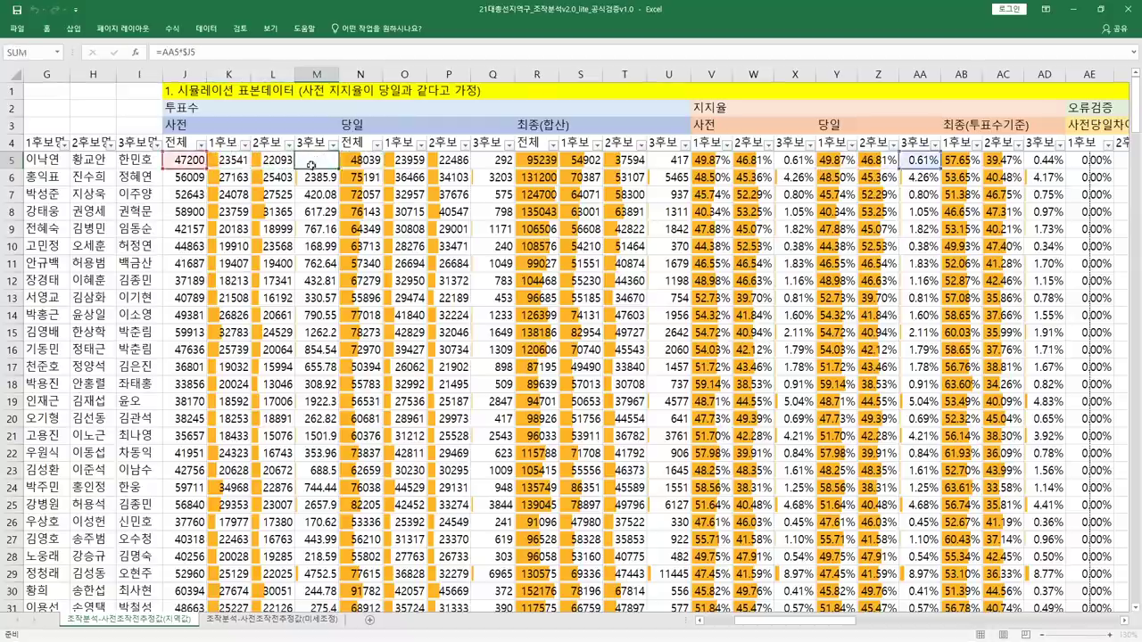
left_click(317, 218)
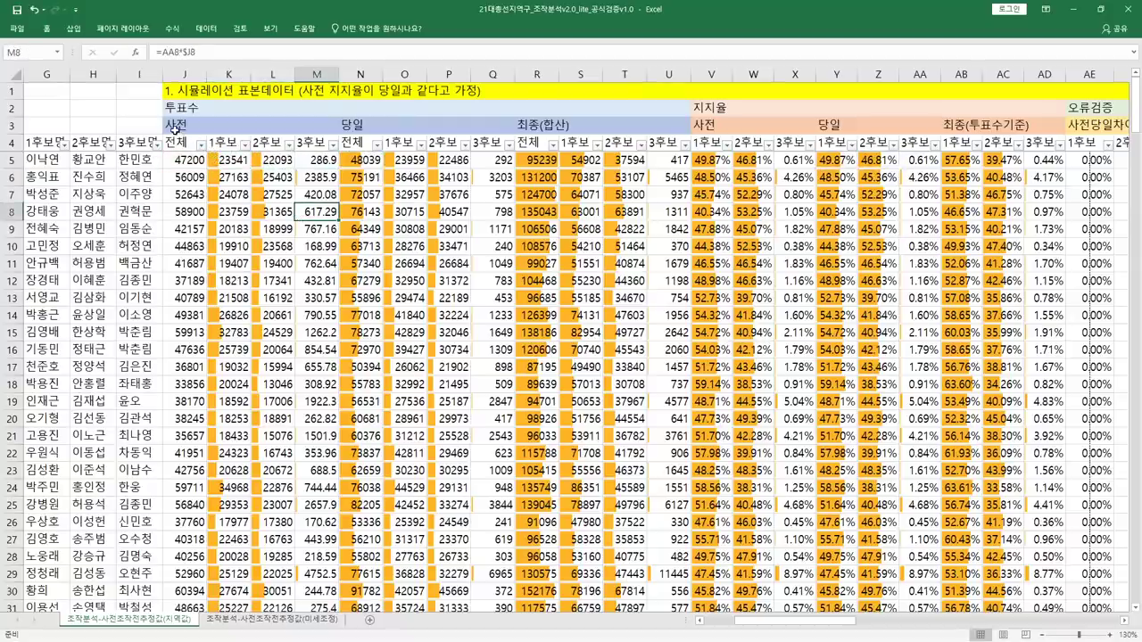
- Highlight the vote-count block J3:U28 covering early, same-day and final votes, and return to cell J5
left_click_drag(183, 125, 654, 562)
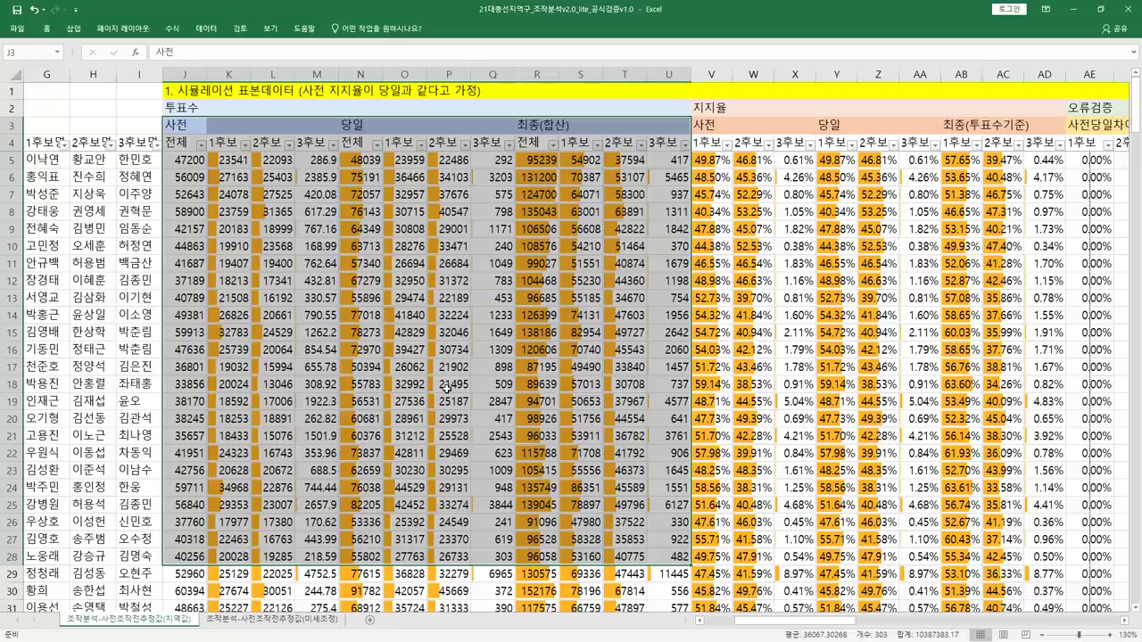
left_click(453, 314)
left_click(185, 165)
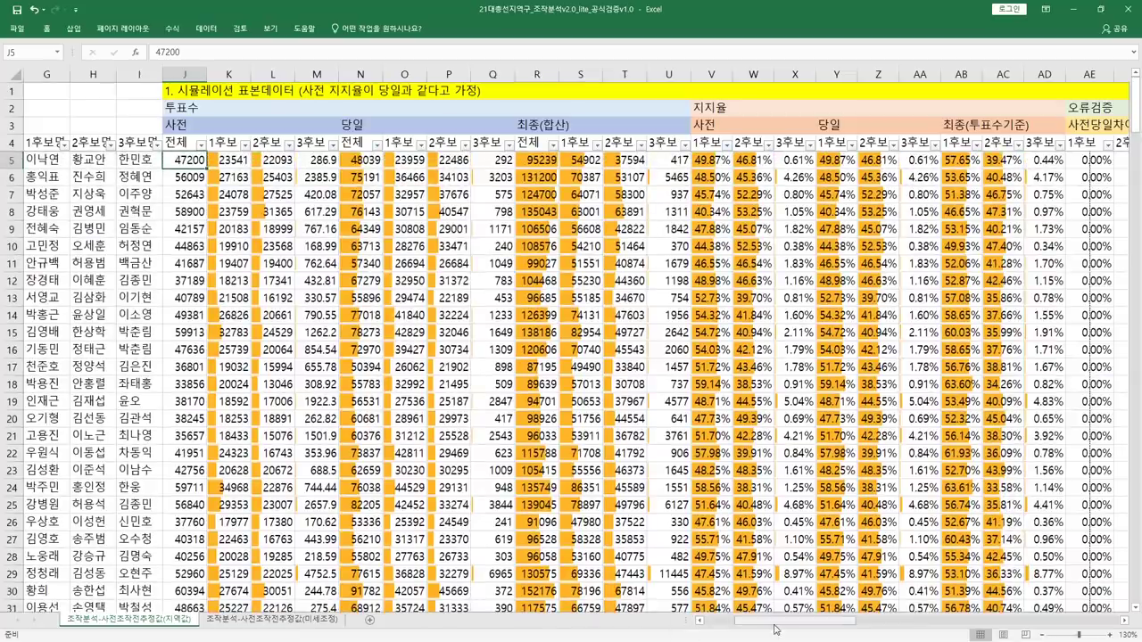
- Highlight section 2, the vote manipulation formula, across columns AI to AN
left_click_drag(777, 626, 881, 628)
left_click_drag(330, 161, 575, 406)
left_click(436, 309)
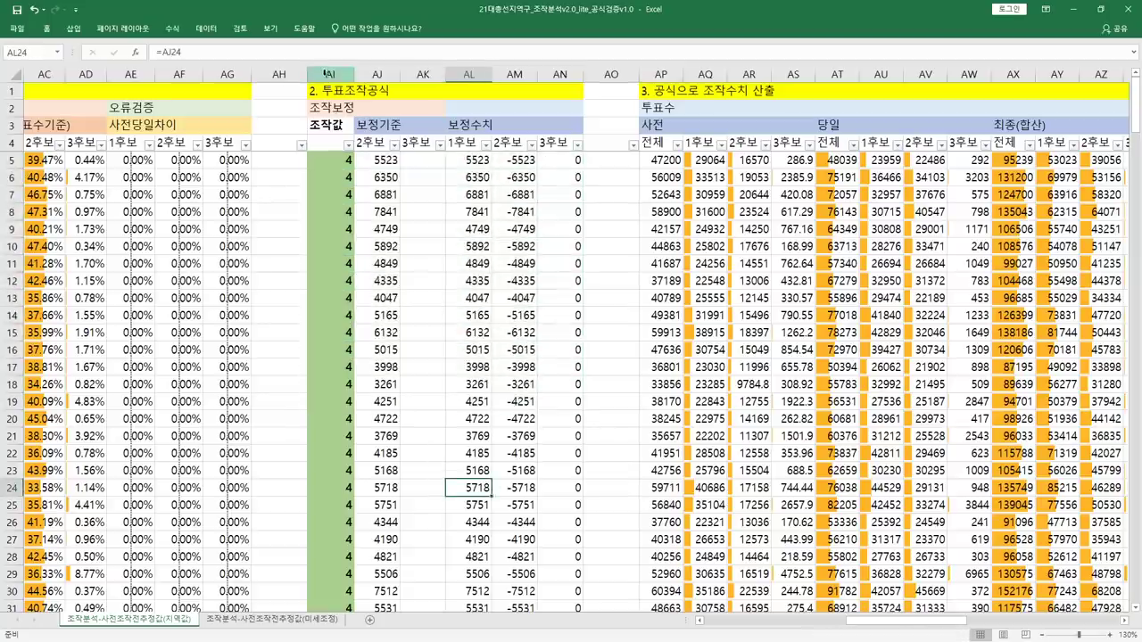
left_click_drag(330, 74, 569, 71)
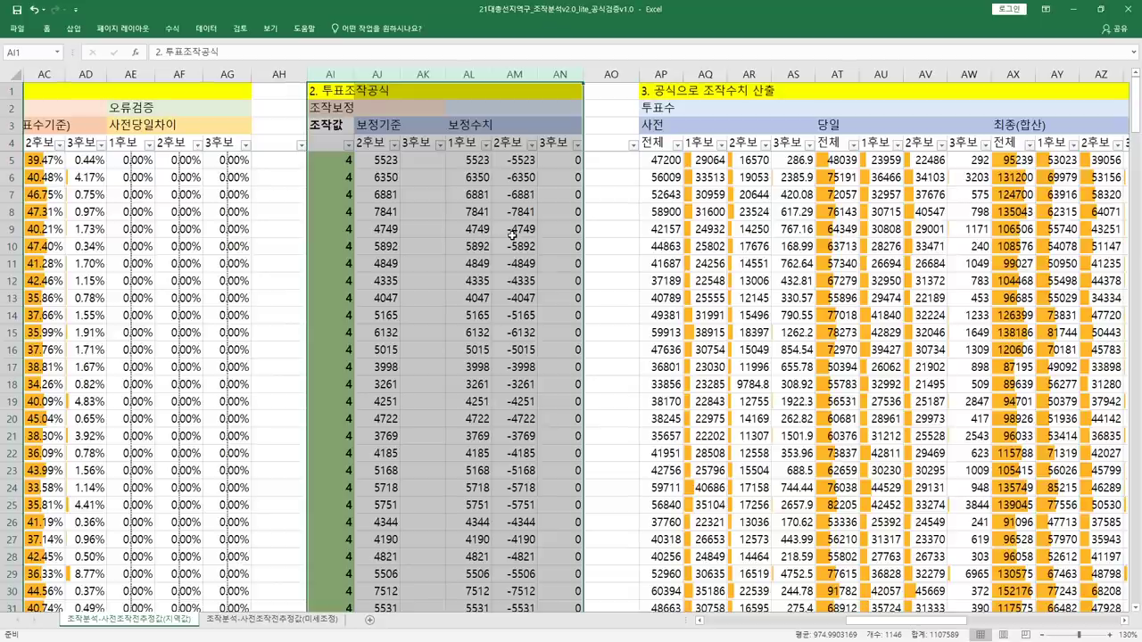
left_click(423, 229)
- Examine the manipulation values in column AI from the first districts down to row 250
scroll(337, 239, "down", 11)
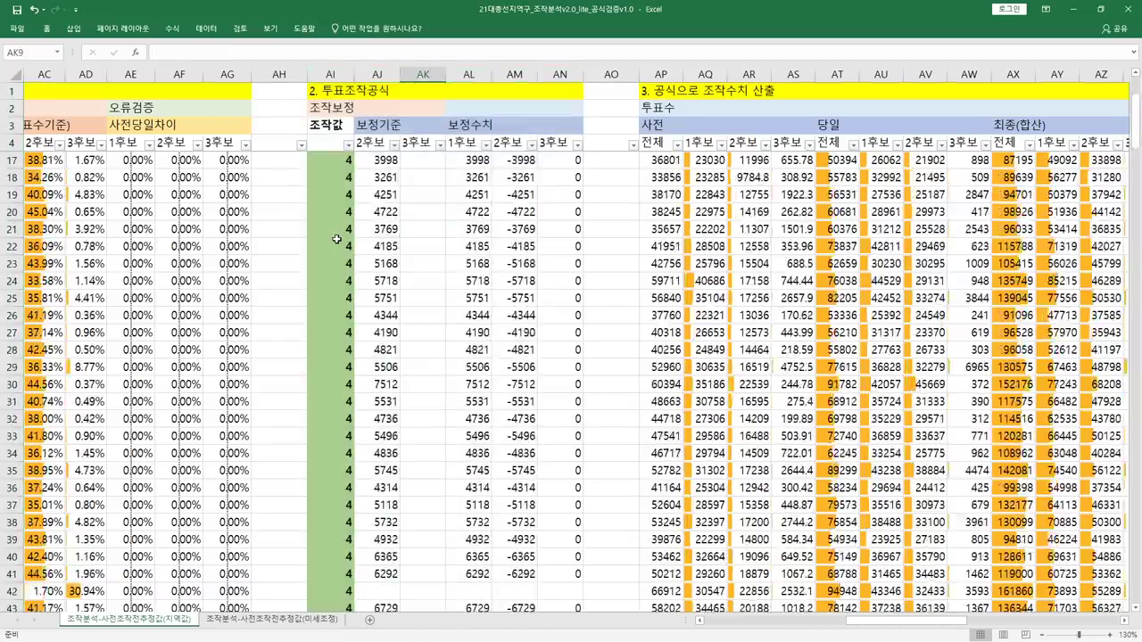
scroll(337, 239, "down", 7)
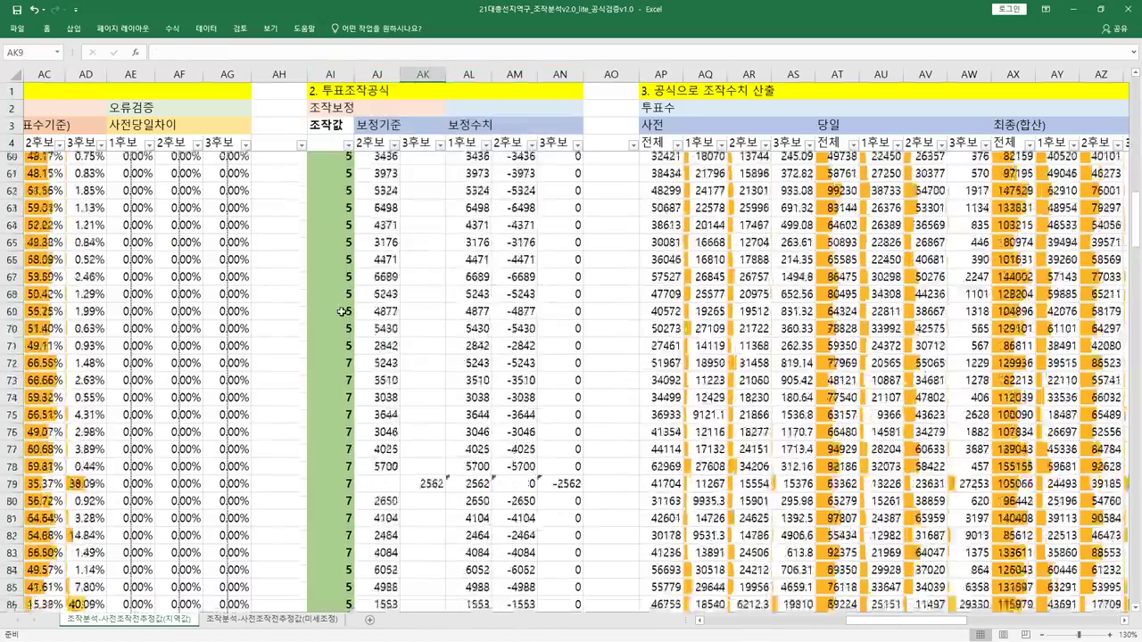
scroll(342, 311, "up", 8)
scroll(342, 311, "down", 4)
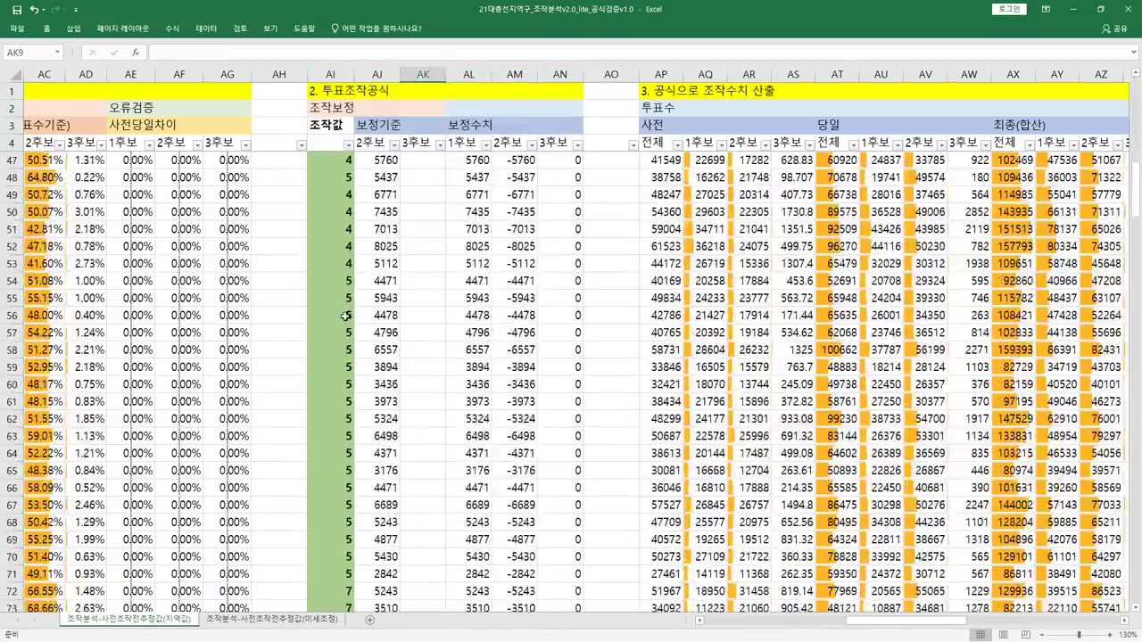
mouse_move(824, 625)
left_mouse_down()
mouse_move(687, 625)
mouse_move(857, 632)
mouse_move(830, 631)
left_mouse_up()
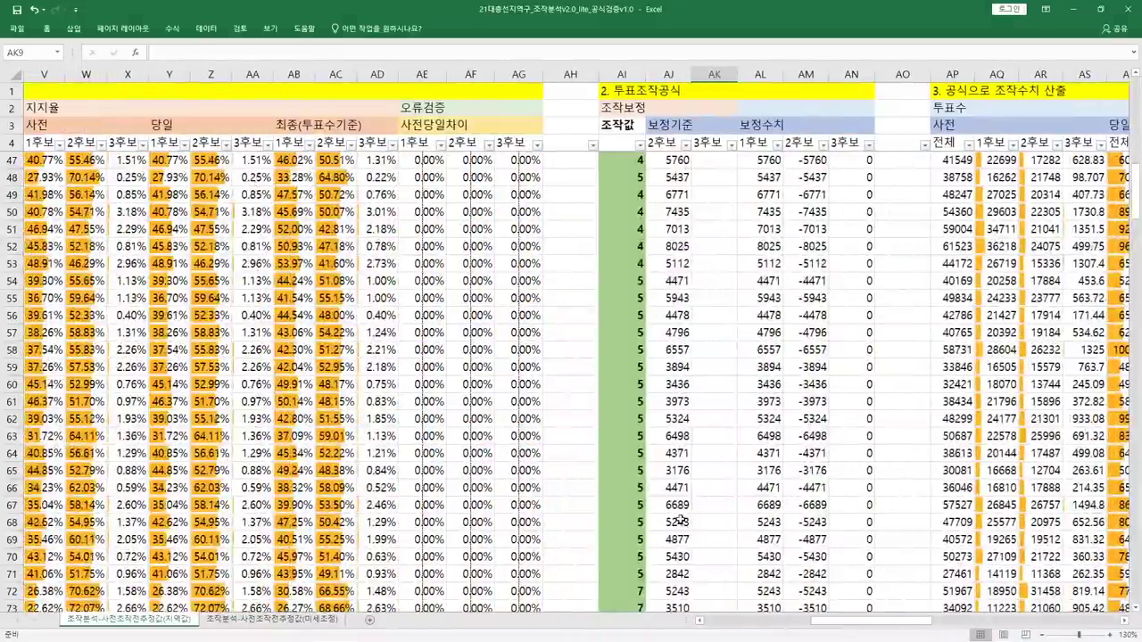
scroll(667, 493, "down", 20)
scroll(667, 493, "down", 20)
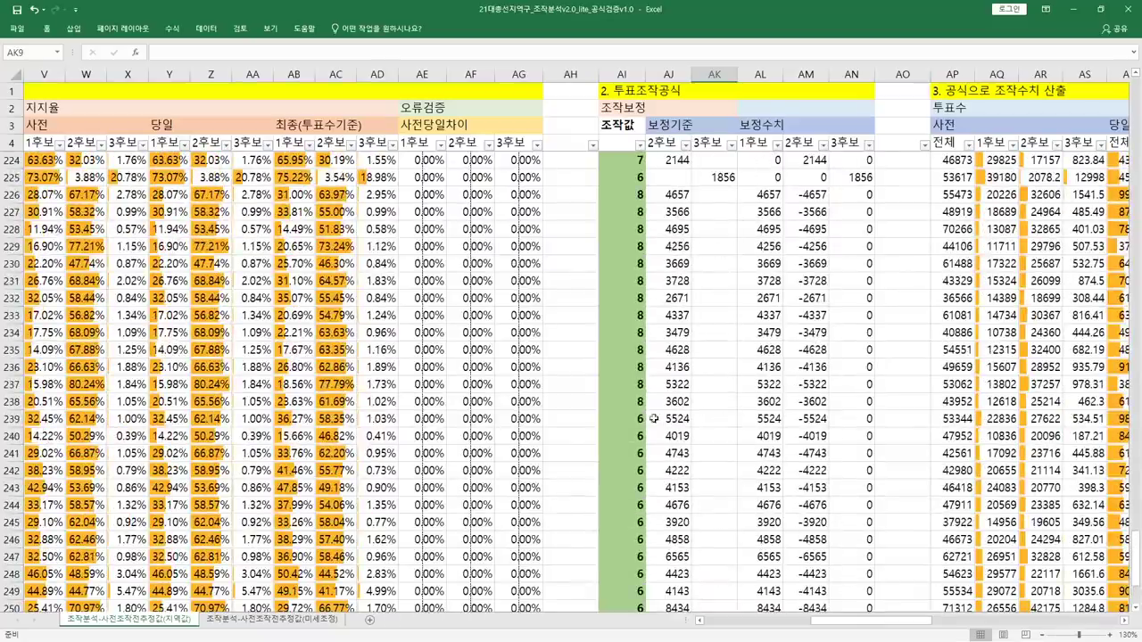
- Compare the manipulation values around AI226:AI239 with those of the districts before and after them
left_click_drag(638, 419, 632, 258)
left_click(633, 227)
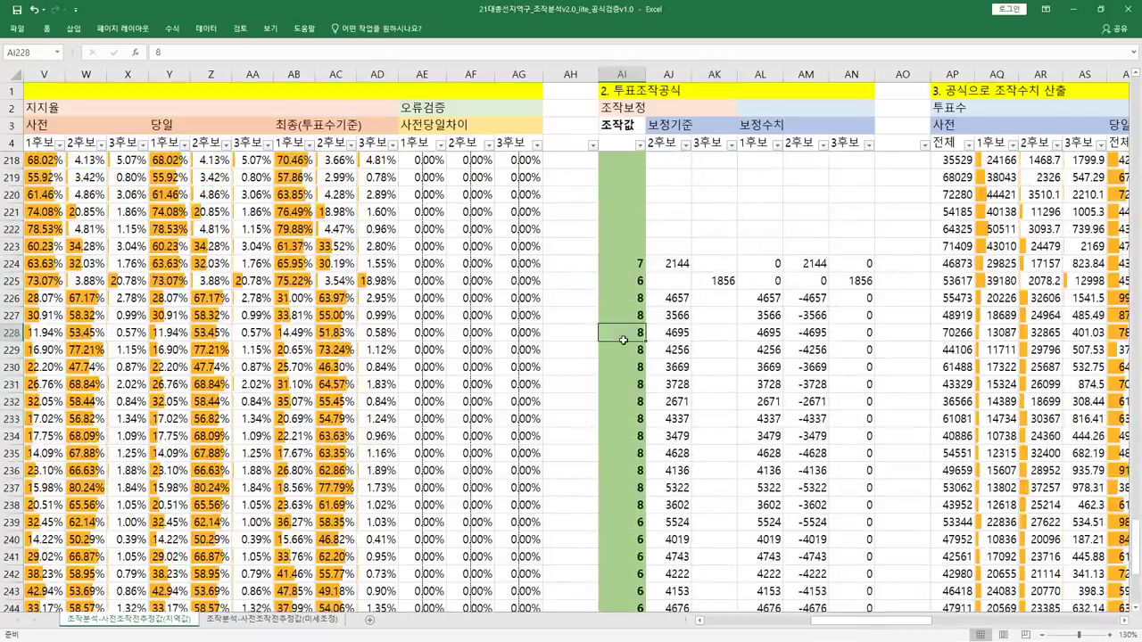
scroll(623, 352, "up", 13)
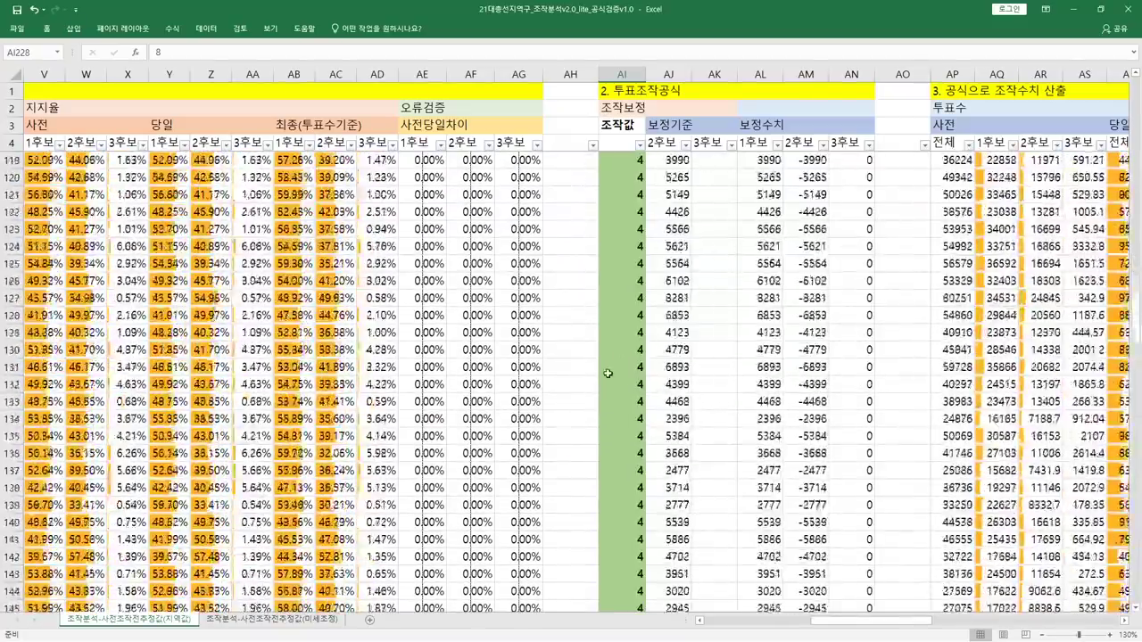
scroll(614, 396, "down", 19)
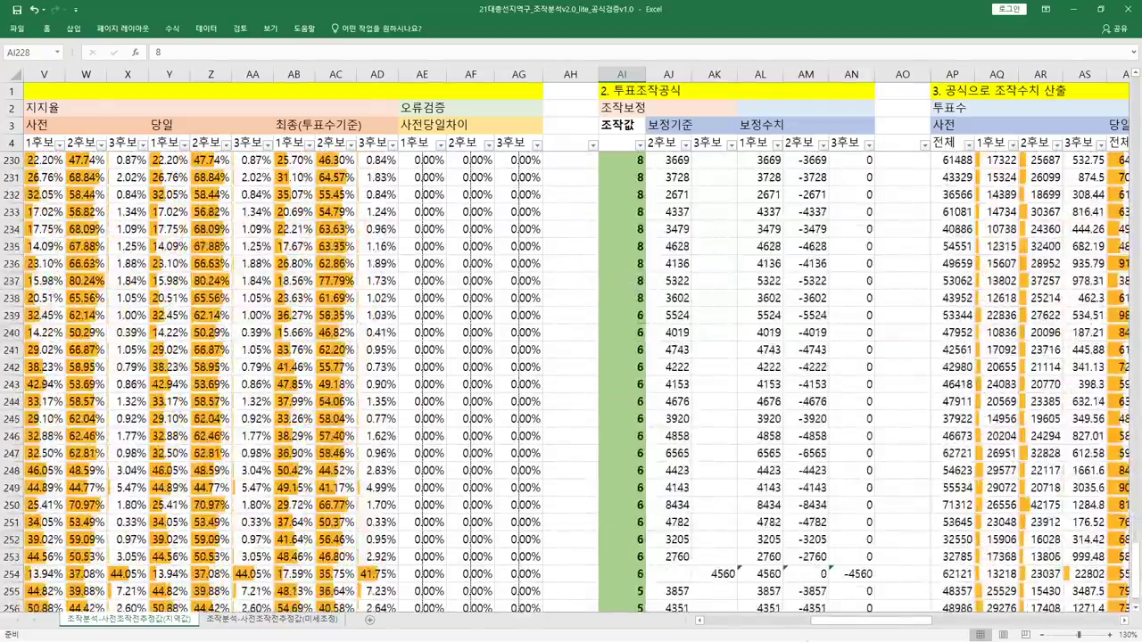
scroll(614, 396, "down", 1)
- Highlight the third-candidate exception in AK254:AN254 and check the correction formulas in AN256 and AM256
left_click_drag(808, 620, 830, 635)
left_click_drag(879, 520, 879, 522)
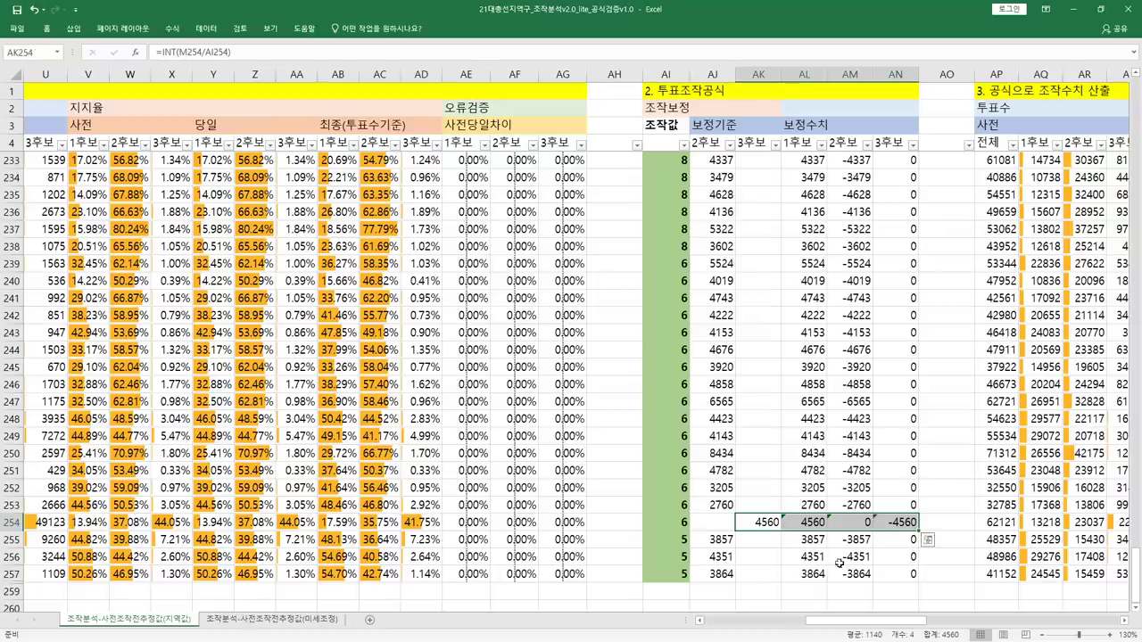
left_click_drag(847, 620, 863, 620)
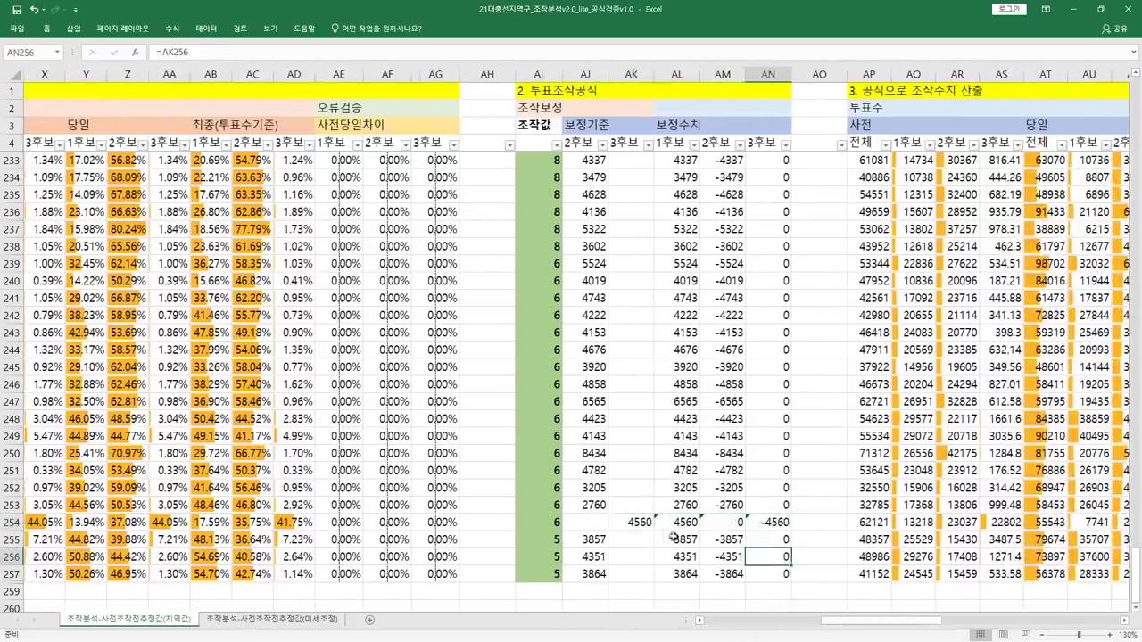
left_click(723, 556)
- Check the second candidate's correction formulas in AM232 and AM229
scroll(631, 427, "up", 2)
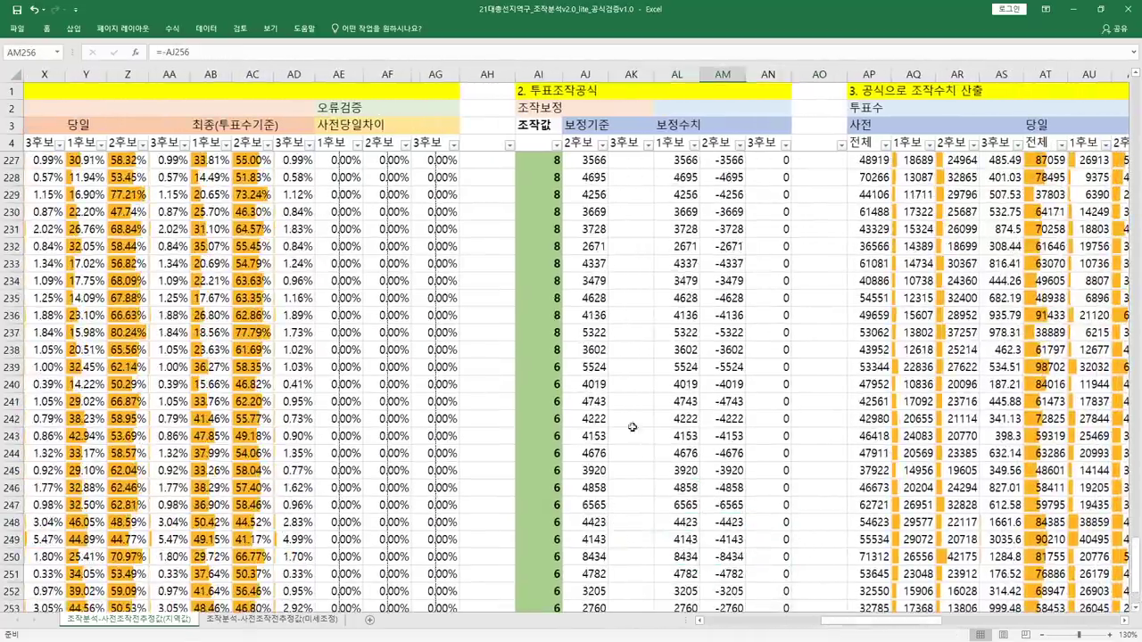
left_click(709, 245)
scroll(642, 196, "up", 1)
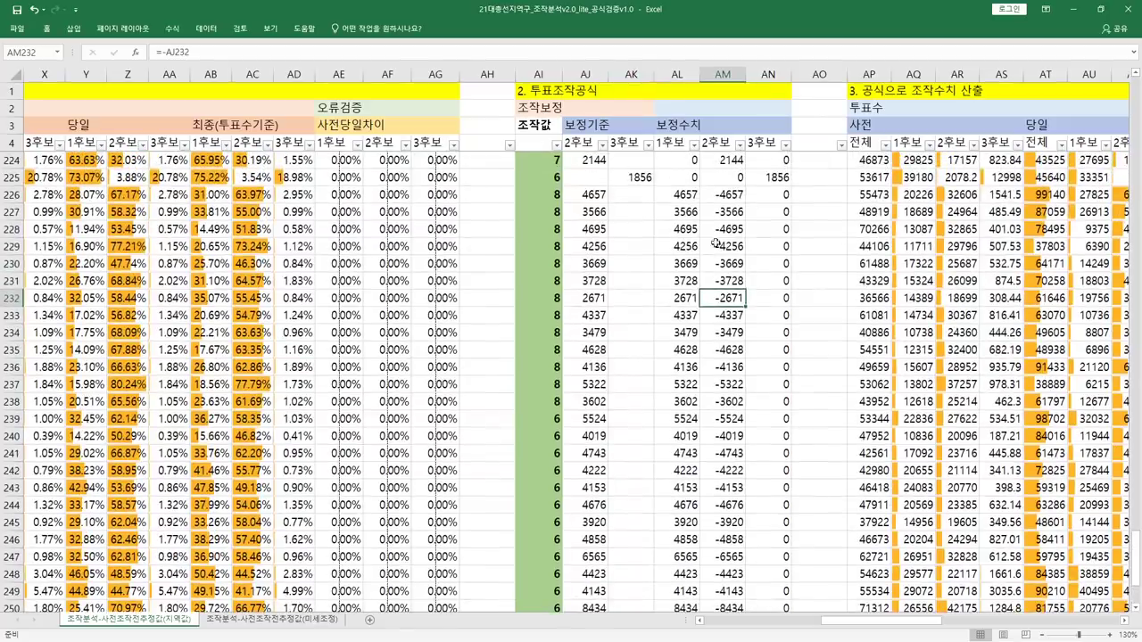
left_click(715, 246)
- Highlight the section 2 heading row from AI1 to AN1 and return to the first districts
scroll(669, 322, "up", 20)
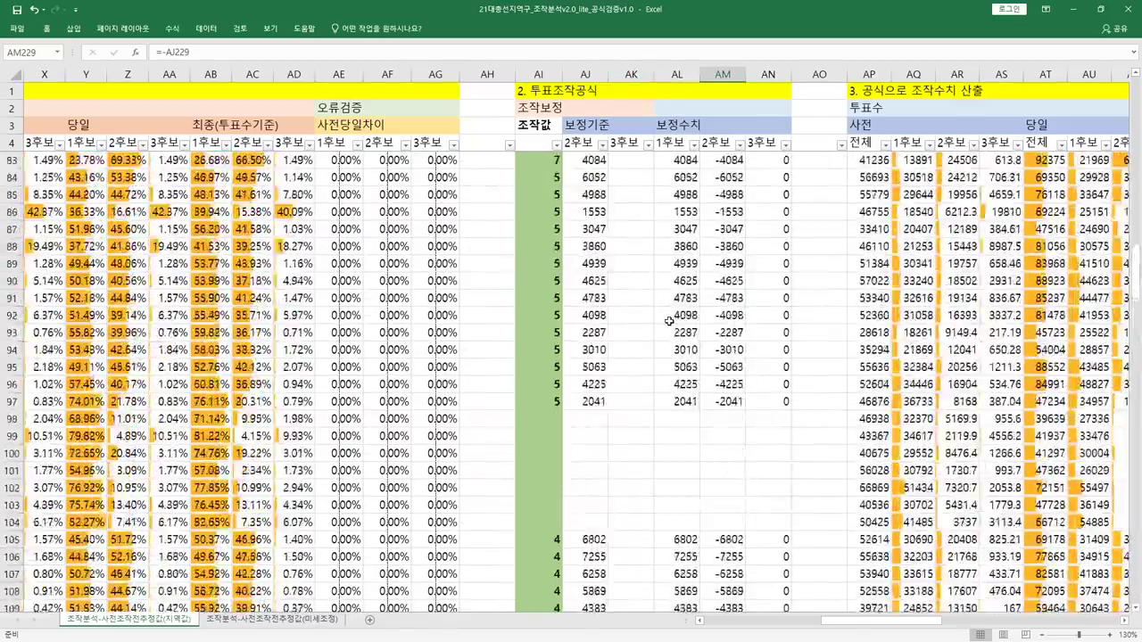
scroll(669, 321, "up", 12)
left_click(523, 91)
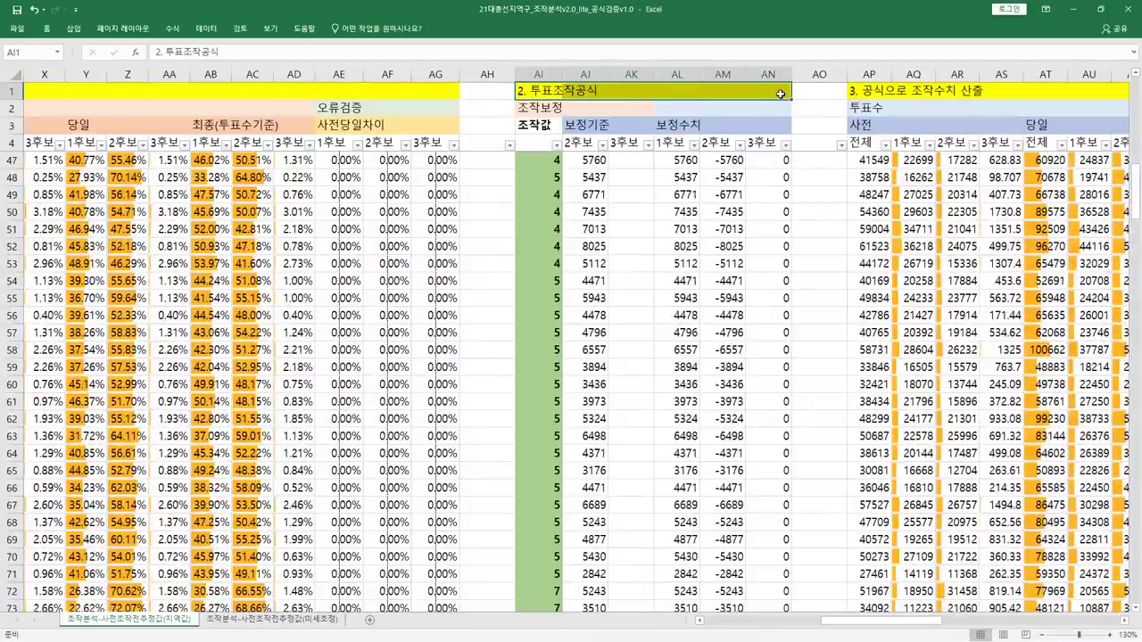
scroll(730, 253, "up", 14)
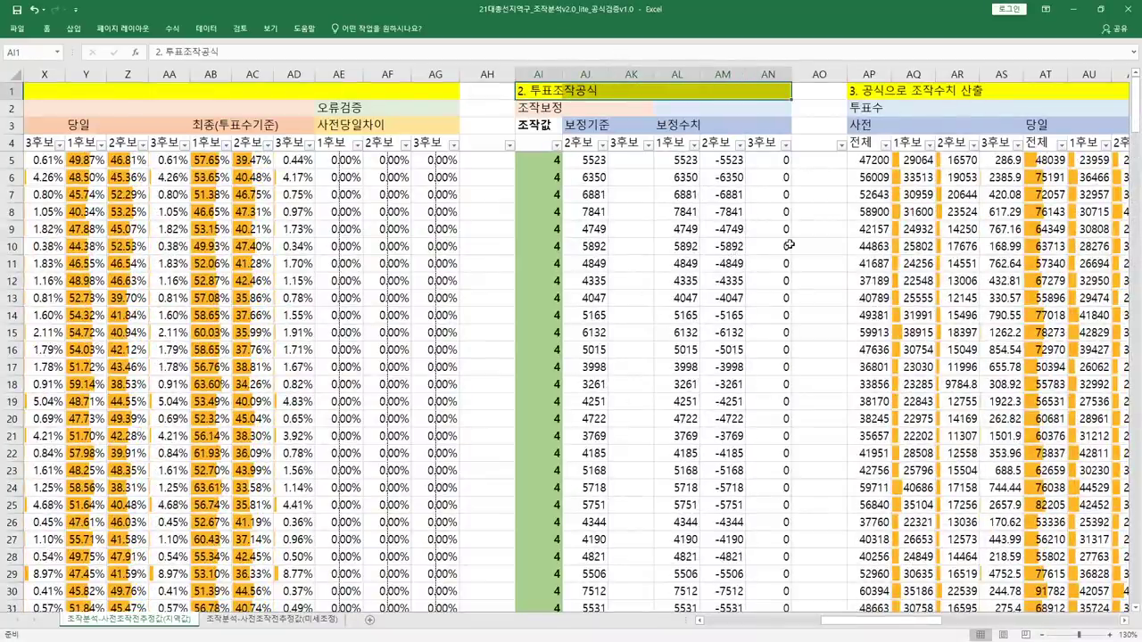
left_click(800, 230)
- Highlight the section 3 heading row from AP1 to BJ1, covering the values calculated with the formula
left_click_drag(873, 621, 943, 633)
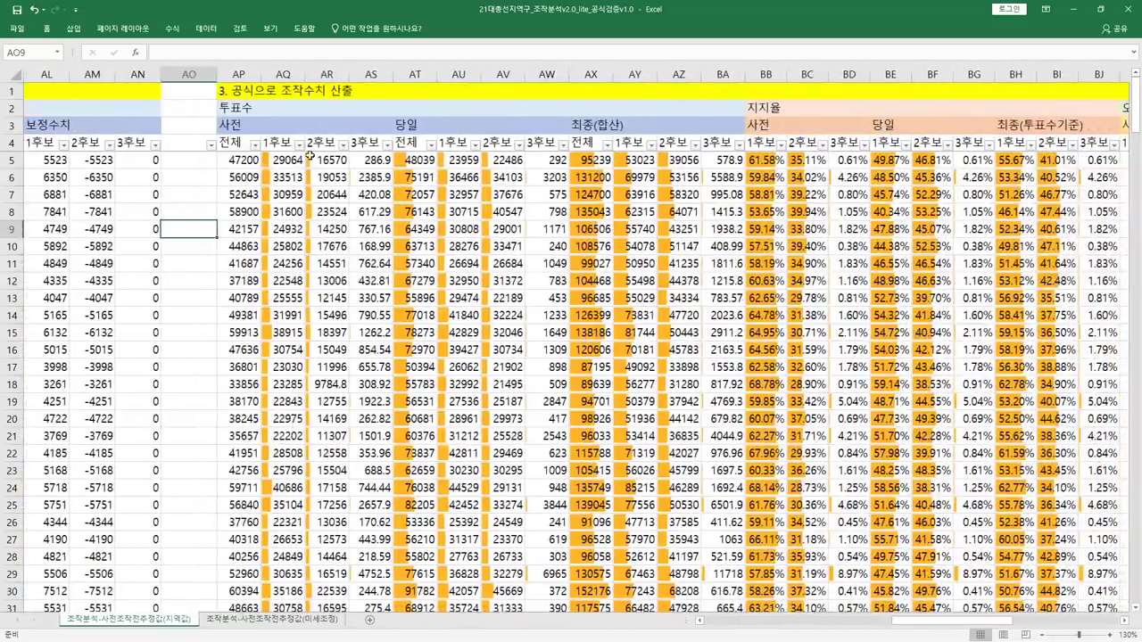
left_click(236, 89)
left_click_drag(237, 90, 1116, 94)
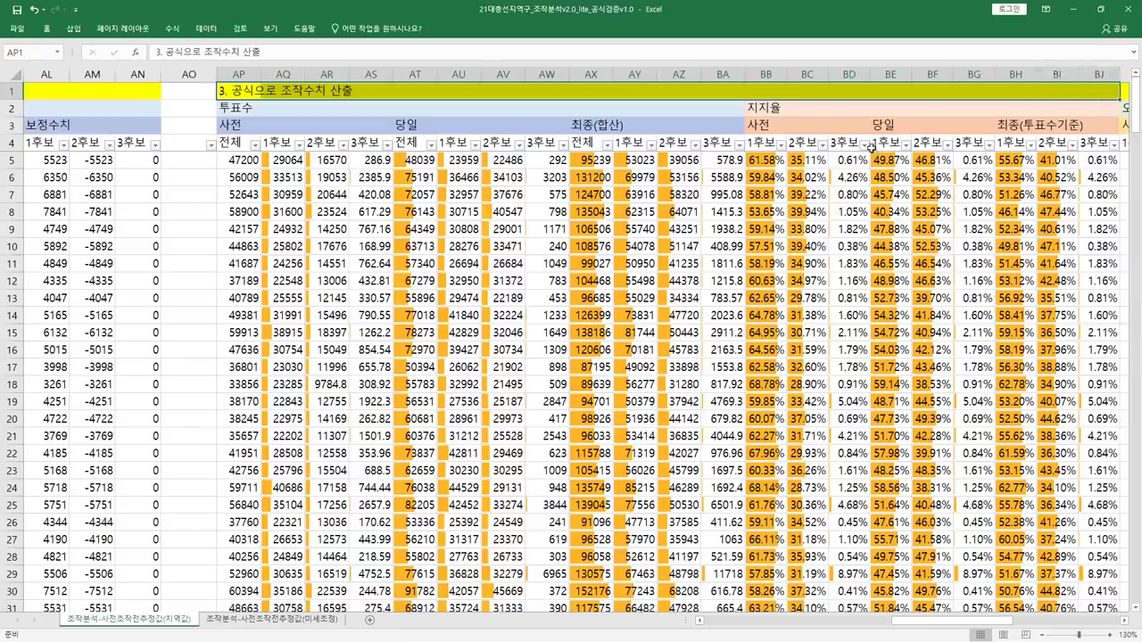
left_click(634, 230)
- Highlight section 3's vote counts and early-voting support rates, plus the final total votes in column AX
left_click_drag(895, 620, 924, 634)
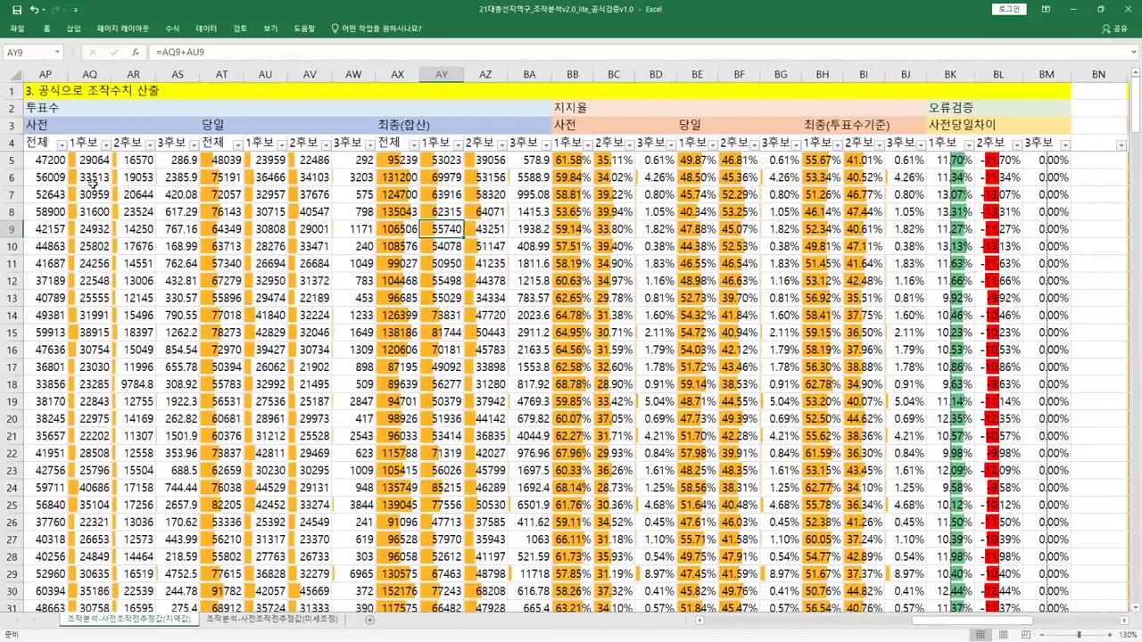
left_click_drag(65, 161, 614, 473)
left_click(613, 488)
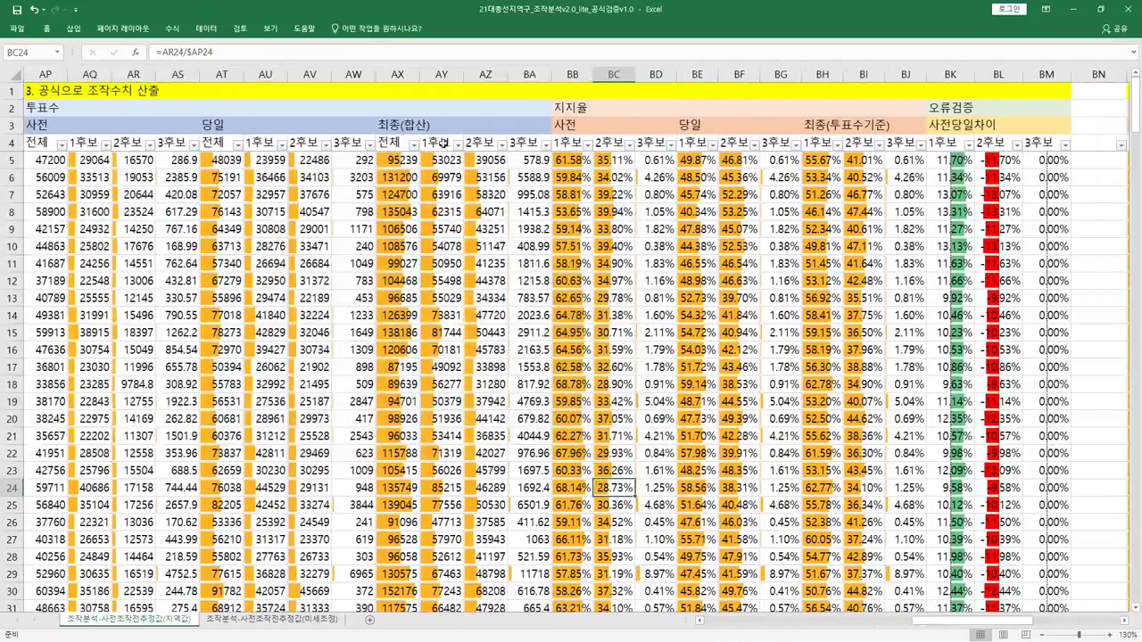
left_click_drag(398, 159, 398, 388)
left_click_drag(398, 248, 402, 384)
left_click(410, 471)
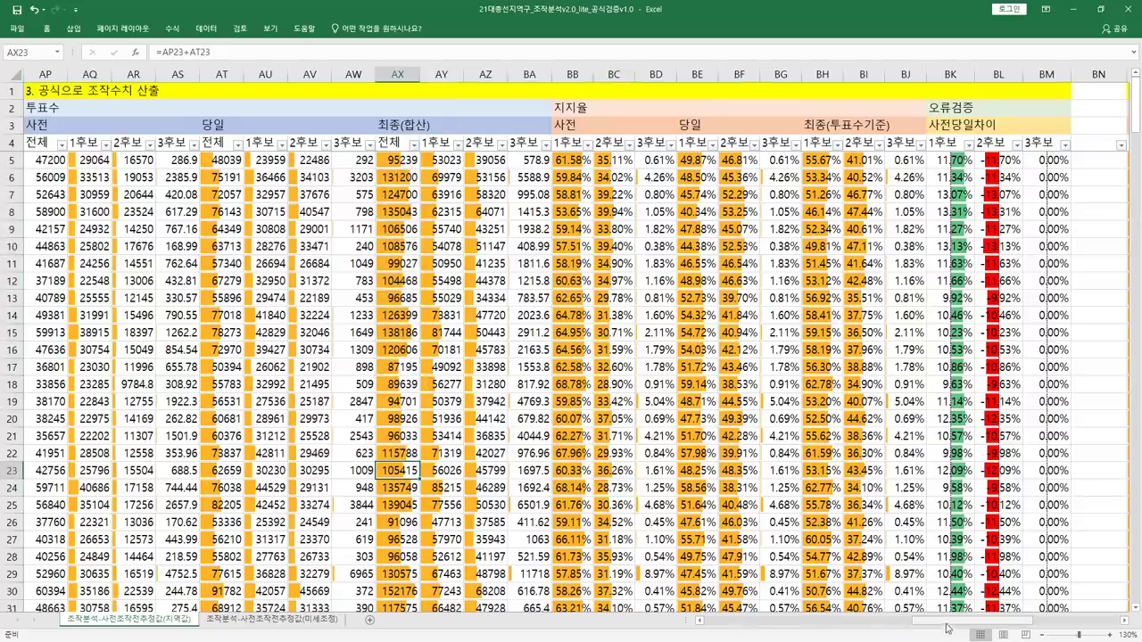
- Highlight the early versus same-day support differences of the first two candidates in columns BK and BL, including BK15:BL25
left_click_drag(944, 621, 951, 615)
left_click(905, 329)
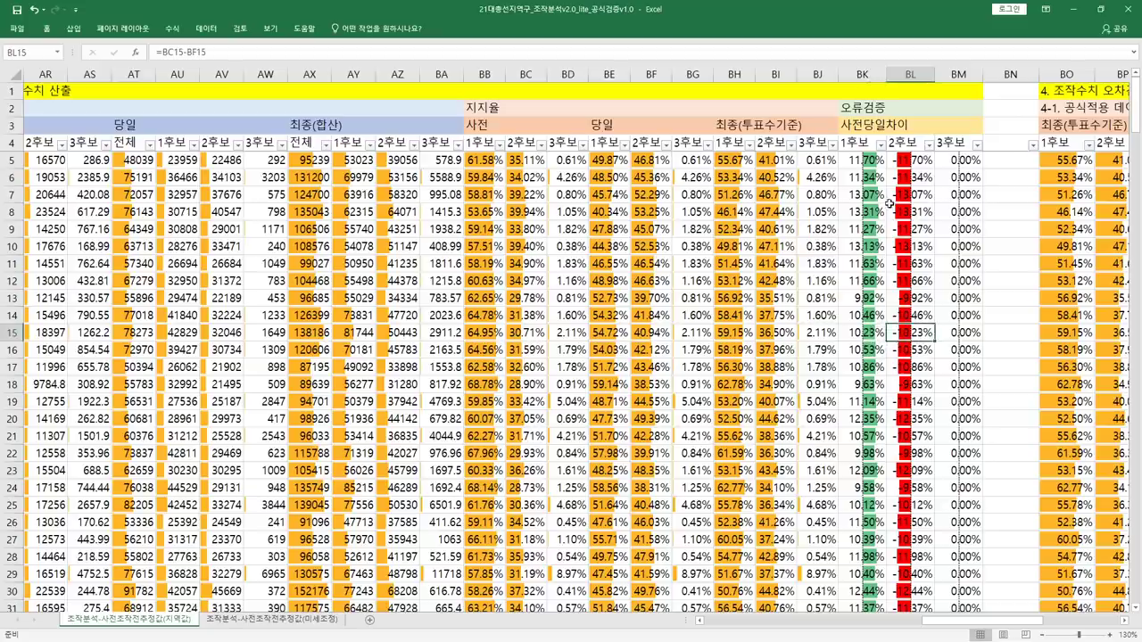
left_click_drag(858, 160, 910, 318)
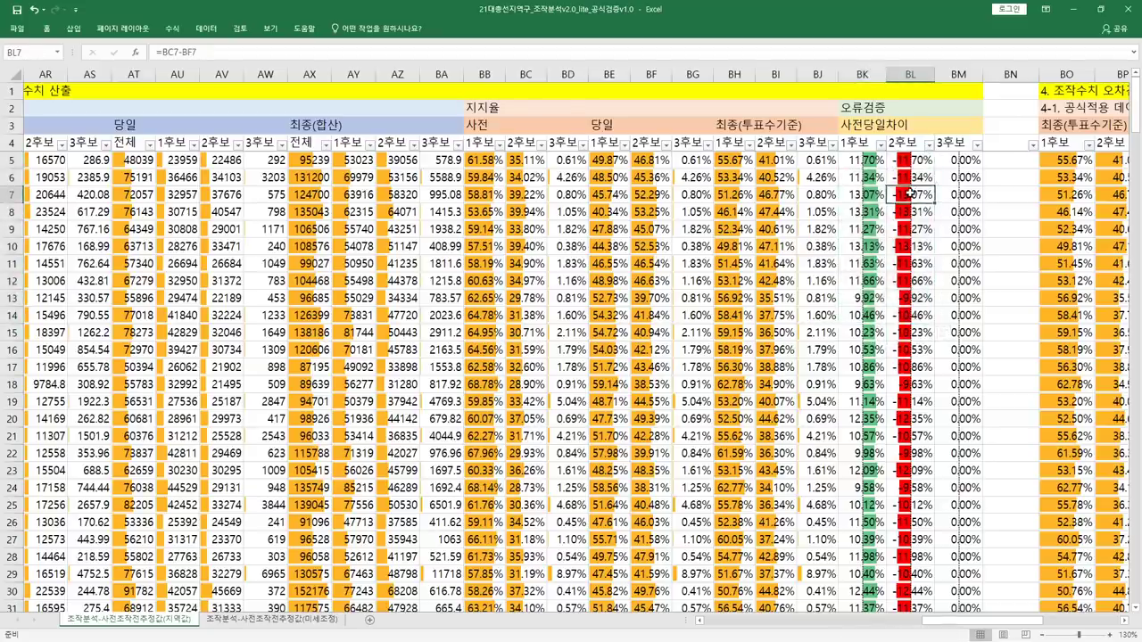
scroll(901, 223, "down", 2)
left_click_drag(870, 230, 898, 399)
- Review the support differences in columns BK and BL down to row 52 and check the formula in BL11
scroll(897, 399, "down", 3)
scroll(897, 399, "down", 2)
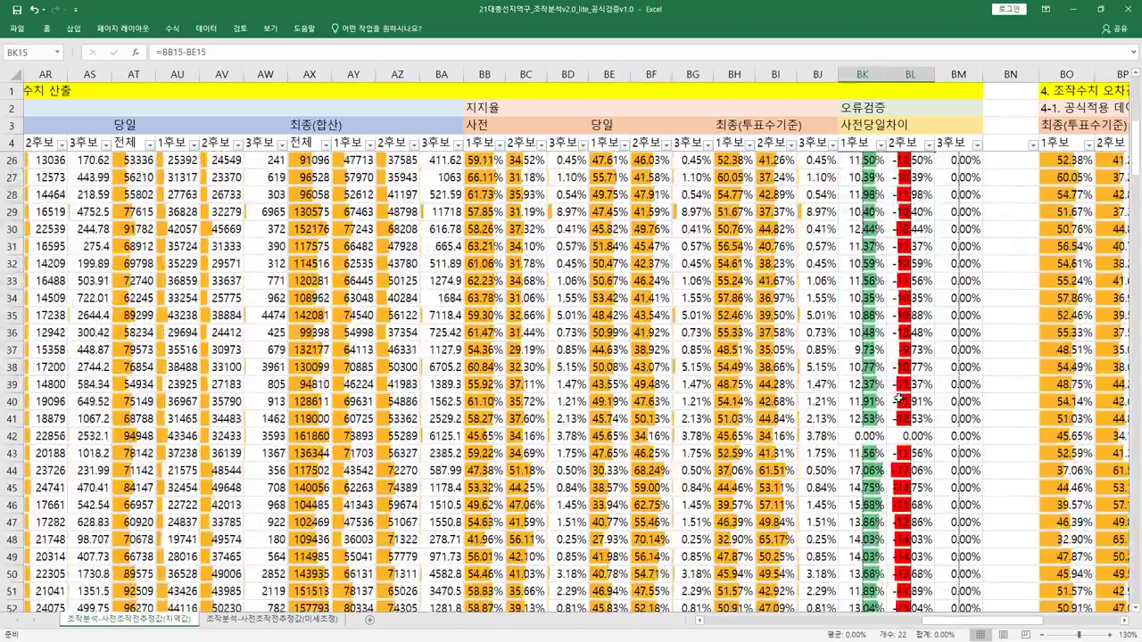
scroll(898, 399, "up", 3)
scroll(881, 373, "down", 3)
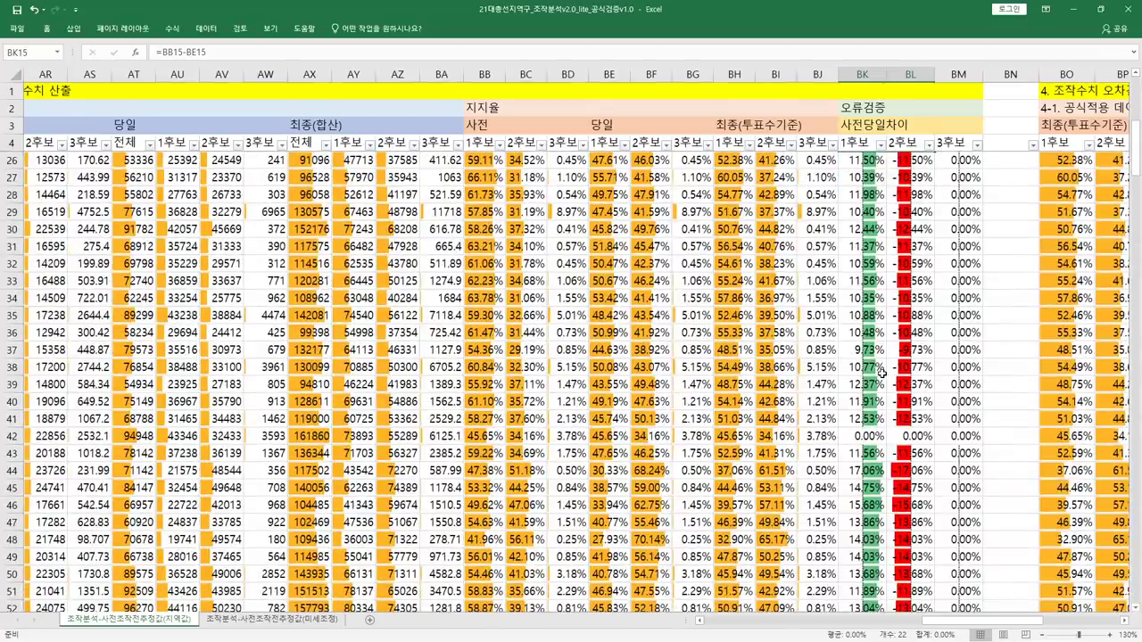
scroll(882, 373, "up", 7)
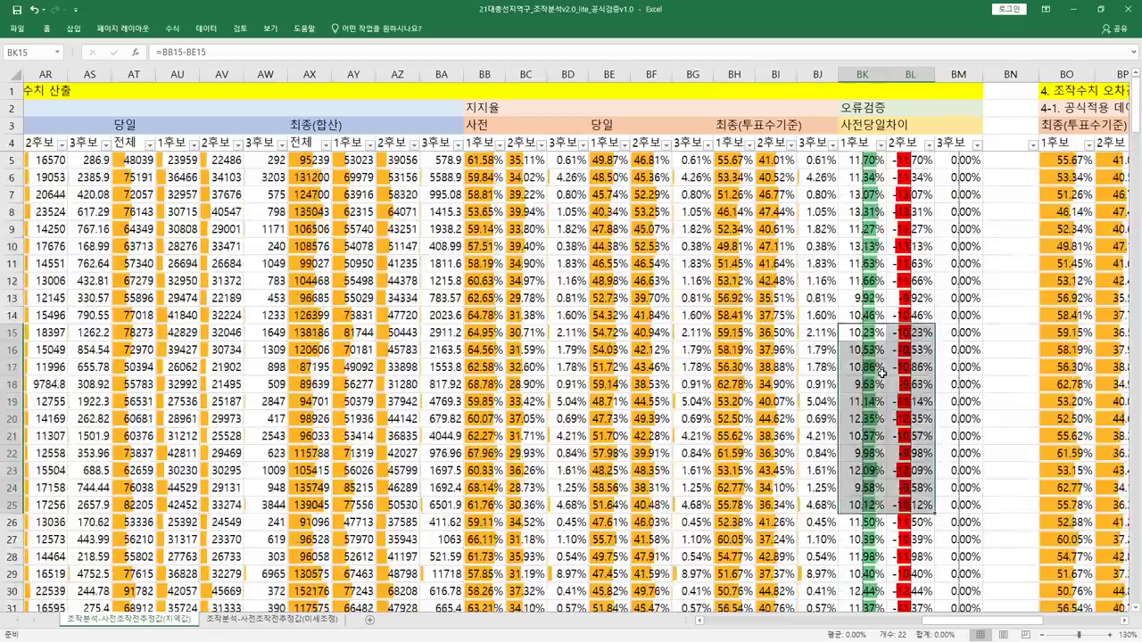
left_click(908, 264)
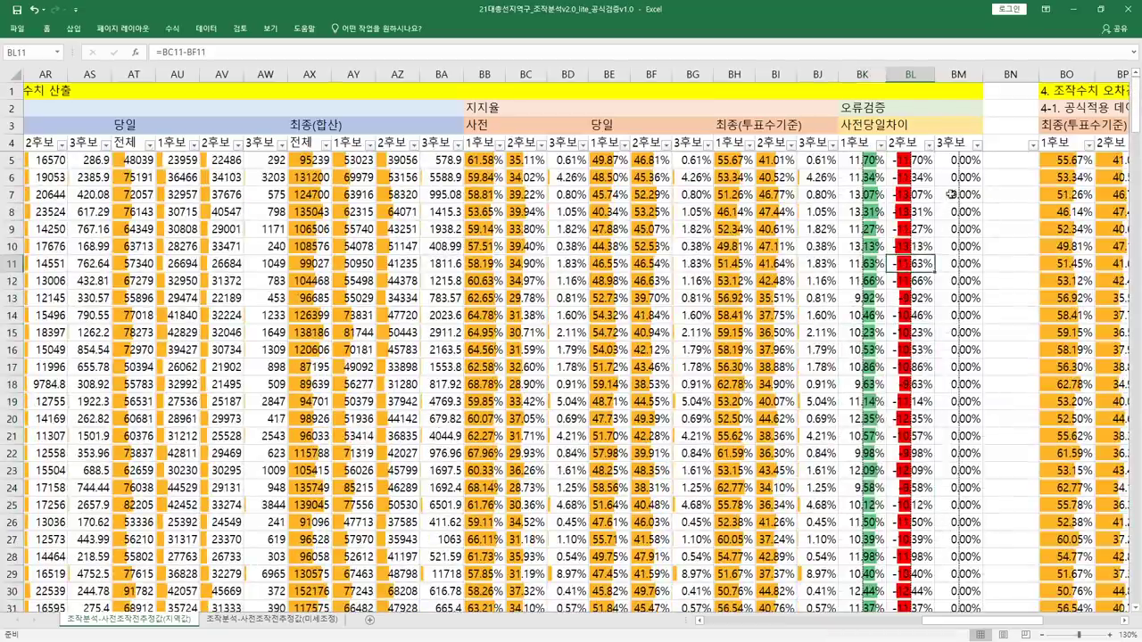
- Highlight the third candidate's early versus same-day differences in BM5:BM24 and check the formulas in BM14, BM6 and BM5
left_click_drag(966, 168, 959, 488)
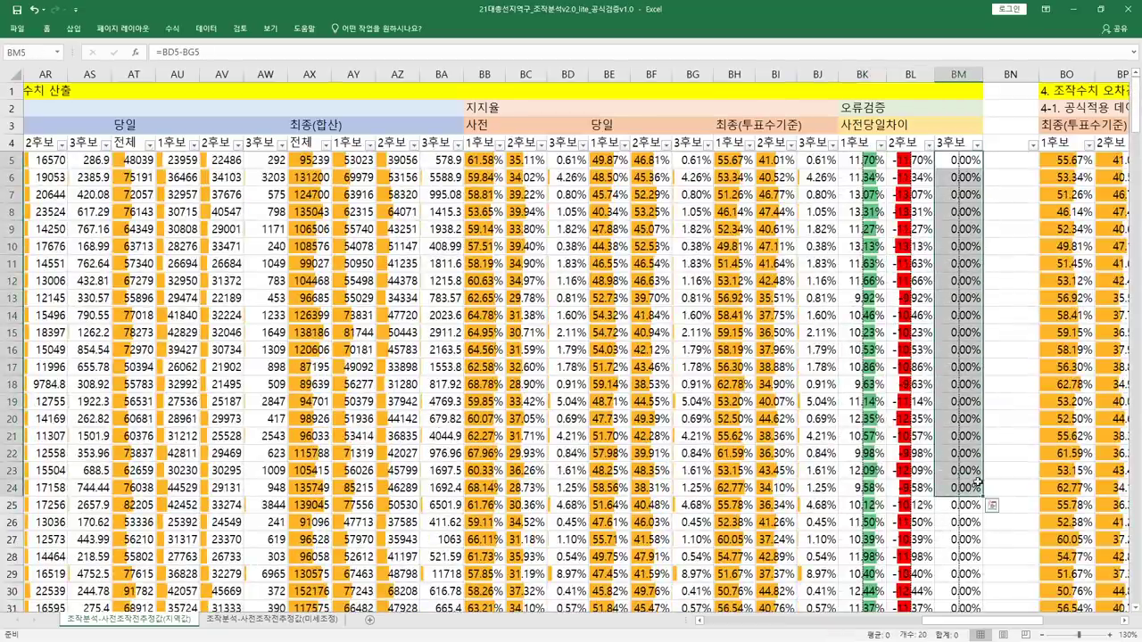
left_click(958, 488)
left_click_drag(959, 160, 960, 315)
left_click(961, 316)
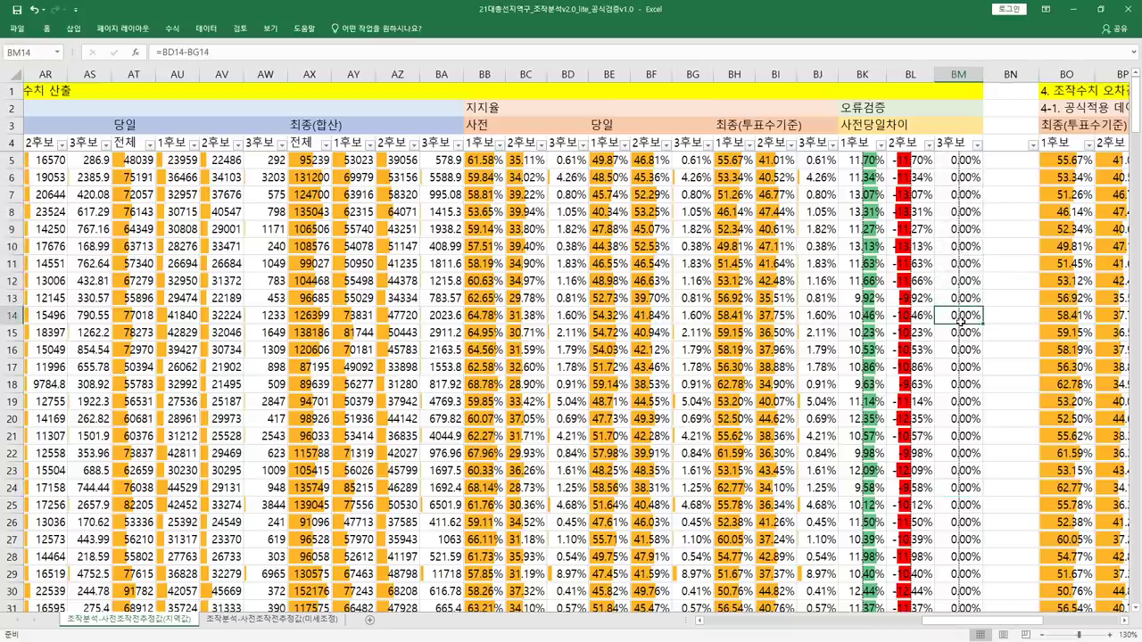
left_click(944, 233)
left_click(955, 175)
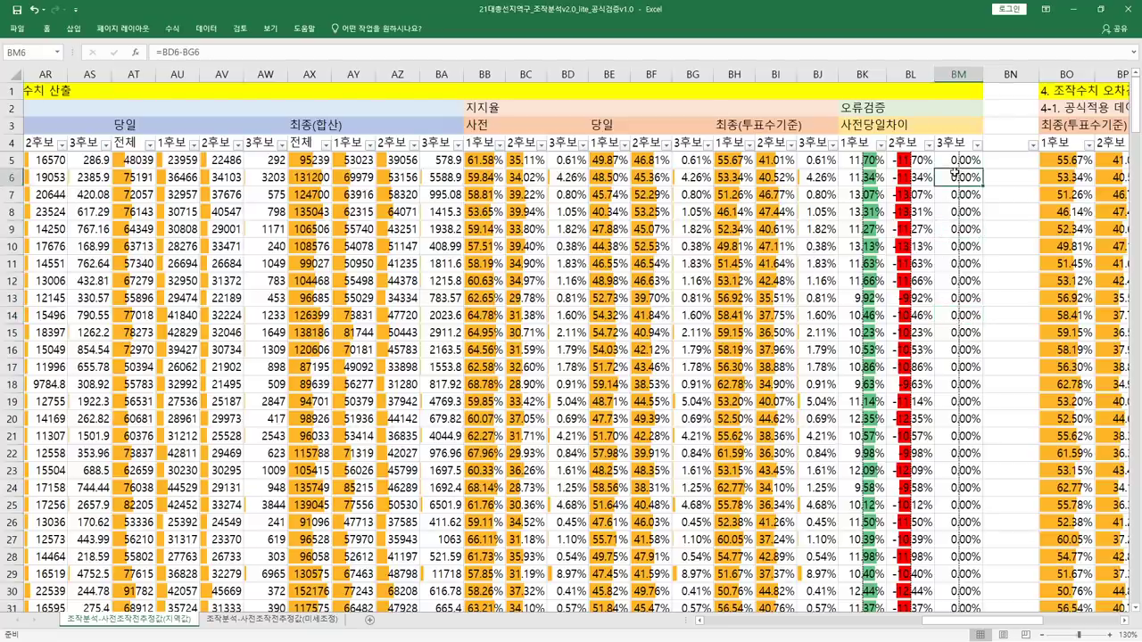
left_click(957, 160)
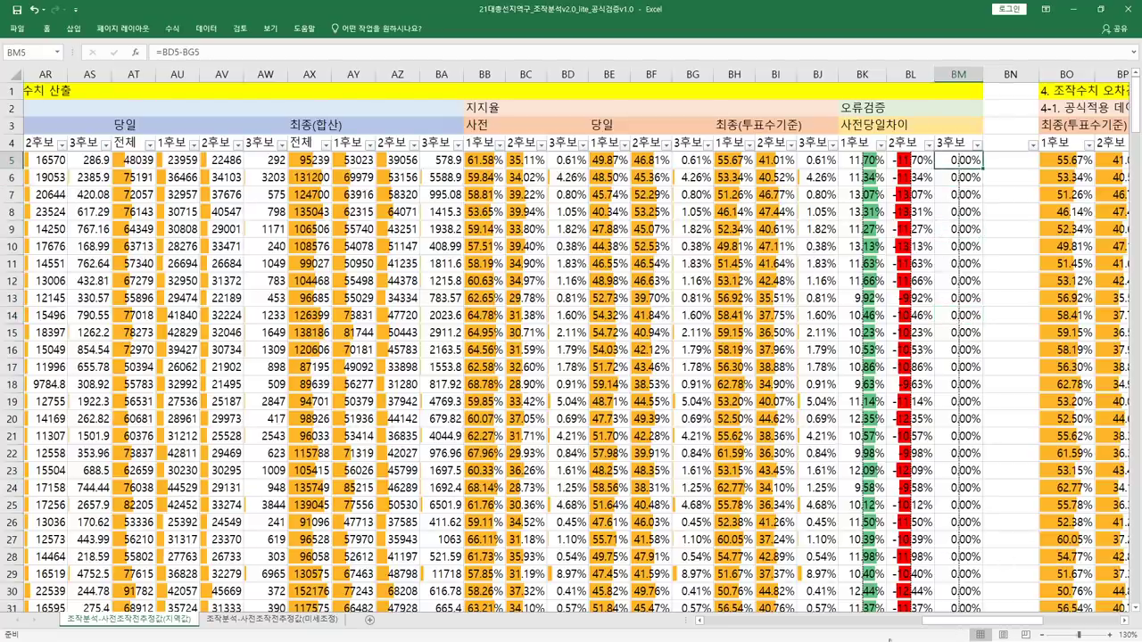
scroll(945, 591, "down", 6)
scroll(946, 591, "up", 6)
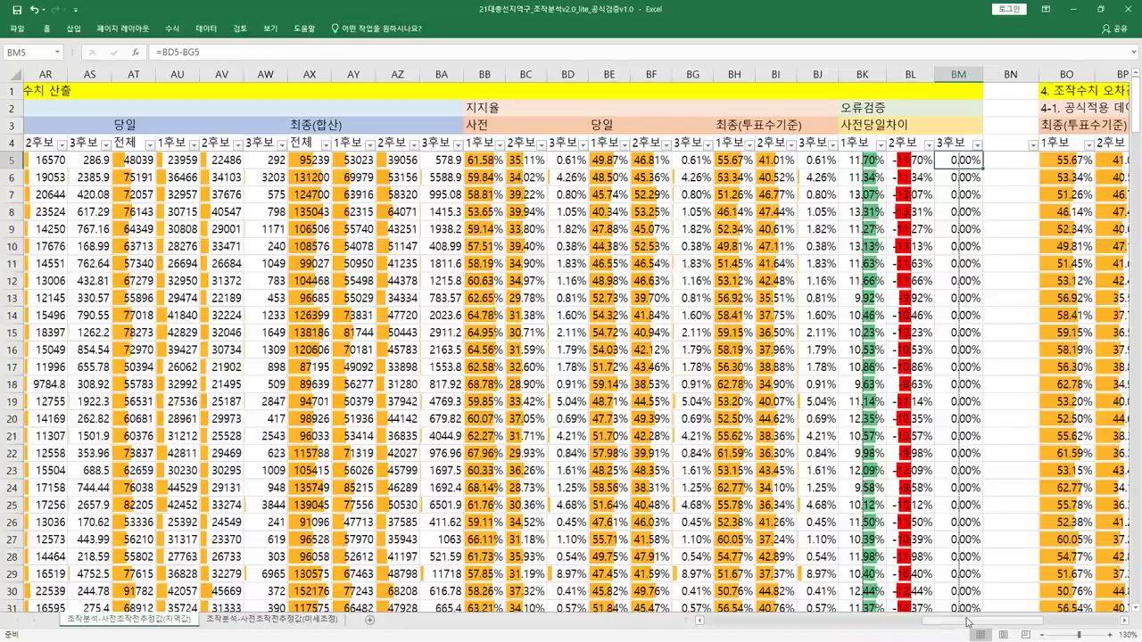
- Highlight section 3's formula-calculated vote counts and support rates from AP1, then bring up section 4
left_click_drag(969, 624, 1064, 636)
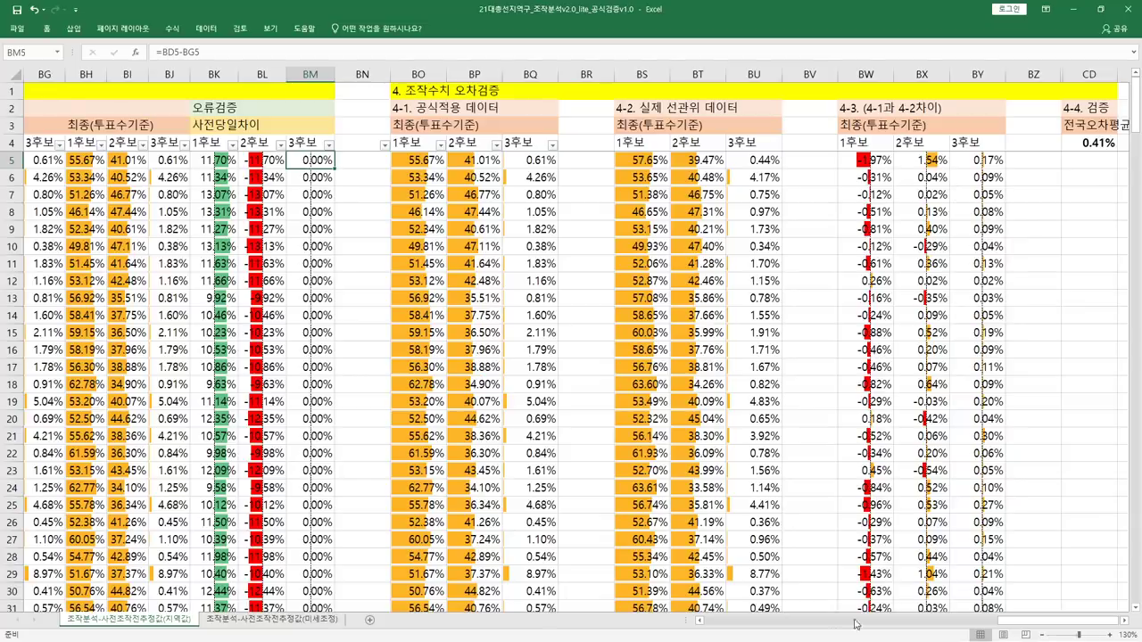
left_click_drag(993, 622, 888, 622)
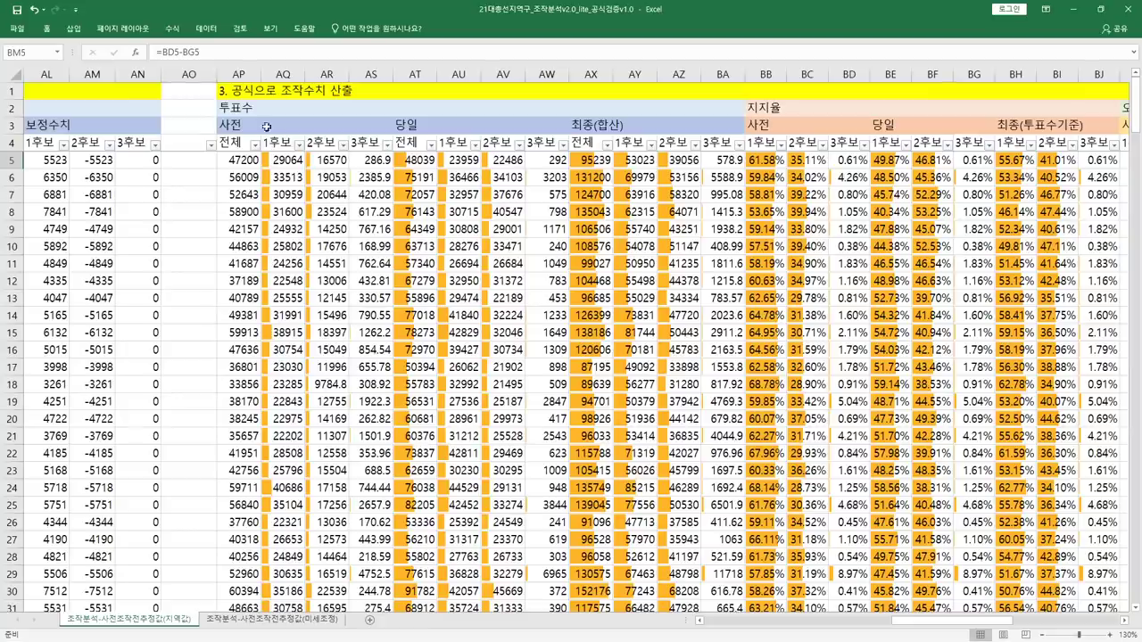
left_click_drag(244, 92, 1016, 337)
left_click(864, 402)
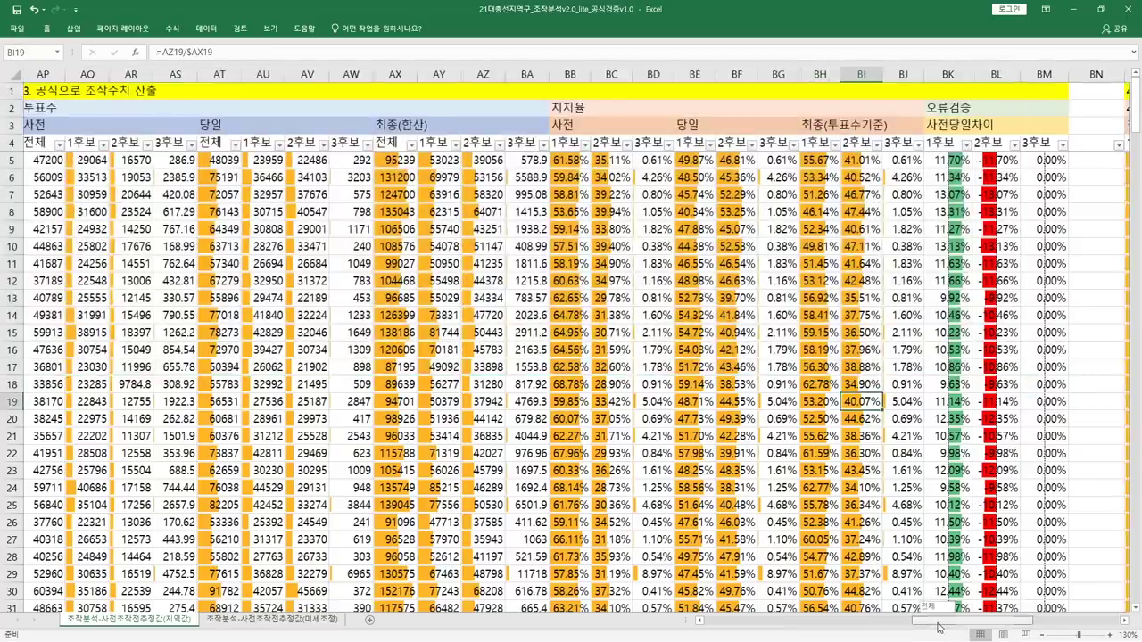
left_click_drag(951, 621, 977, 626)
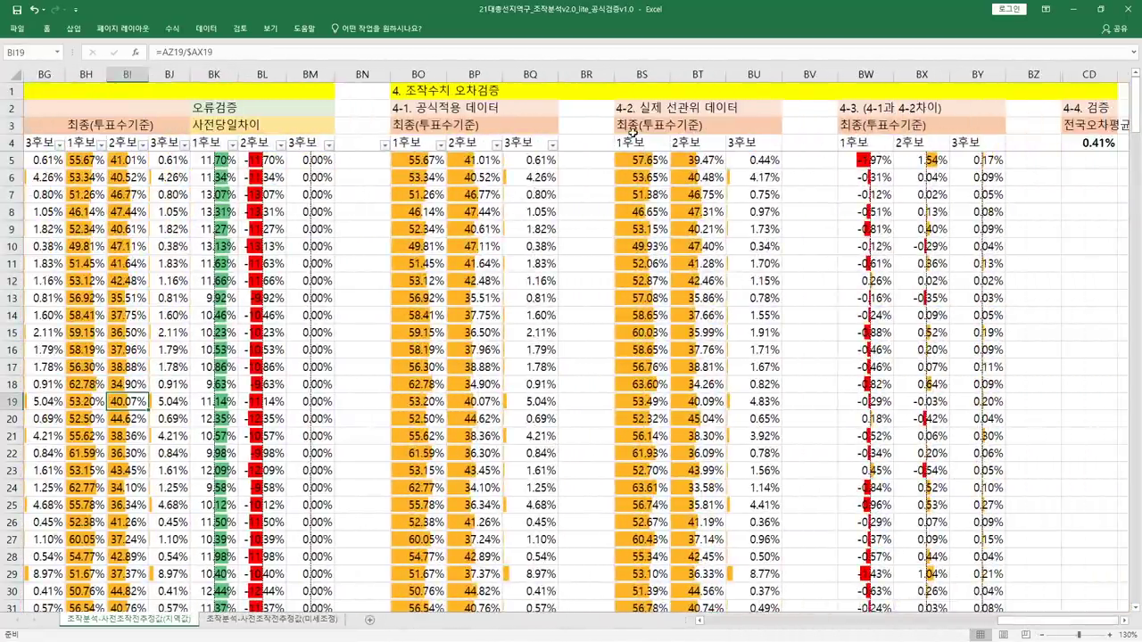
- Highlight the 4-1 formula data in BO2:BQ24 and its source, the final support rates in BH3:BJ15, and check BO7's link
left_click_drag(440, 112, 530, 489)
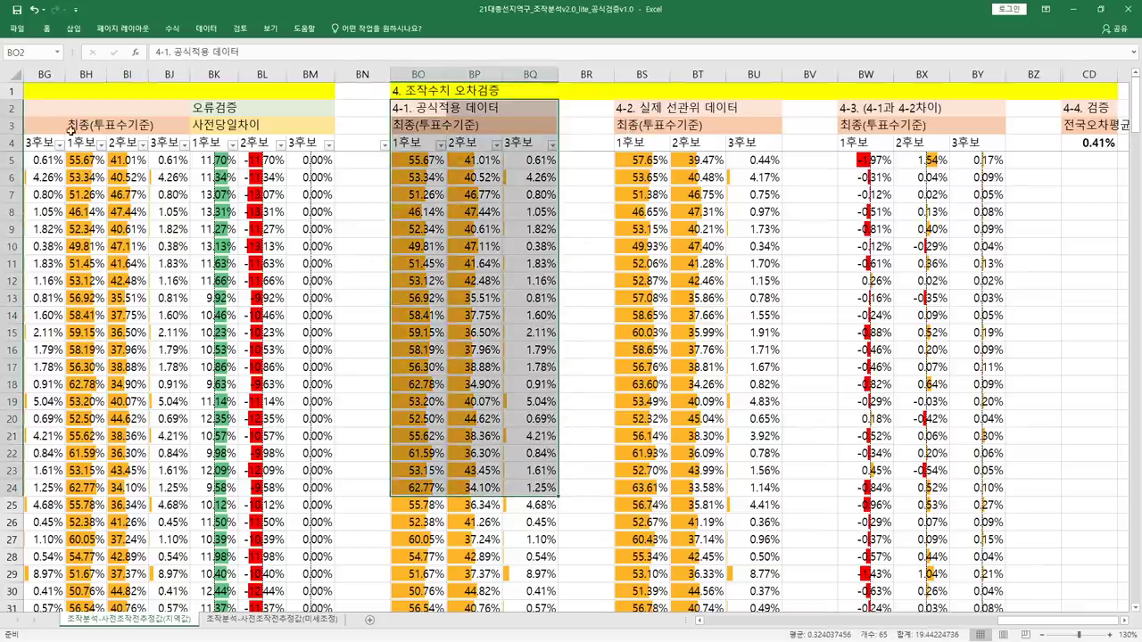
left_click_drag(70, 129, 169, 329)
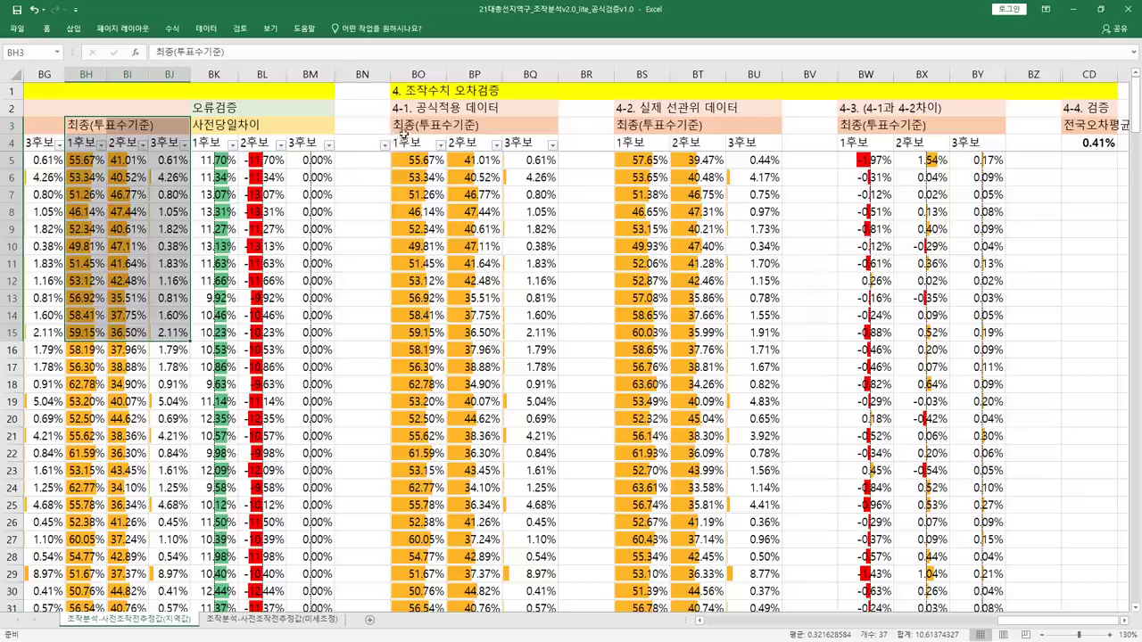
mouse_move(403, 134)
left_mouse_down()
mouse_move(571, 327)
mouse_move(571, 375)
mouse_move(406, 140)
left_mouse_up()
left_click(397, 107)
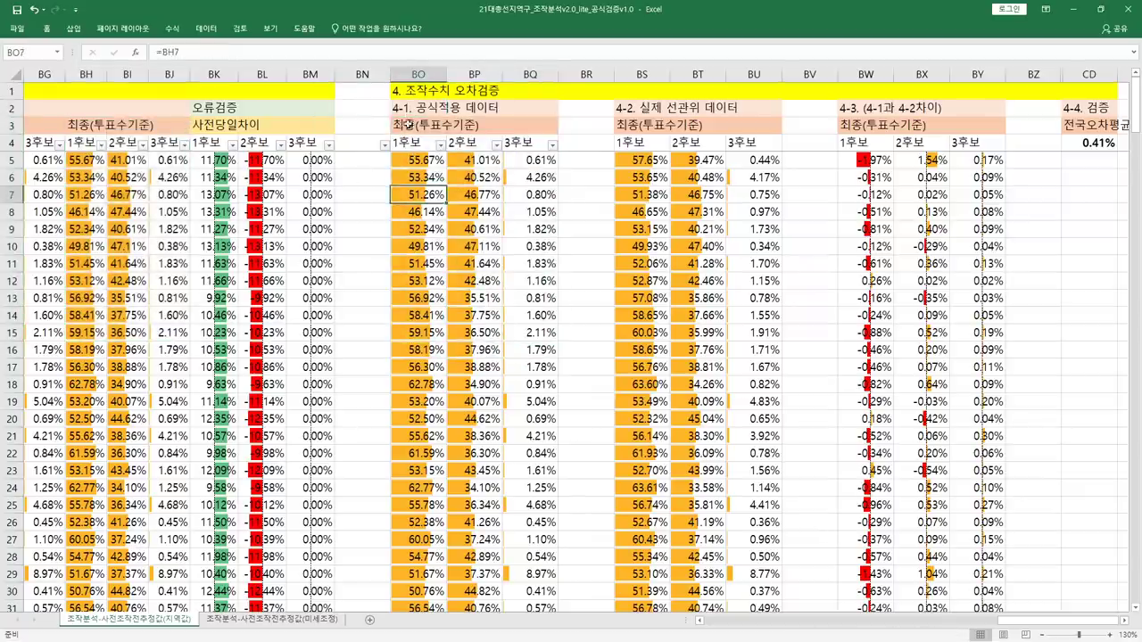
left_click(406, 125)
left_click(410, 107)
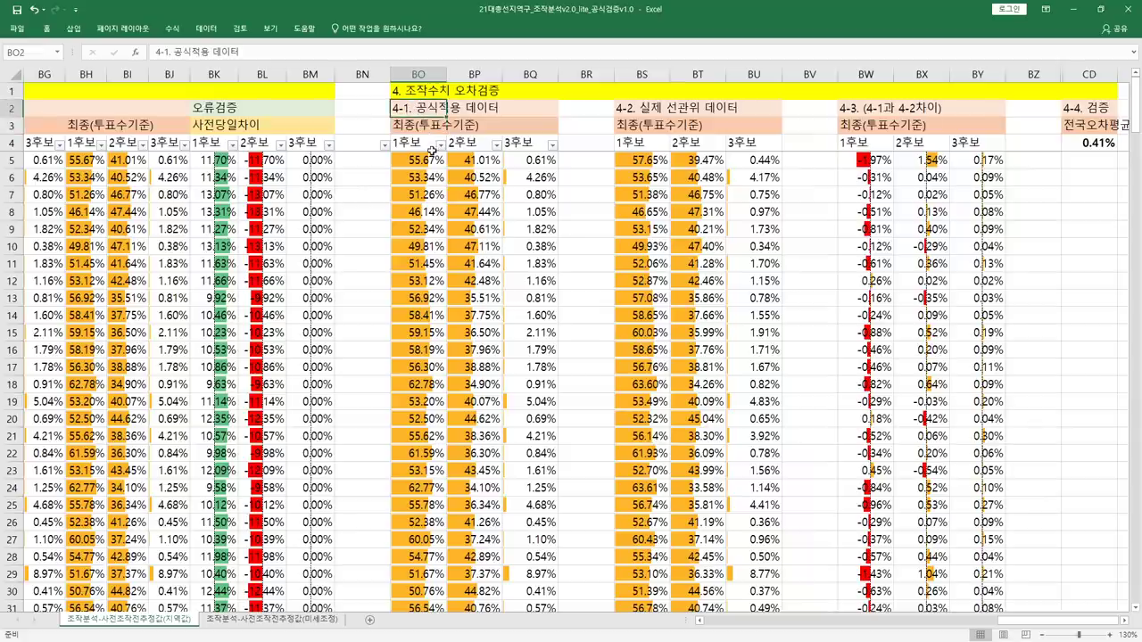
- Highlight the 4-2 actual election commission data in columns BS to BU, including BS2:BU9
left_click(651, 177)
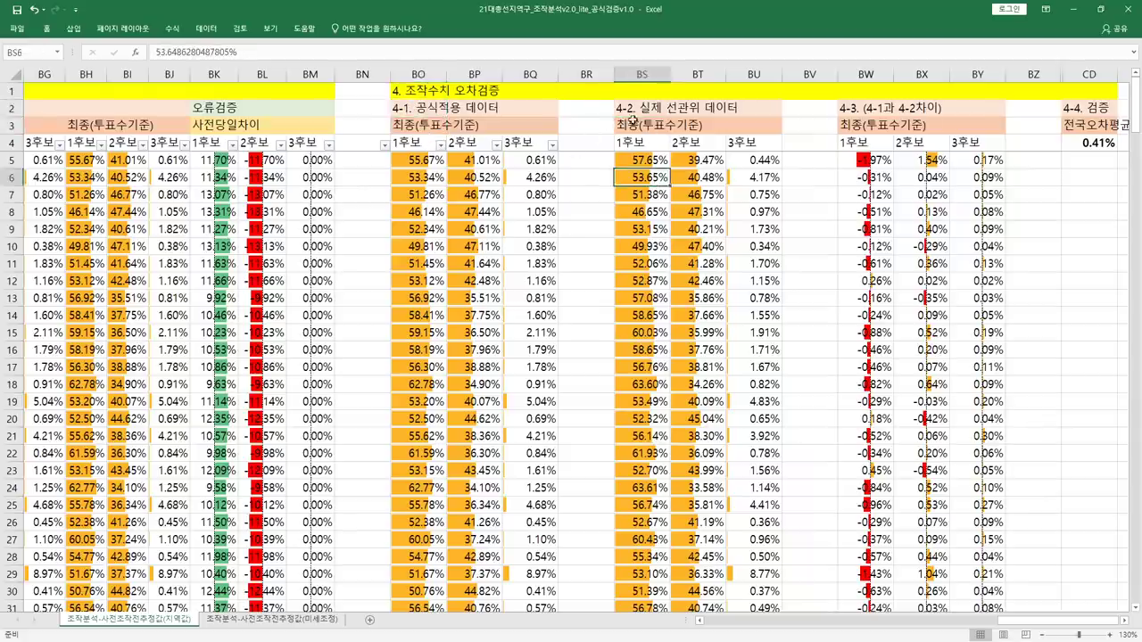
left_click_drag(636, 111, 754, 216)
left_click(755, 212)
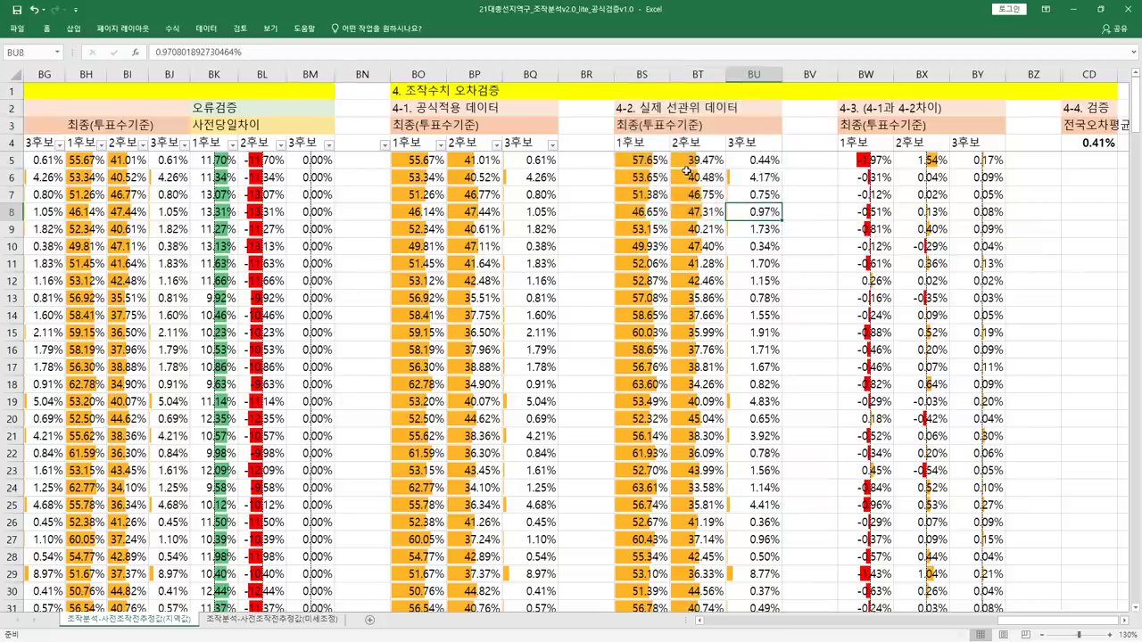
left_click_drag(631, 114, 745, 234)
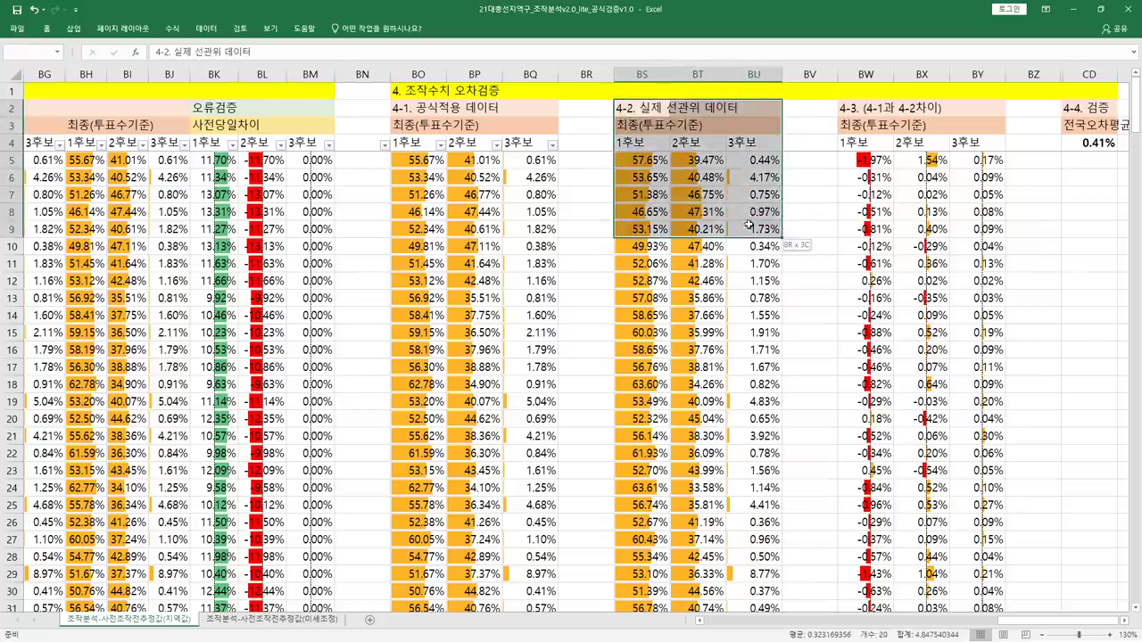
left_click(643, 212)
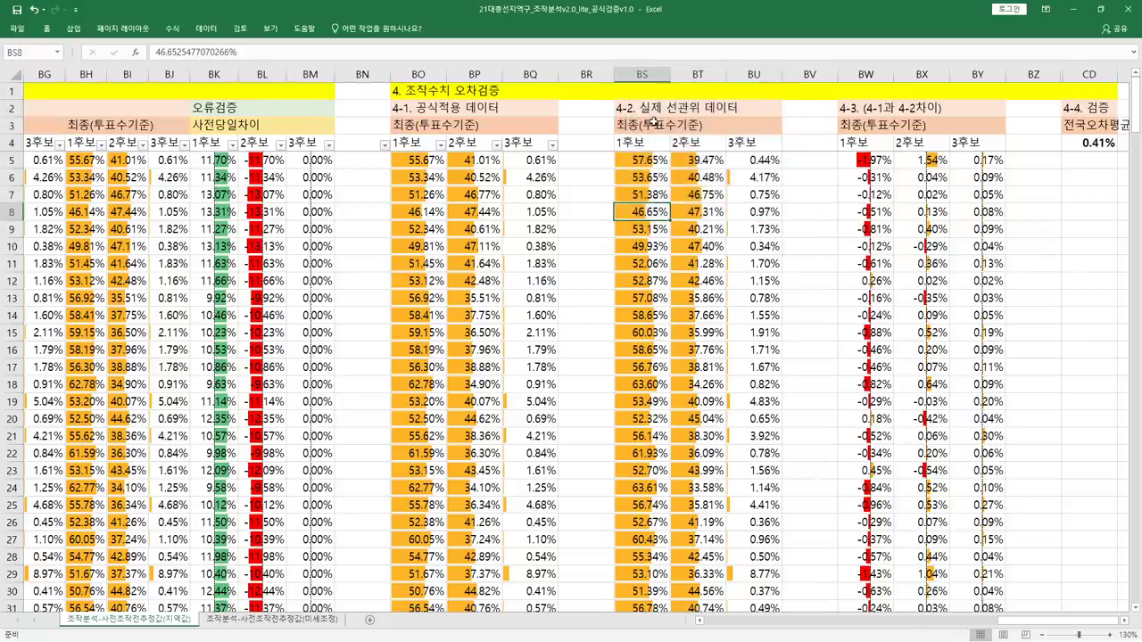
left_click_drag(654, 122, 734, 319)
left_click(734, 319)
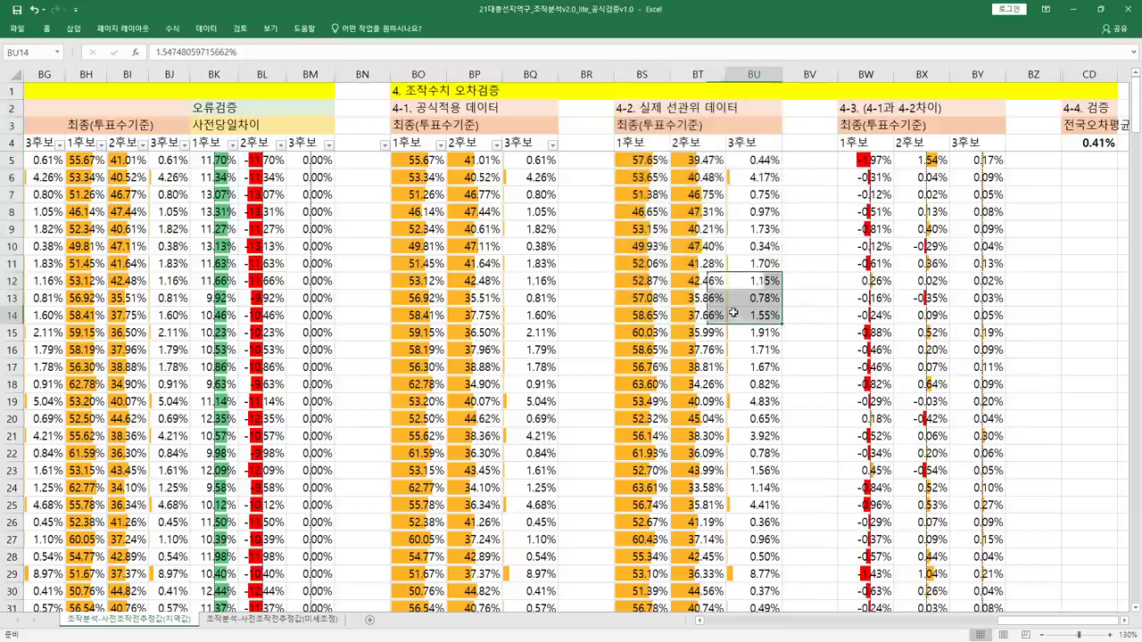
- Compare the 4-1 formula results in columns BO to BQ with the 4-2 actual values in BS7 and BT7
left_click_drag(420, 114, 524, 345)
left_click(527, 332)
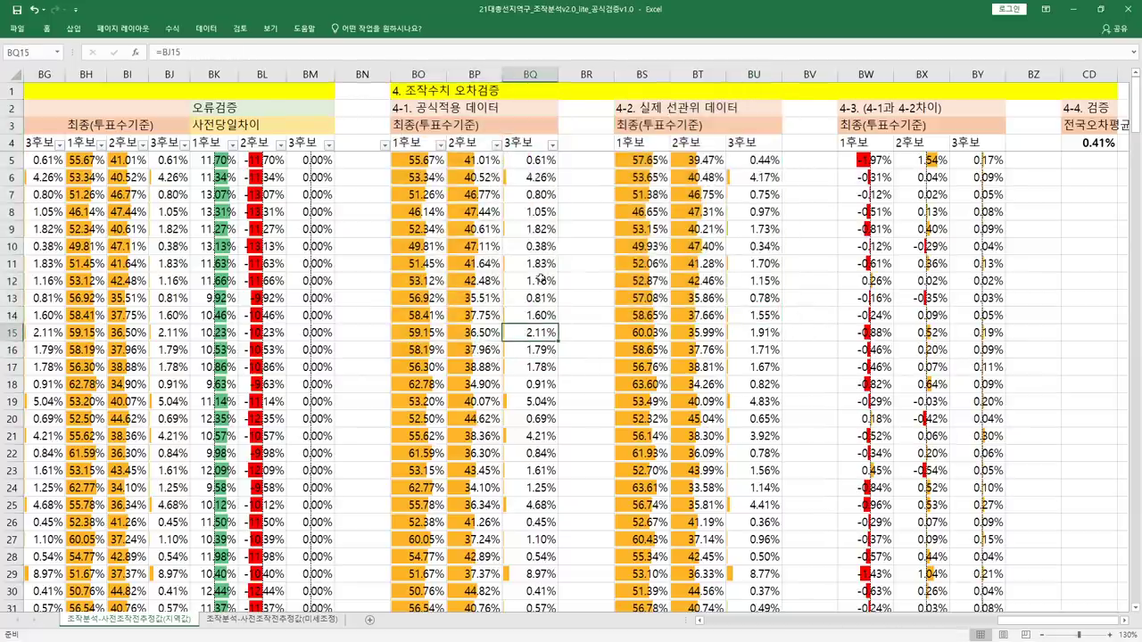
left_click(636, 190)
left_click(687, 191)
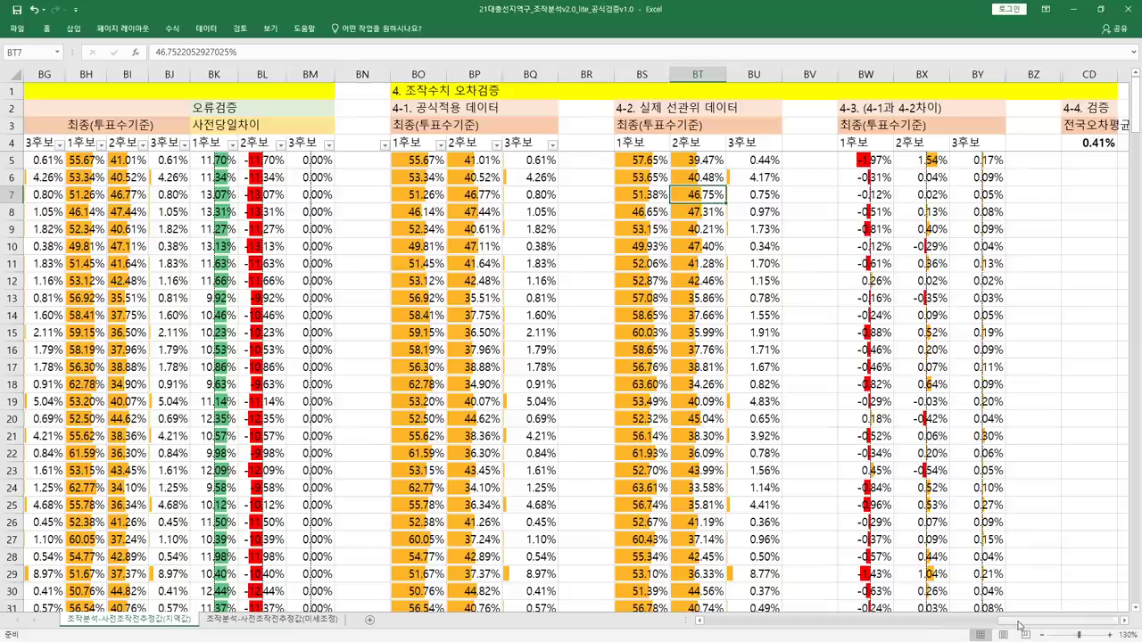
- Highlight the 4-3 differences between 4-1 and 4-2 in BW5:BY21 and check the subtraction formula in BW6
left_click_drag(856, 161, 1004, 439)
left_click(953, 437)
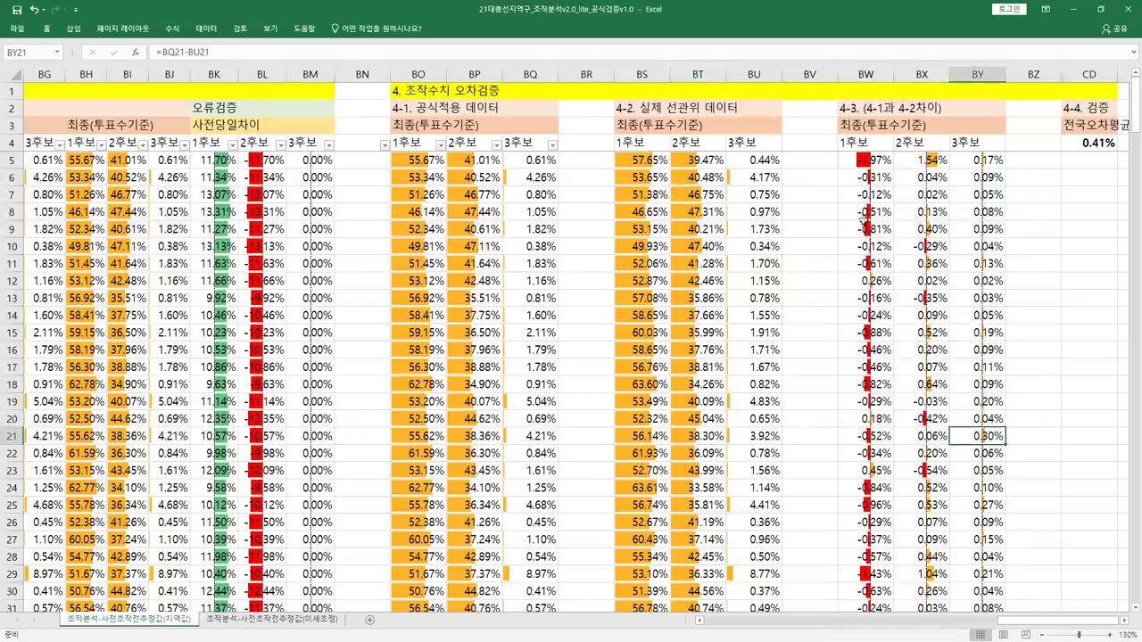
left_click(864, 175)
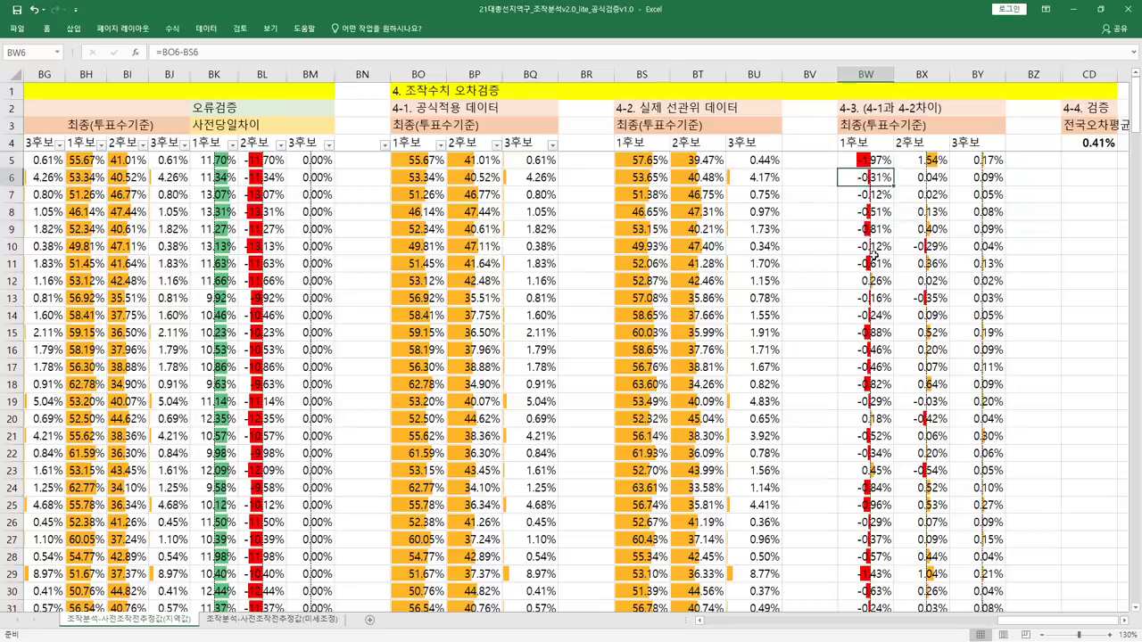
- Review the 4-3 differences in column BW down to about row 55, then highlight the first two candidates' upper rows
scroll(858, 152, "down", 1)
scroll(859, 160, "up", 1)
left_click(861, 280)
left_click(864, 315)
scroll(863, 339, "down", 8)
left_click(864, 350)
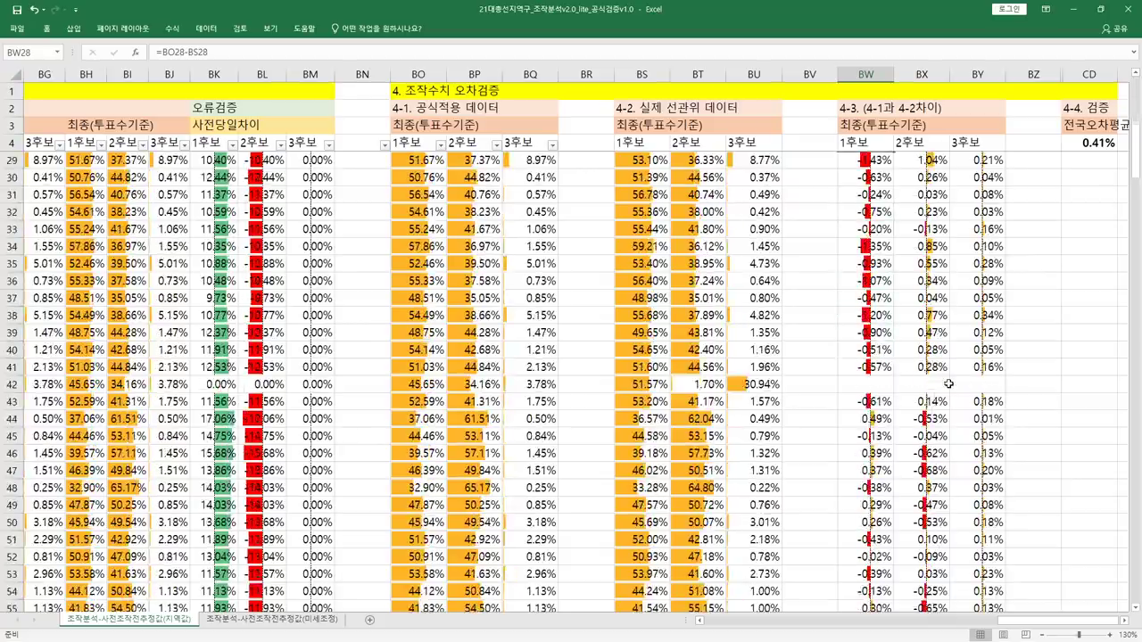
scroll(948, 384, "up", 8)
left_click_drag(870, 200, 930, 312)
left_click(894, 338)
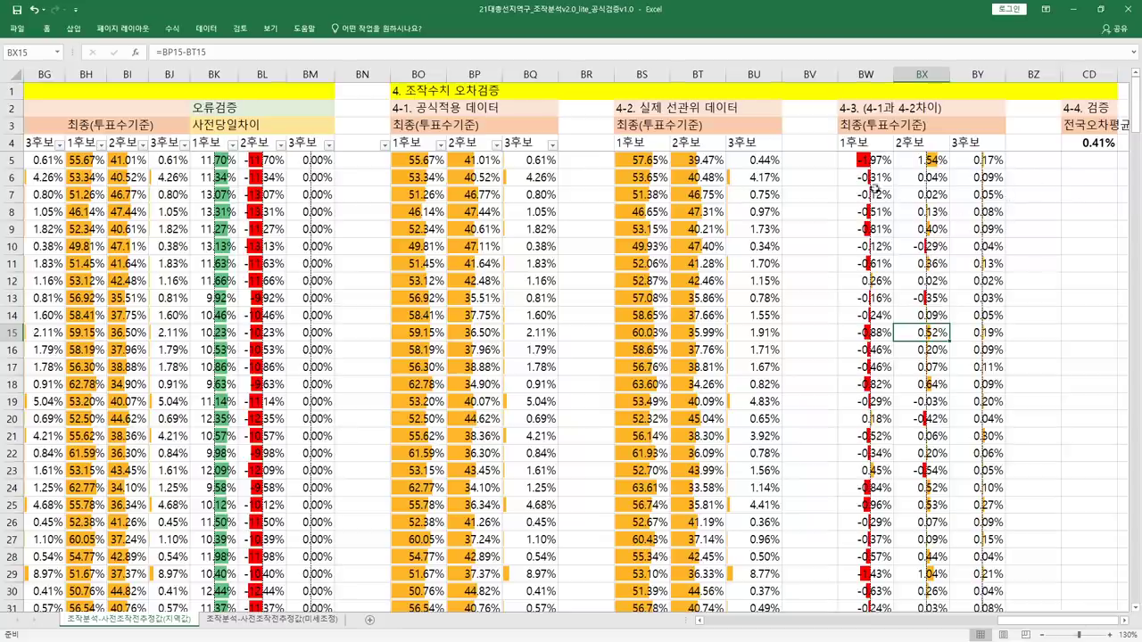
- Unhide the hidden columns CA to CC between BZ and CD
mouse_move(1093, 74)
left_mouse_down()
mouse_move(1039, 75)
mouse_move(1082, 74)
left_mouse_up()
left_click(1040, 157)
right_click(1081, 76)
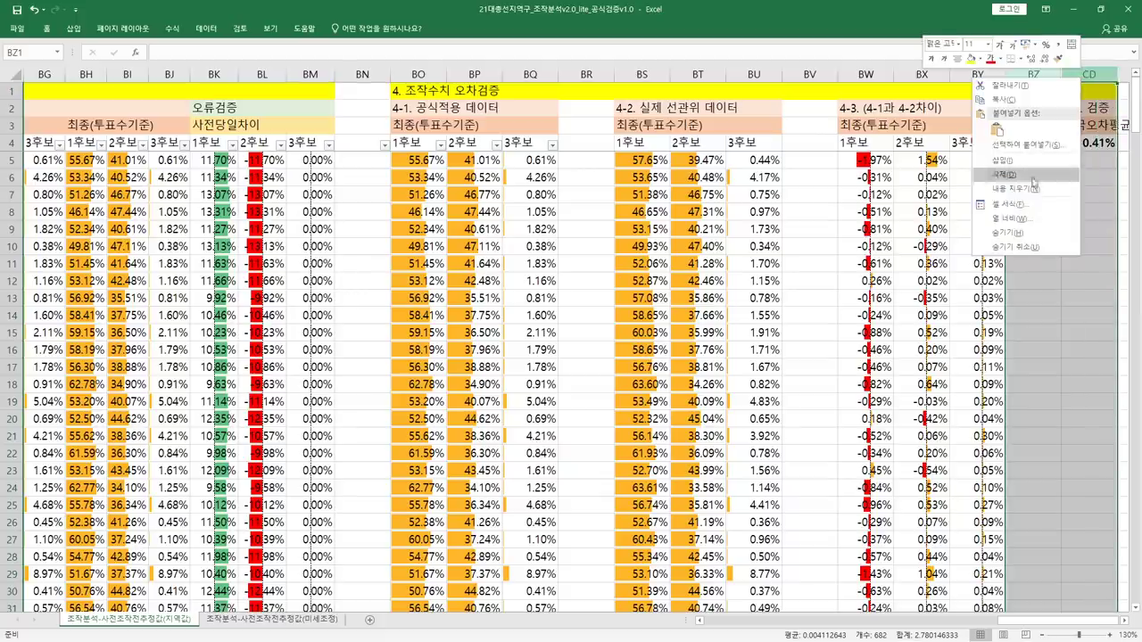
left_click(1031, 253)
left_click(1030, 249)
left_click_drag(1058, 622, 1082, 624)
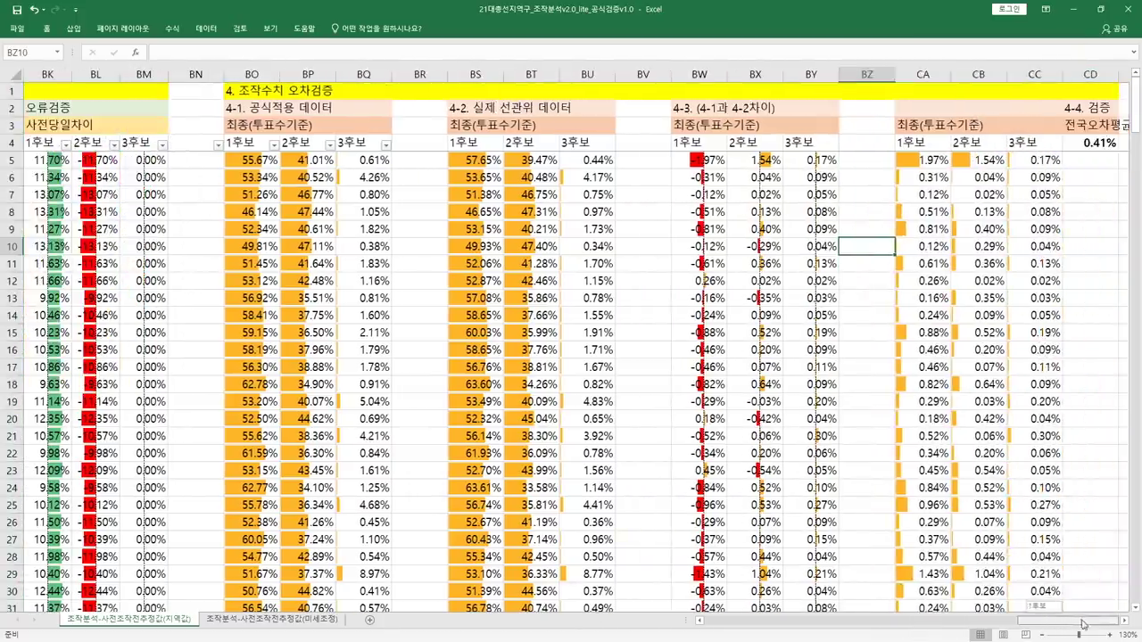
- Check the absolute-value formulas in CA5 and CA6 against the signed difference in BW5
left_click(812, 263)
left_click(919, 161)
left_click(912, 171)
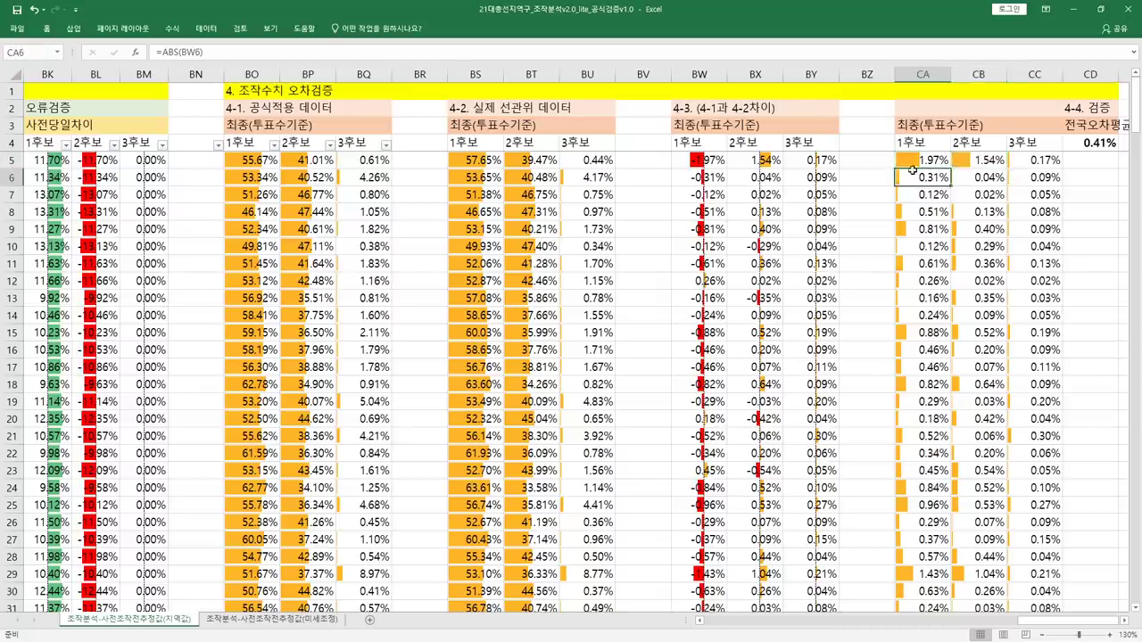
left_click(917, 164)
left_click(719, 166)
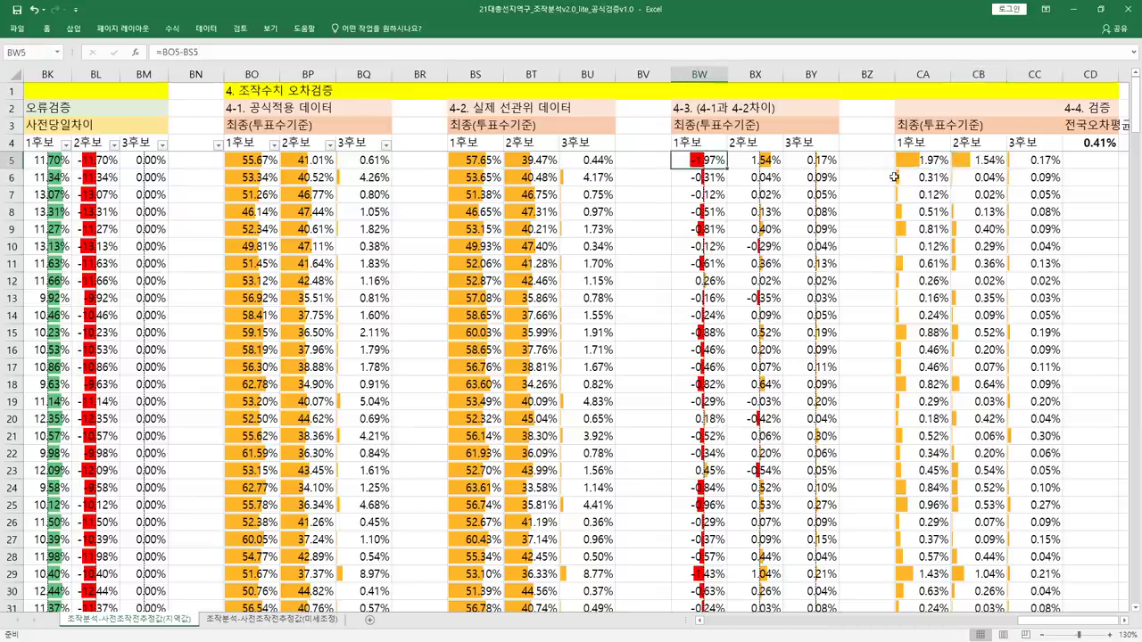
left_click(981, 165)
- Hide the absolute-difference columns CA to CC again
left_click_drag(922, 74, 1033, 74)
right_click(1031, 77)
left_click(1062, 233)
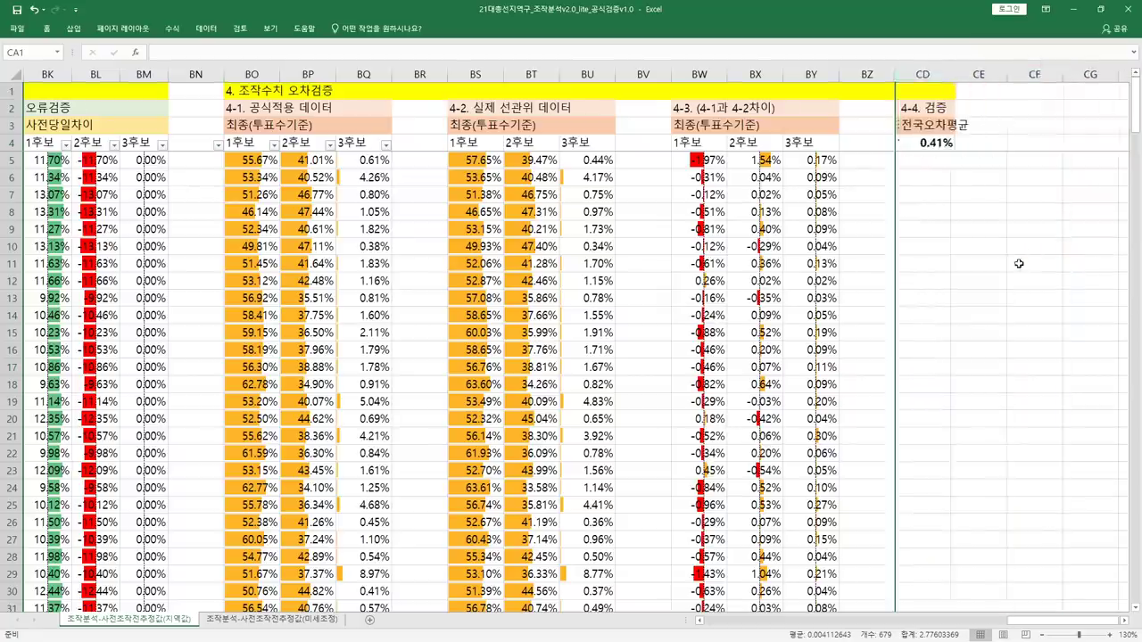
left_click(1026, 261)
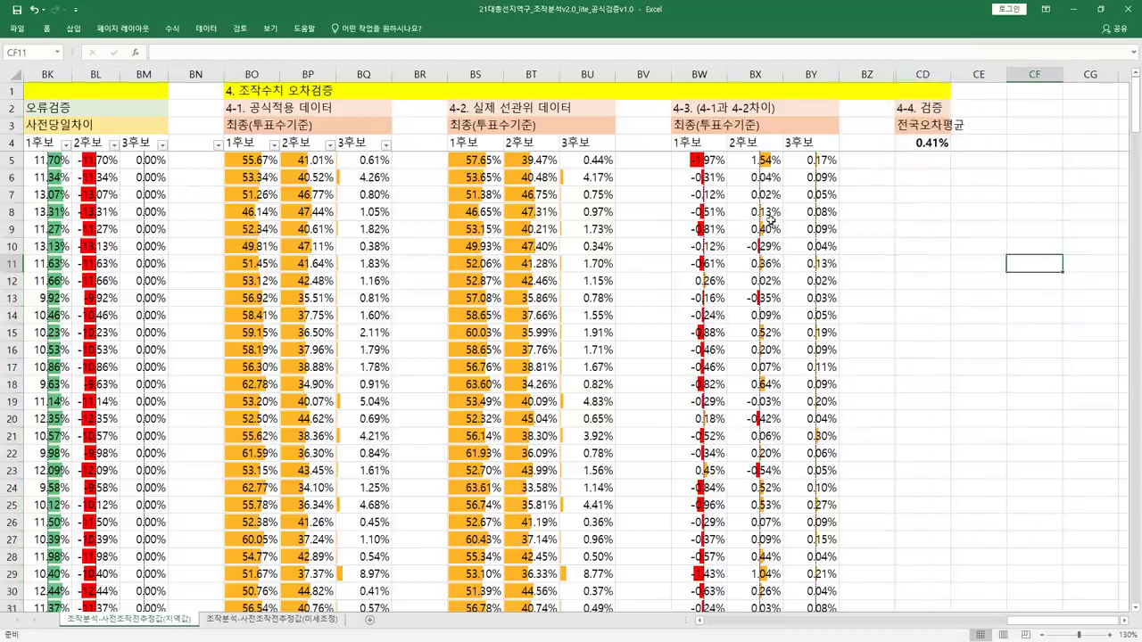
- Highlight the 4-3 differences in BW5:BY24 and check the nationwide average error formula in CD4
left_click_drag(705, 160, 807, 531)
left_click(712, 166)
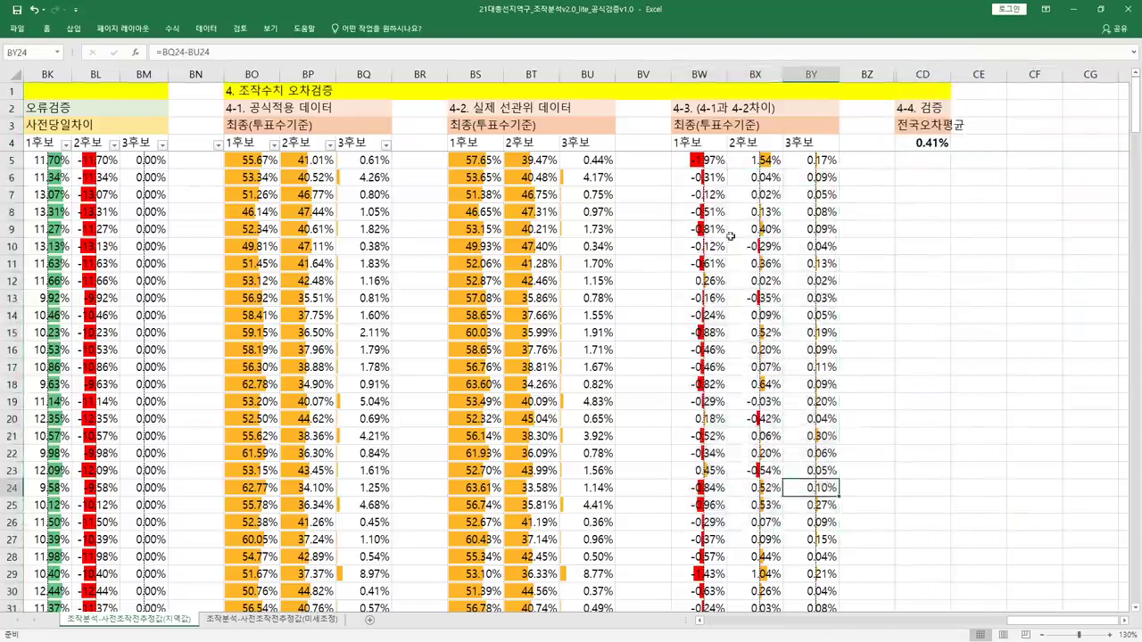
left_click(702, 245)
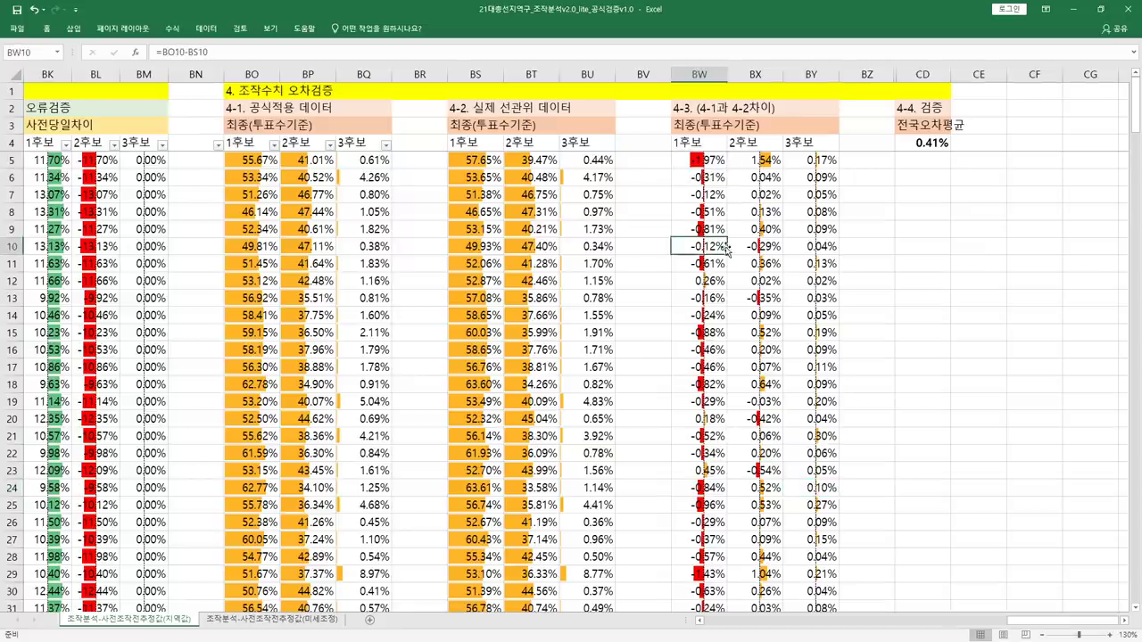
left_click(937, 146)
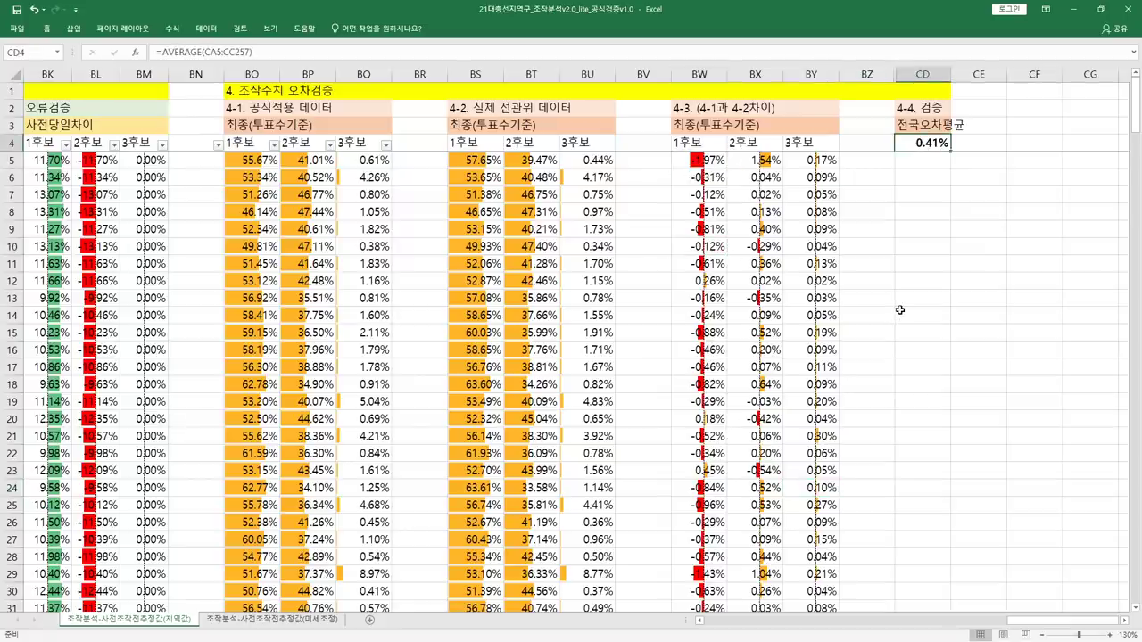
- Switch to the 조작분석-사전조작전추정값(미세조정) sheet and bring up its section 2 manipulation formula
left_click(277, 622)
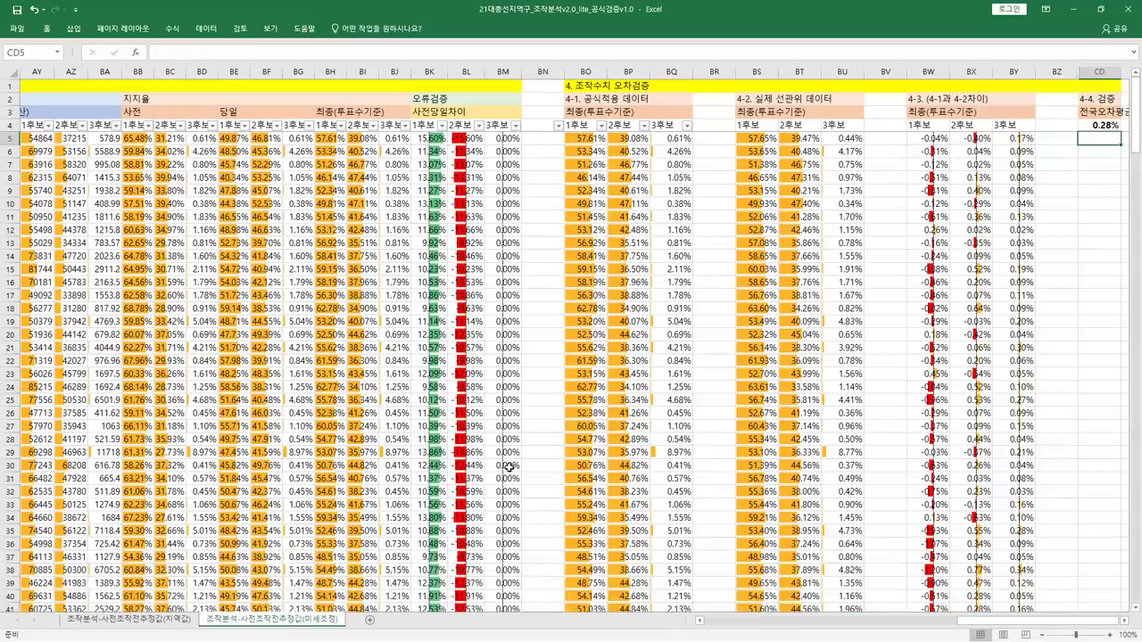
left_click(834, 334)
left_click(766, 624)
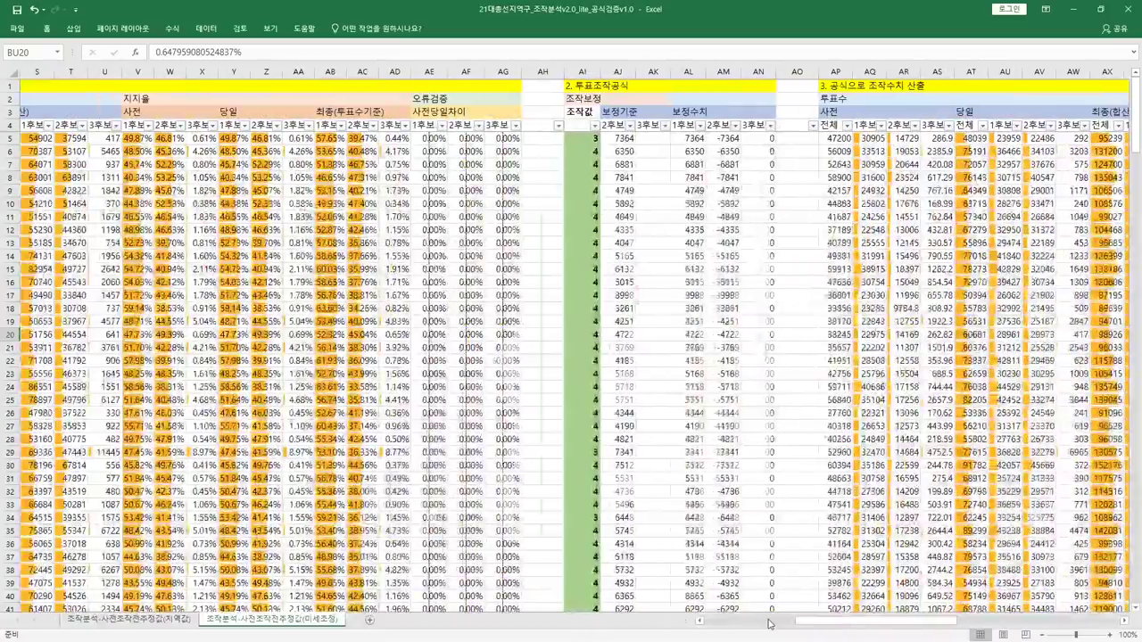
- Examine the manipulation values in column AI of the fine-tuned sheet, including cells AI79, AI80 and AI91
left_click(585, 272)
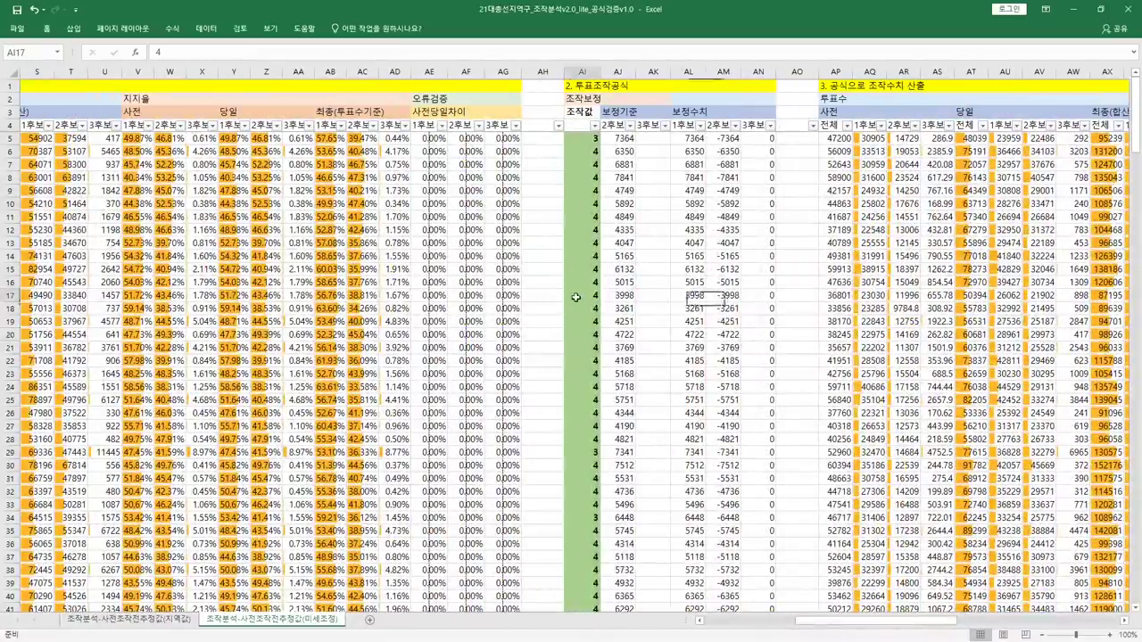
scroll(589, 339, "down", 20)
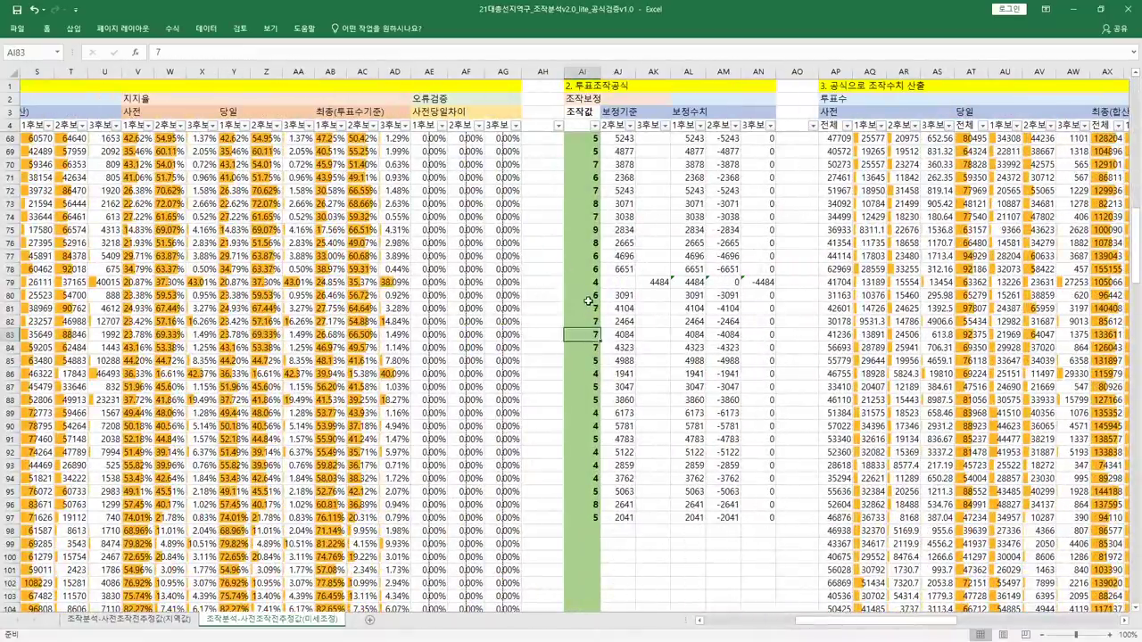
left_click(590, 295)
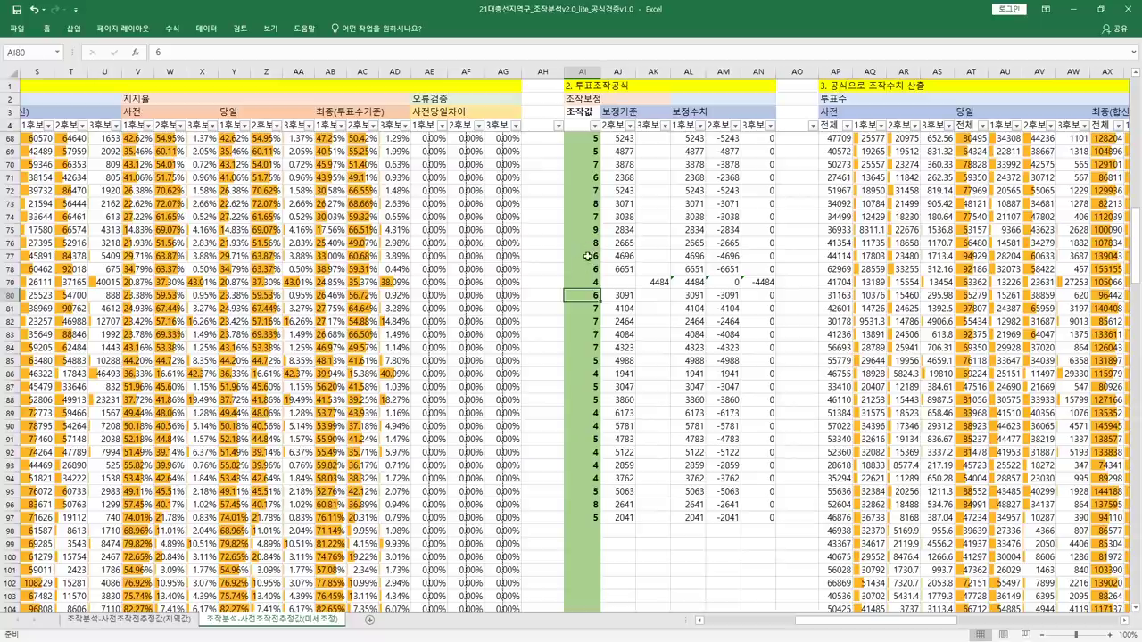
mouse_move(589, 295)
left_mouse_down()
mouse_move(584, 359)
mouse_move(598, 294)
left_mouse_up()
left_click(594, 282)
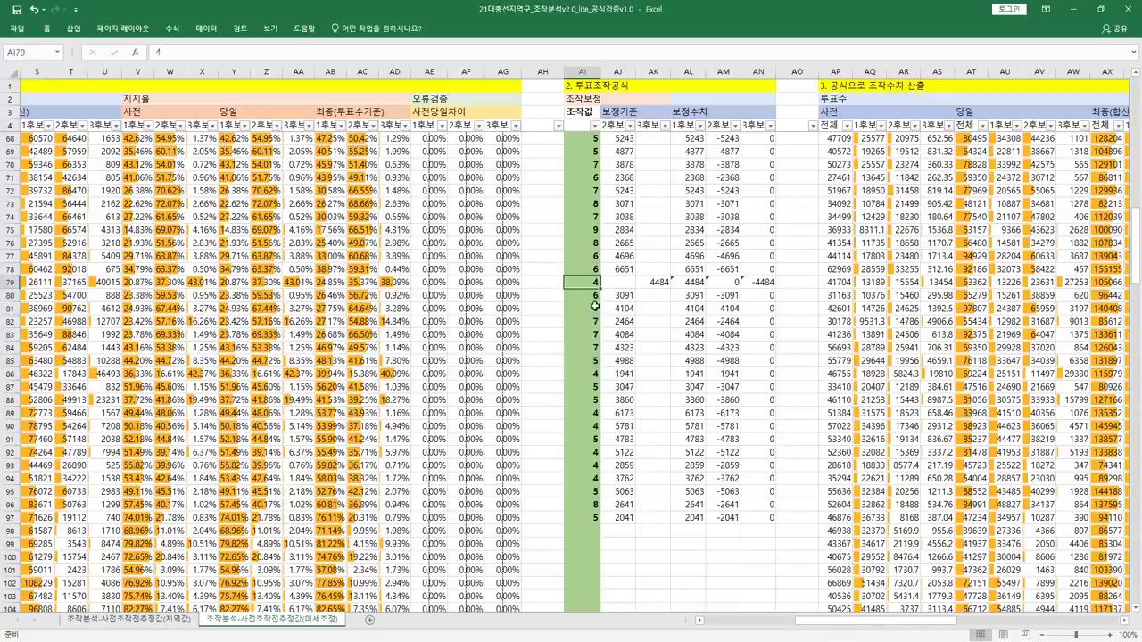
left_click(593, 439)
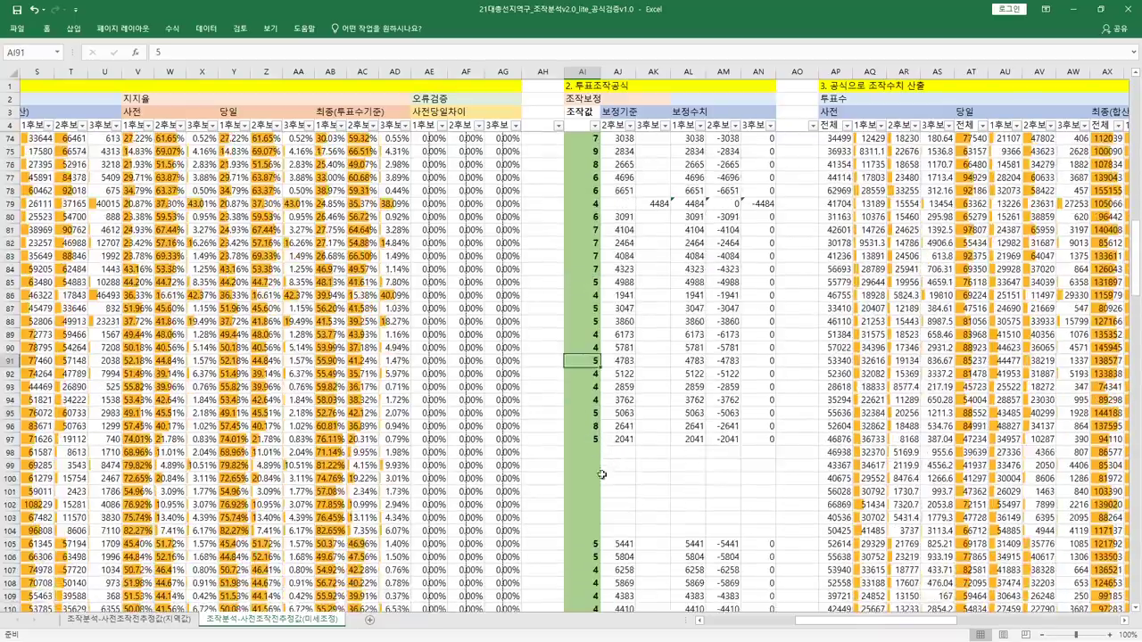
left_click_drag(874, 621, 816, 621)
left_click(658, 389)
scroll(658, 389, "up", 20)
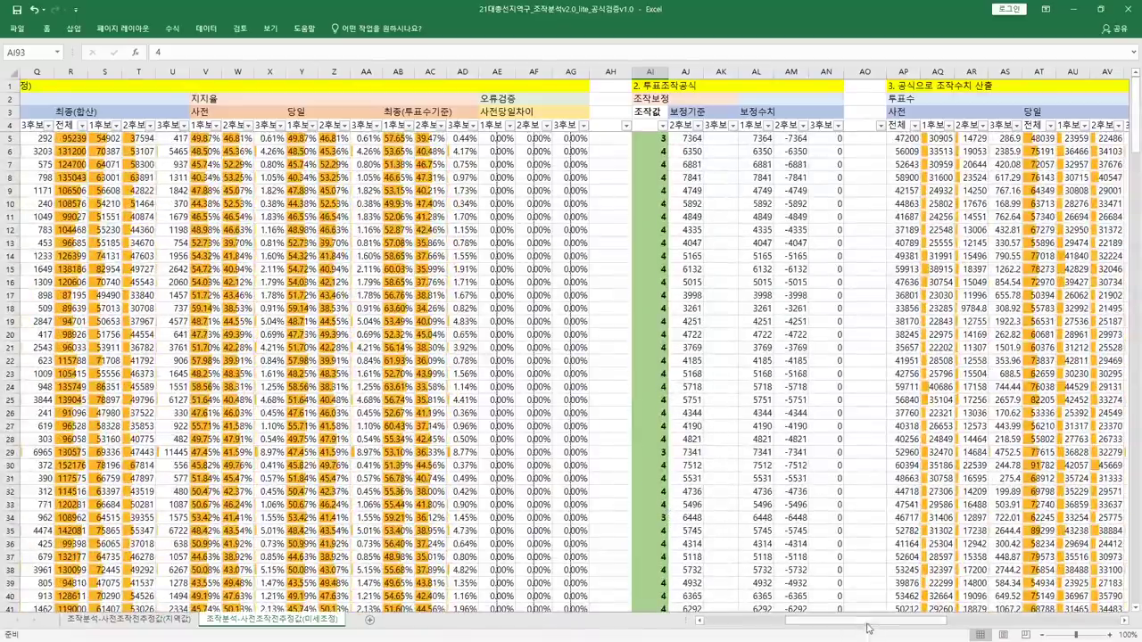
- Compare the nationwide average error in CD4 between the fine-tuned sheet and the 조작분석-사전조작전추정값(지역값) sheet
left_click(864, 622)
left_click(1100, 125)
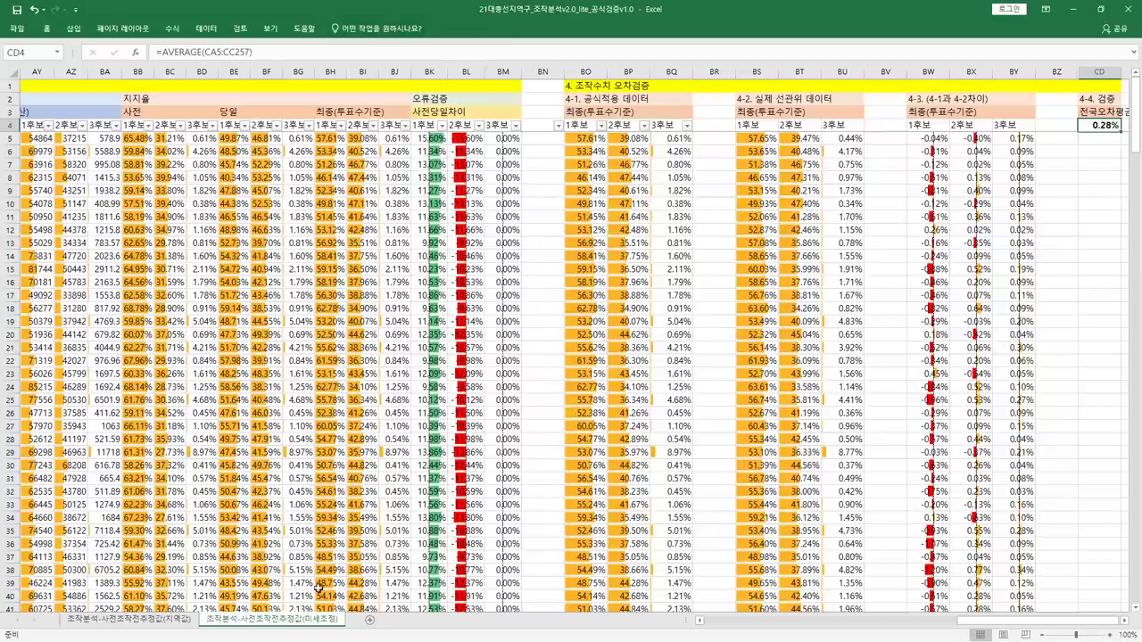
left_click(162, 623)
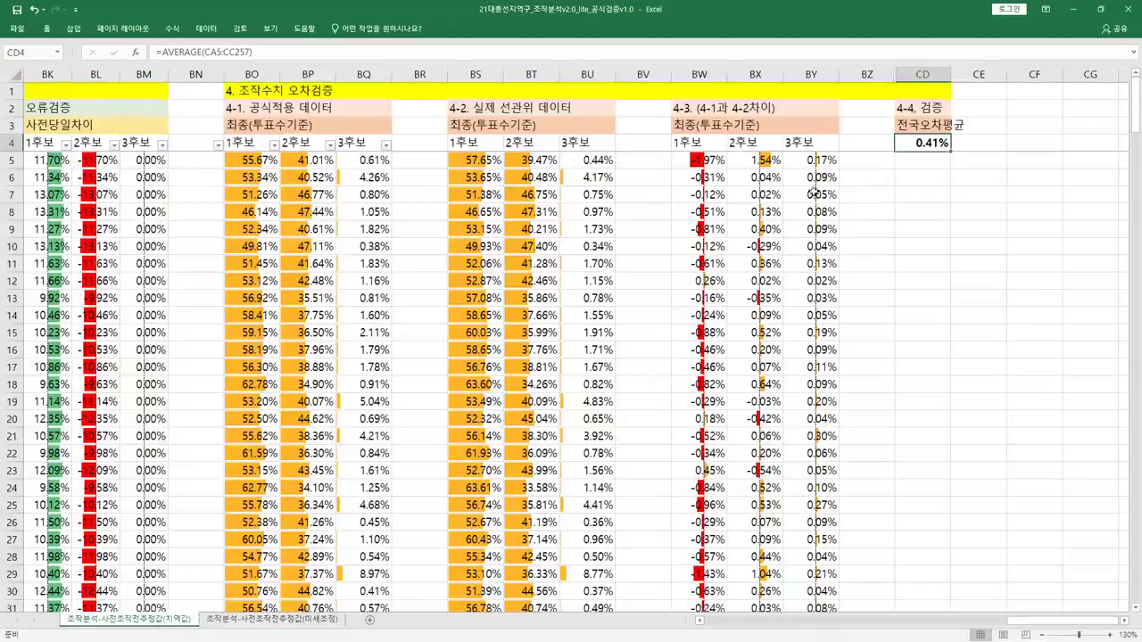
left_click(901, 168)
left_click(910, 143)
- Highlight the section 2 manipulation formula columns AI to AN on the regional-value sheet and check the formula in AJ8
left_click_drag(1027, 622, 880, 635)
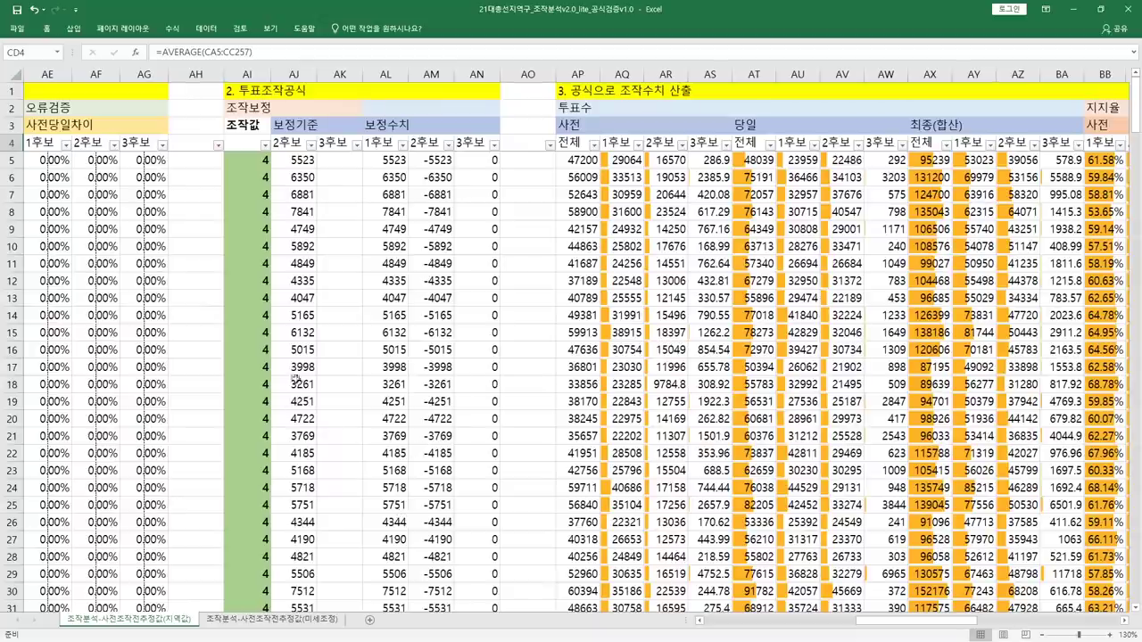
left_click(339, 298)
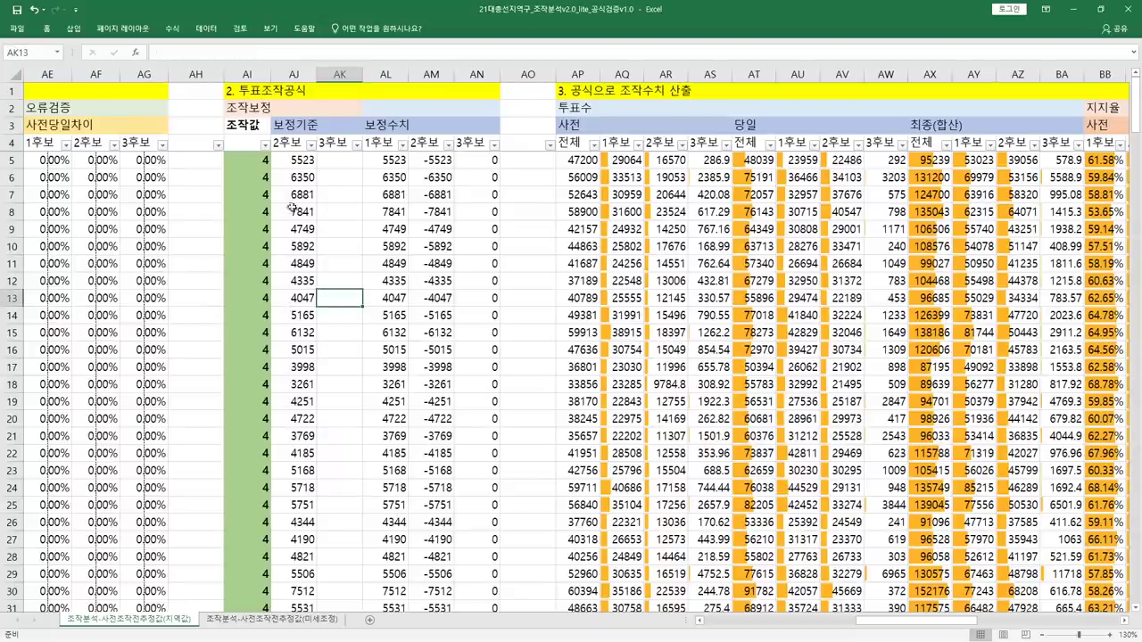
left_click_drag(247, 74, 477, 74)
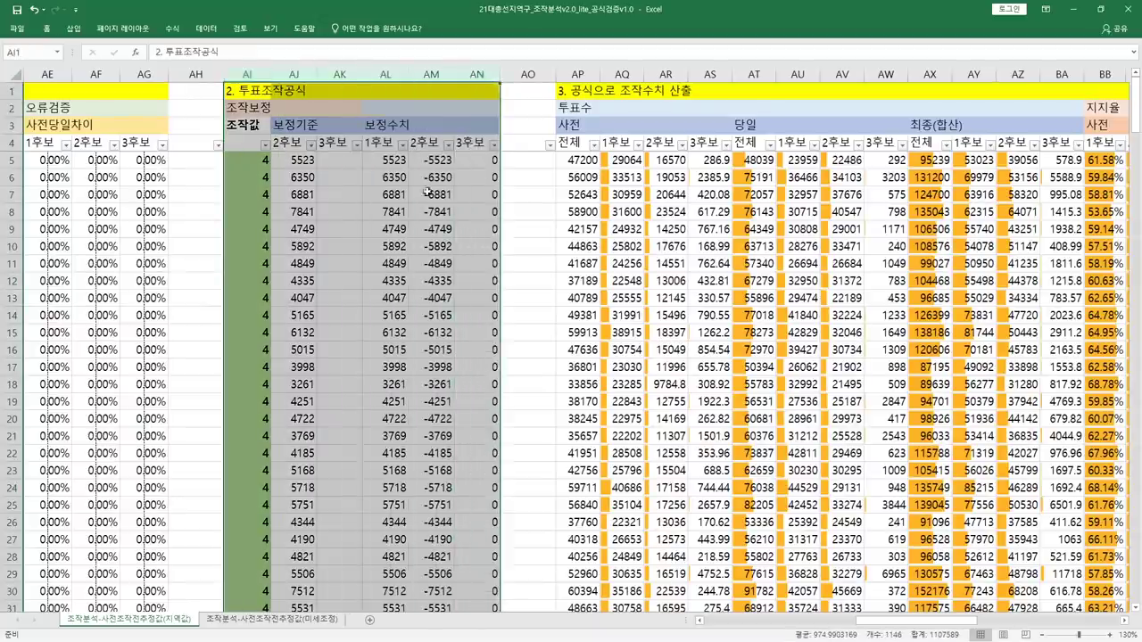
left_click(431, 246)
left_click_drag(255, 161, 481, 487)
left_click(353, 447)
left_click_drag(243, 85, 479, 85)
key("ctrl+shift+Down")
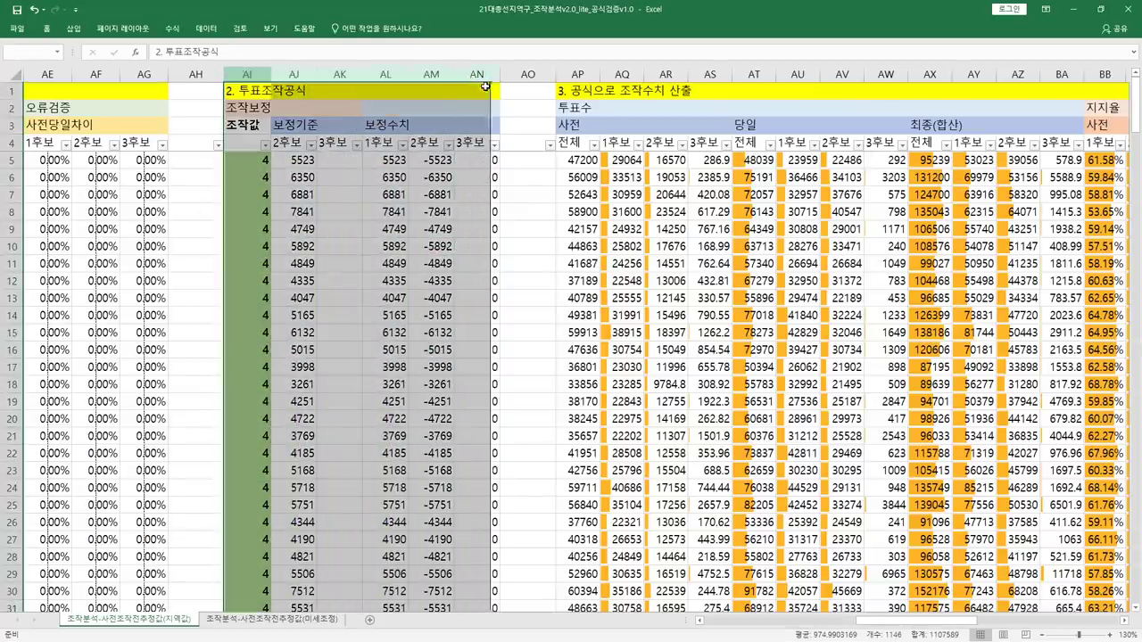
left_click(296, 212)
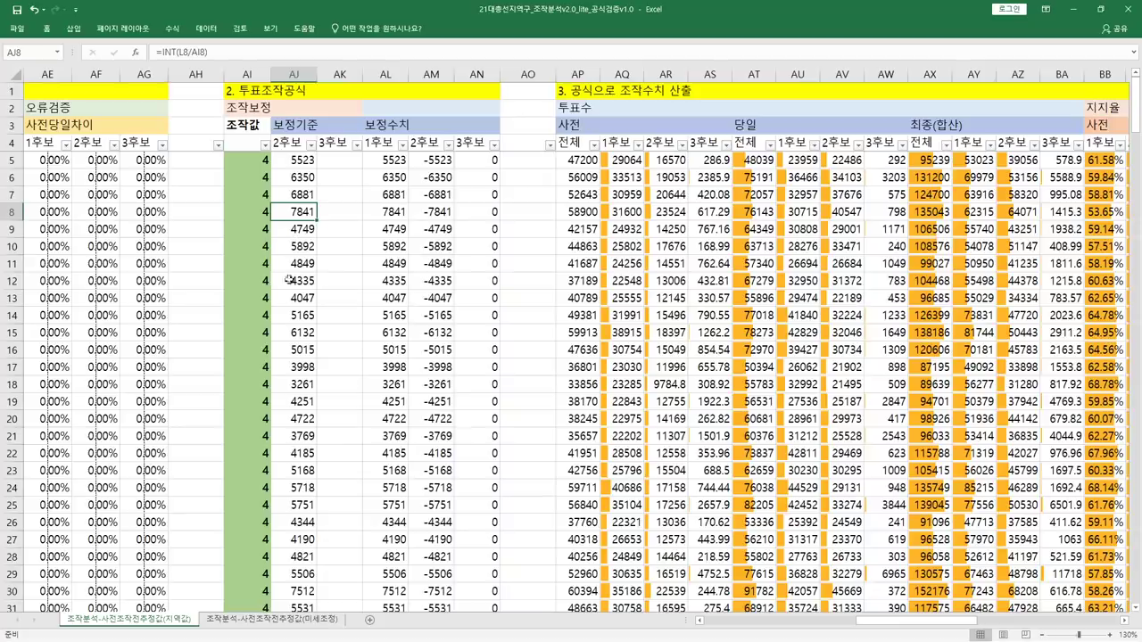
left_click(375, 280)
- Highlight the early and same-day vote counts in section 3 and revisit the nationwide average error in CD4
left_click_drag(575, 177, 892, 367)
left_click(754, 384)
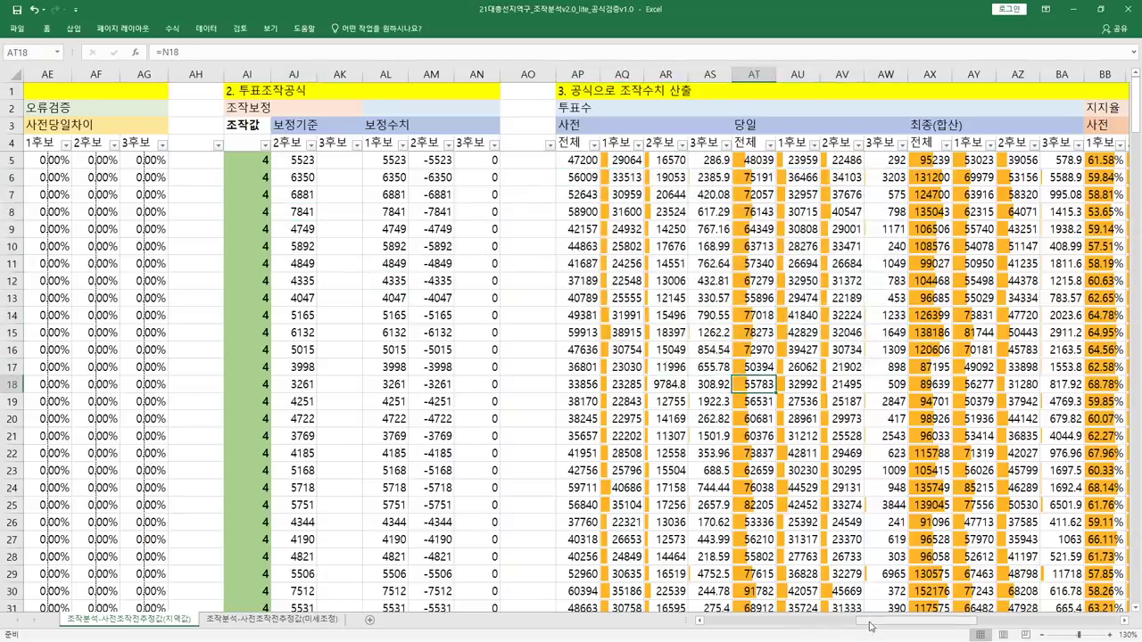
left_click_drag(859, 624, 1013, 629)
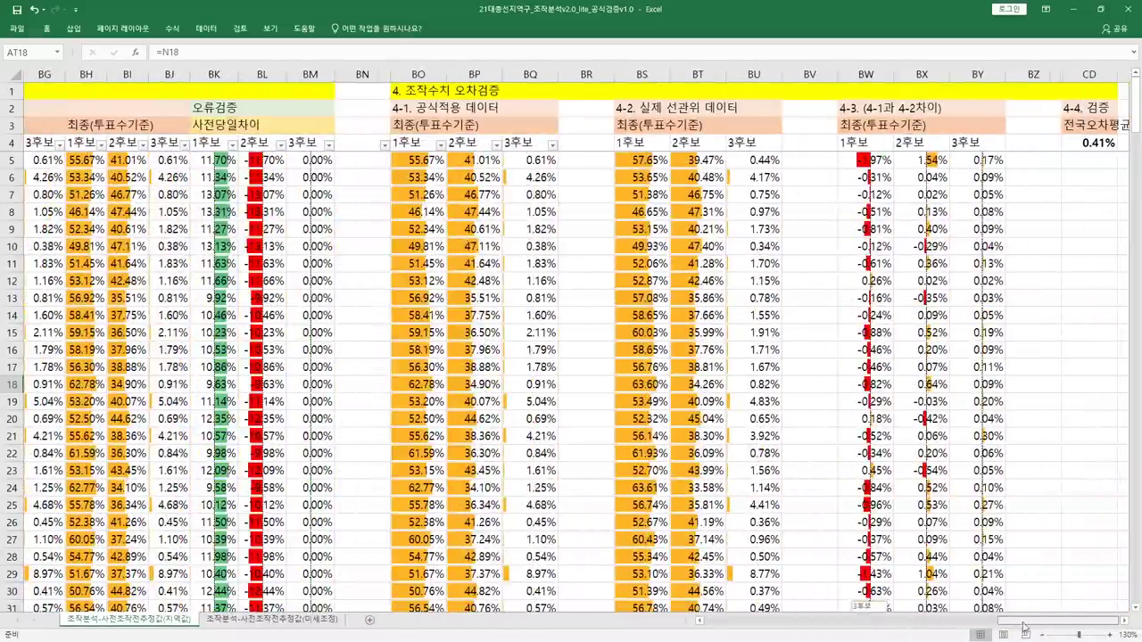
left_click(1105, 141)
- Review the section 1 simulation sample data again and follow it across to the section 2 correction values
left_click_drag(1014, 624, 714, 625)
left_click(481, 350)
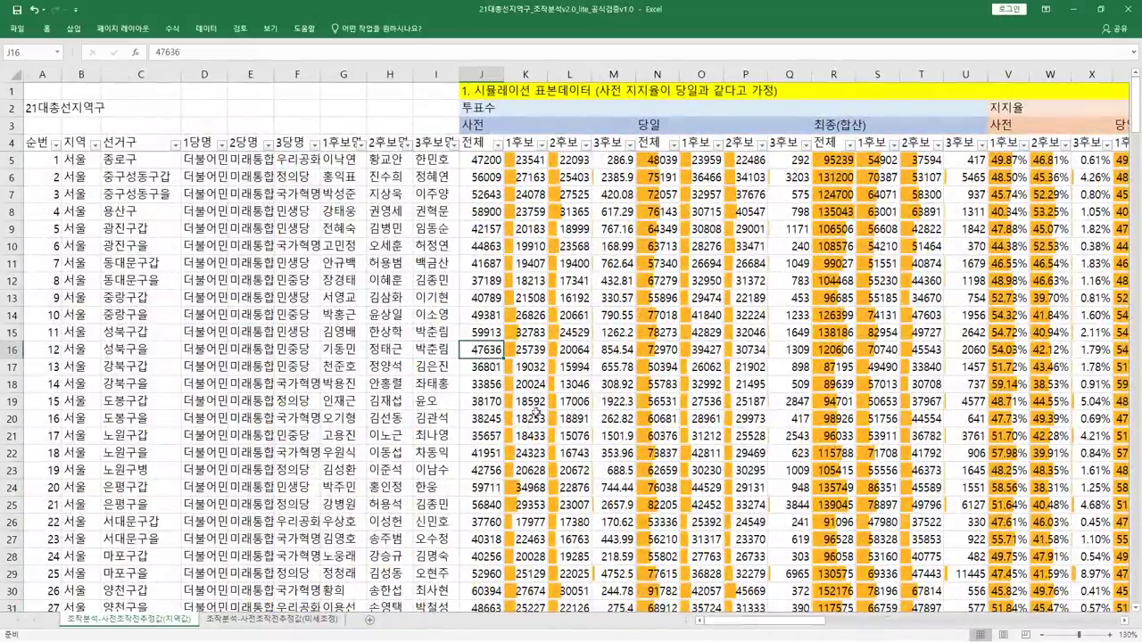
left_click_drag(744, 619, 849, 623)
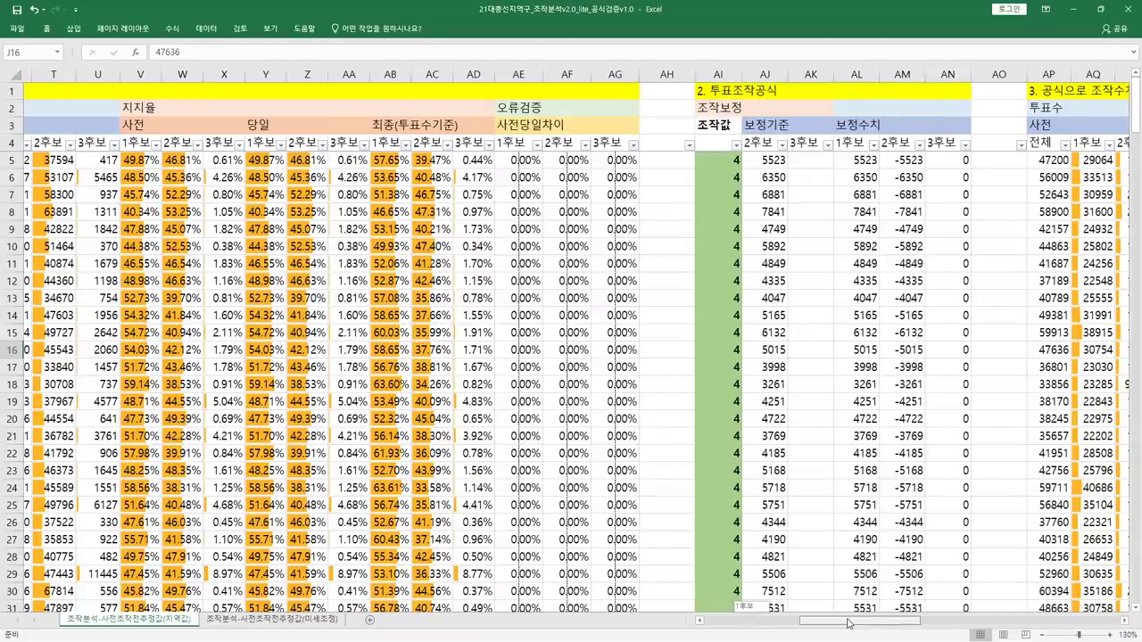
mouse_move(850, 623)
left_mouse_down()
mouse_move(882, 620)
mouse_move(811, 620)
mouse_move(840, 620)
left_mouse_up()
left_click(850, 446)
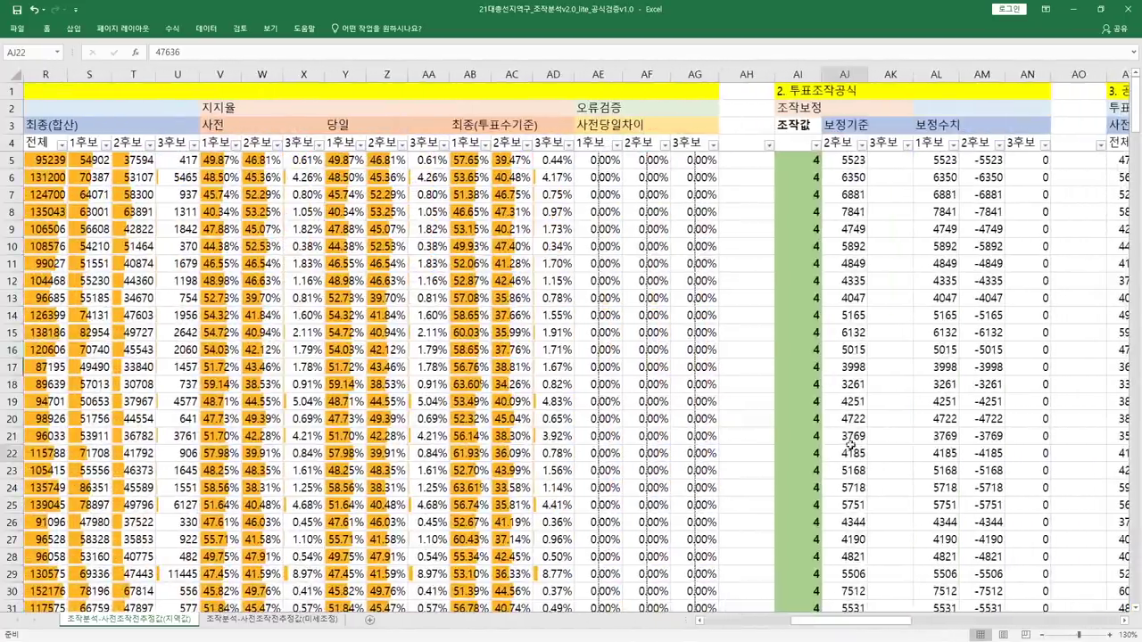
left_click_drag(901, 621, 972, 620)
- Switch to the Word document 21대총선지역구투표조작공식(공지포함) and find the attachment file reference under 투표조작 공식 검증자료
left_click(1075, 9)
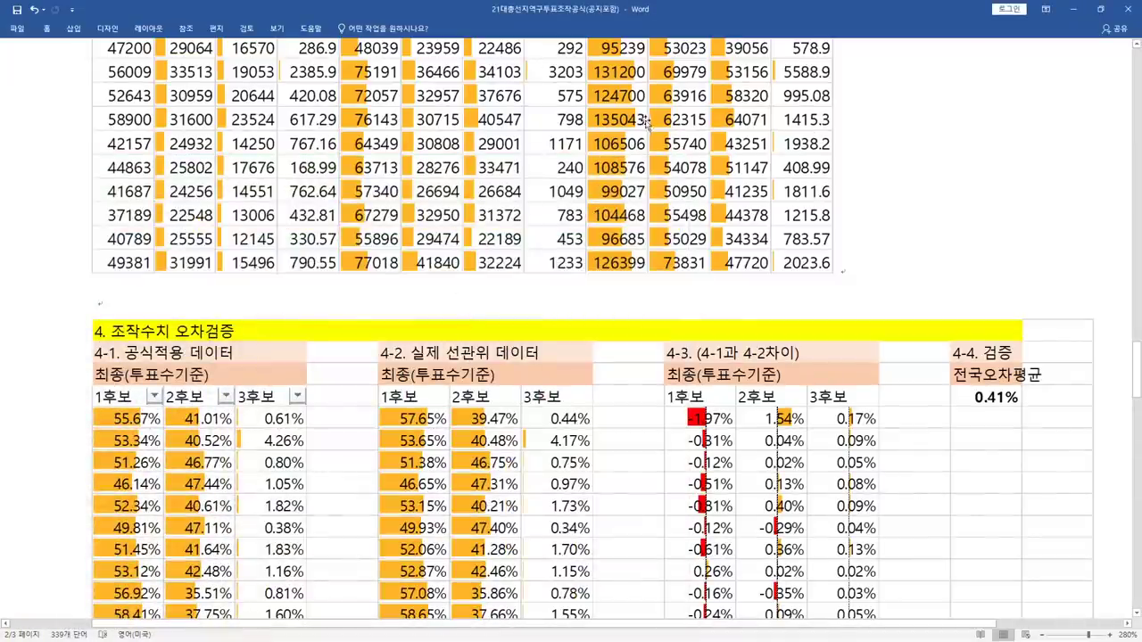
scroll(903, 265, "up", 20)
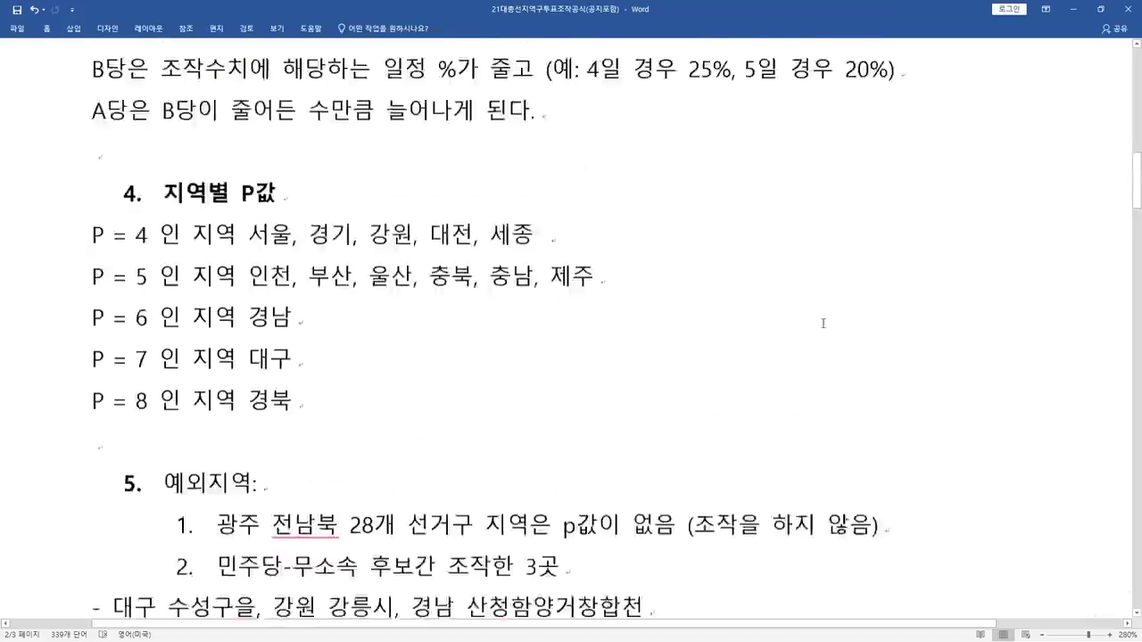
scroll(760, 382, "down", 20)
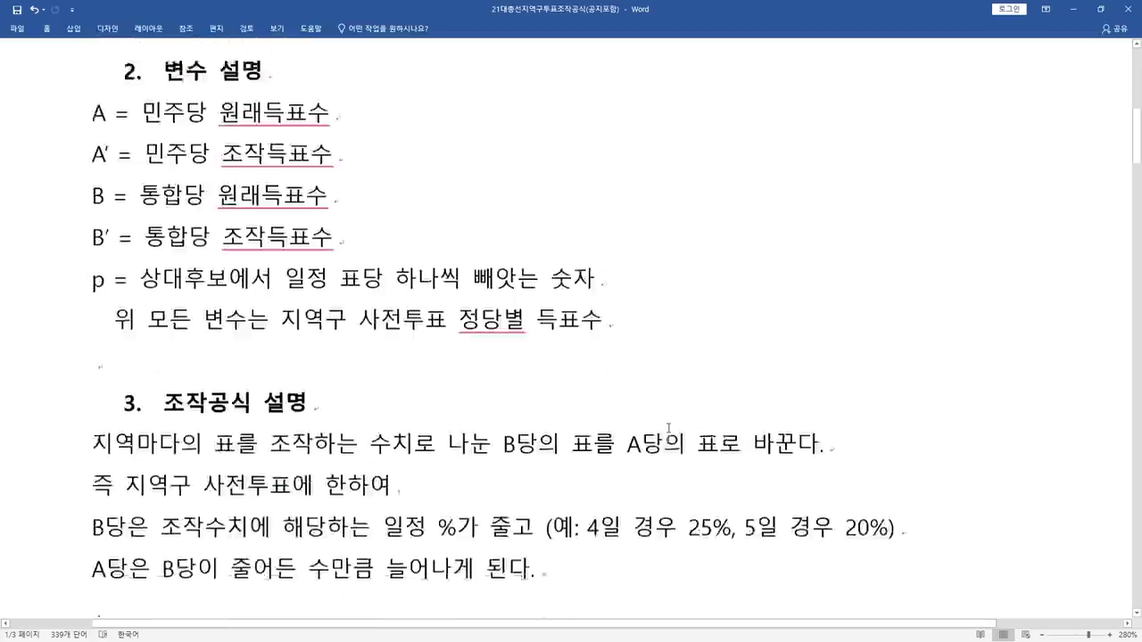
scroll(659, 428, "up", 3)
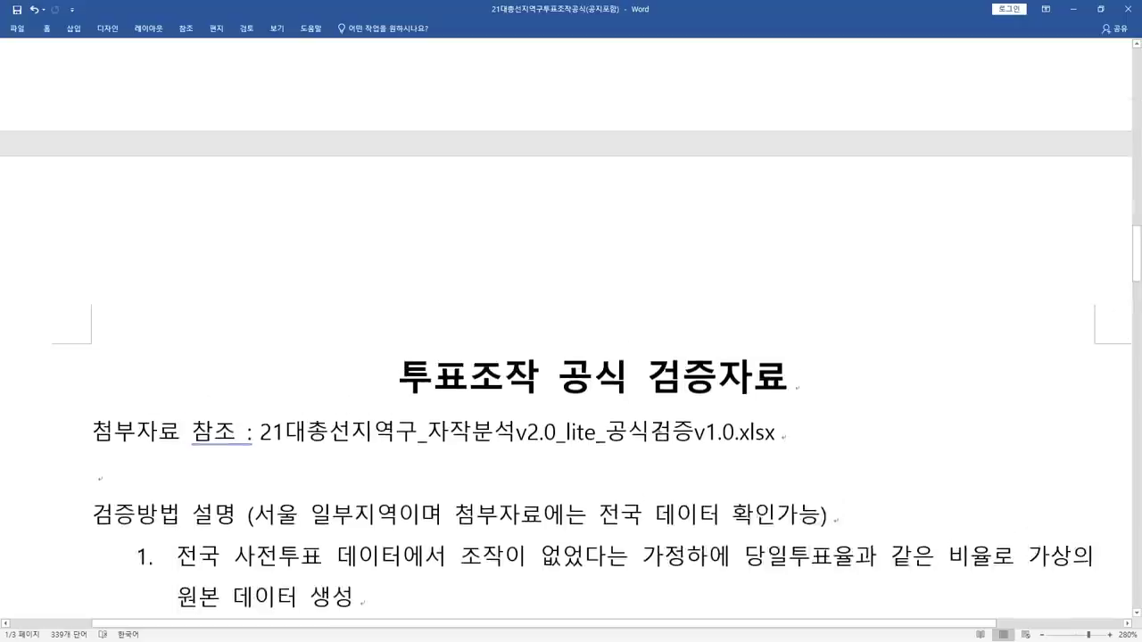
scroll(634, 409, "down", 2)
scroll(628, 410, "up", 6)
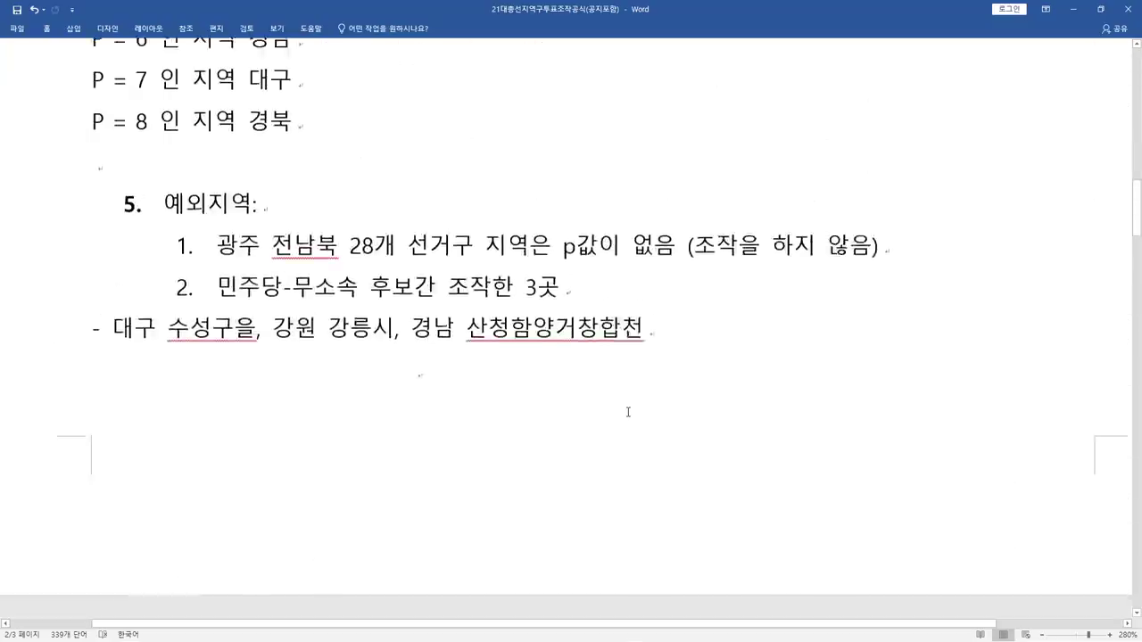
scroll(628, 410, "down", 5)
scroll(628, 411, "down", 1)
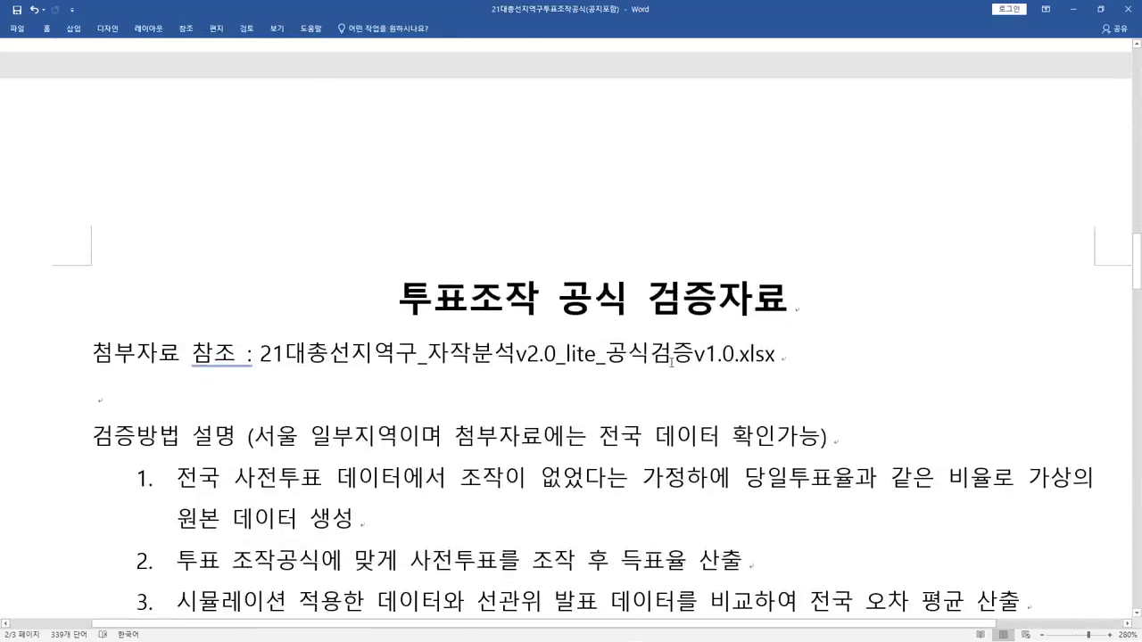
left_click_drag(671, 361, 604, 358)
left_click(603, 359)
- Review the 지역별 P값 section and the verification material, and bring up the 일러두기 notice on the last page
scroll(493, 368, "up", 8)
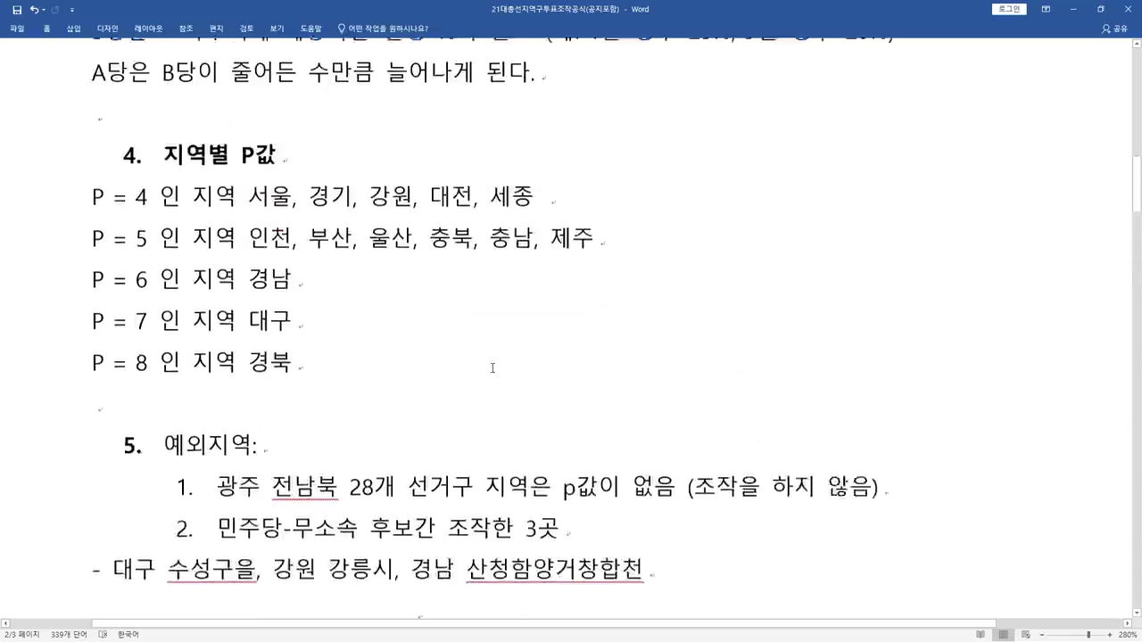
scroll(492, 368, "up", 4)
scroll(495, 367, "down", 3)
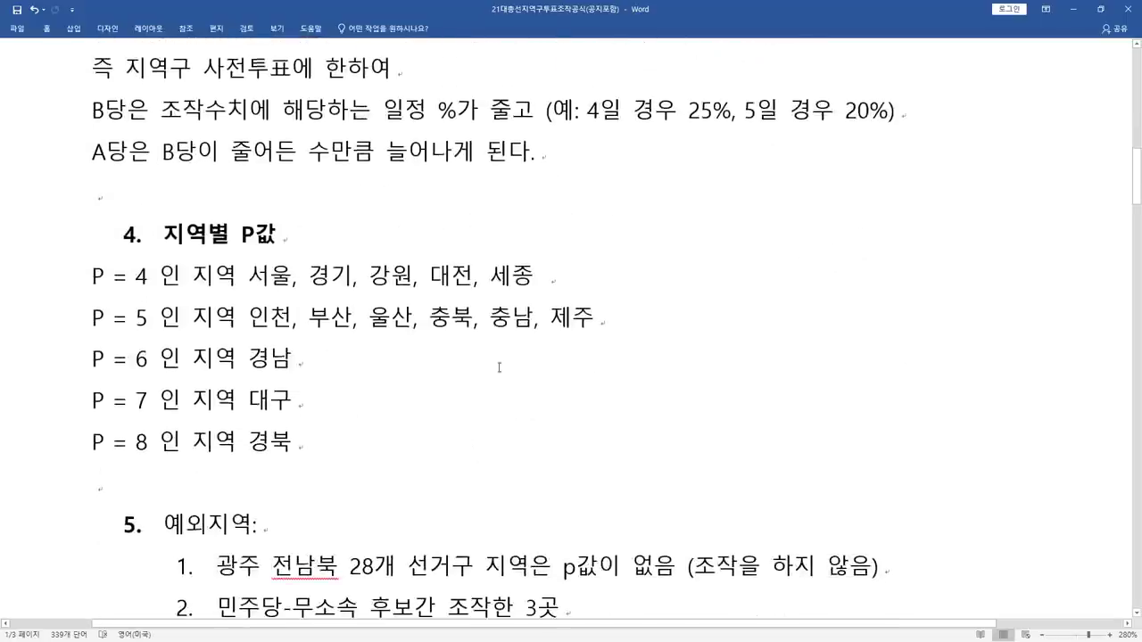
scroll(498, 366, "down", 10)
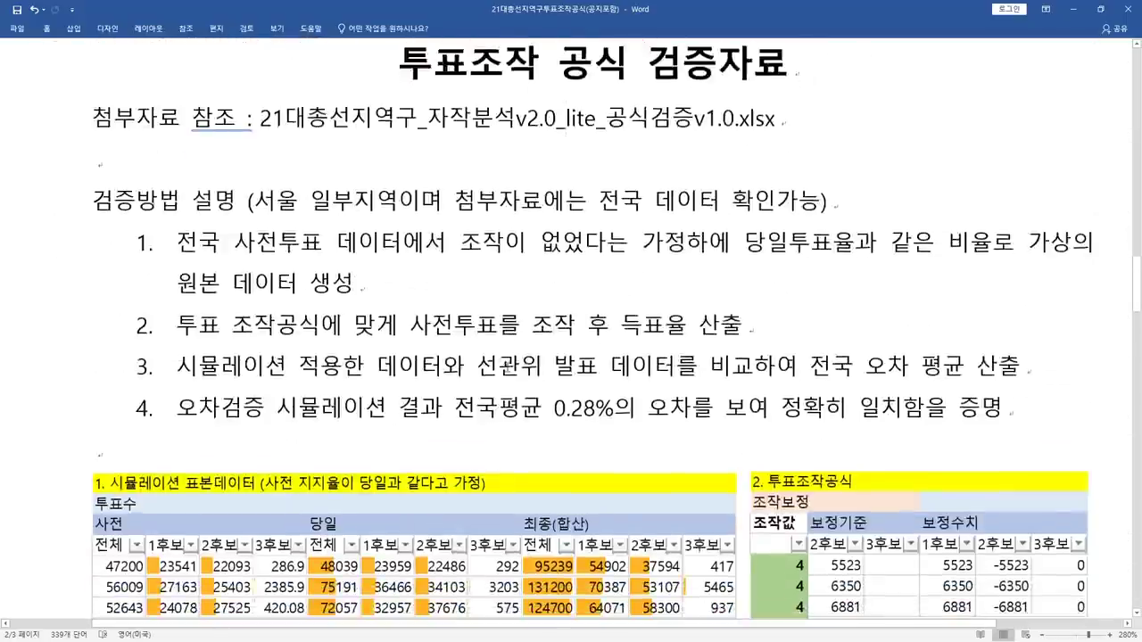
scroll(515, 367, "down", 20)
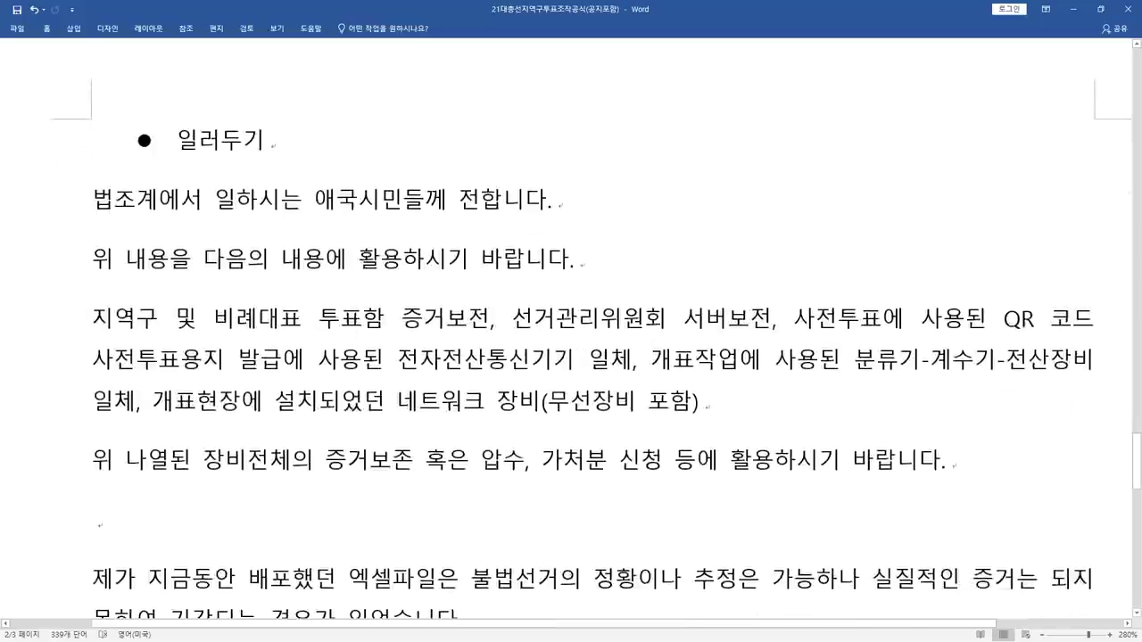
left_click_drag(206, 212, 312, 212)
left_click(259, 314)
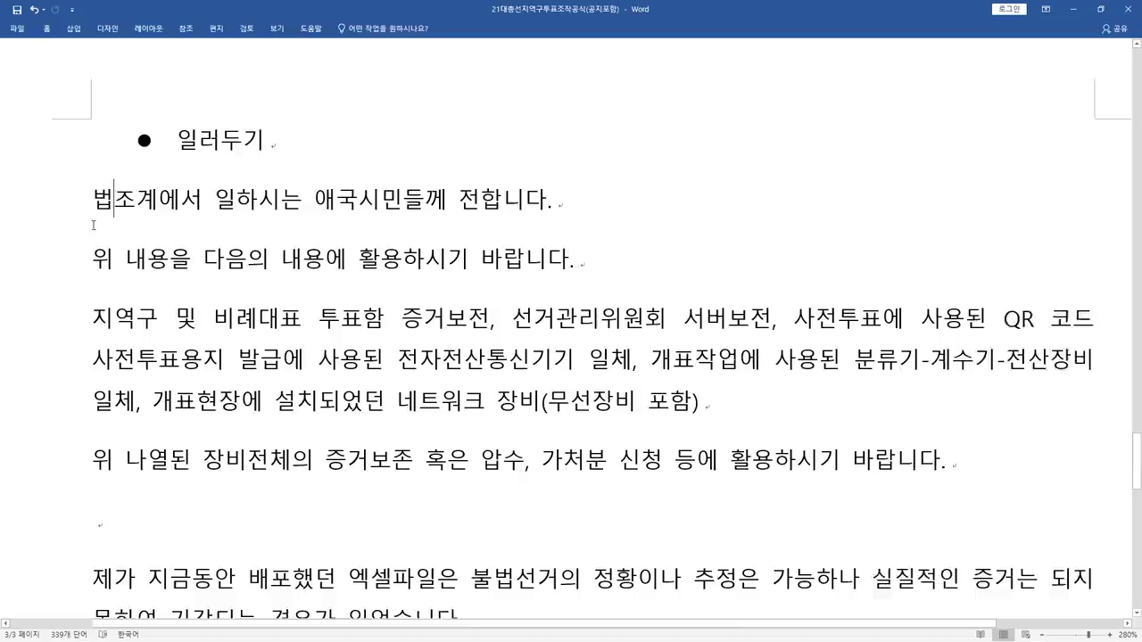
scroll(94, 228, "down", 3)
scroll(94, 228, "up", 1)
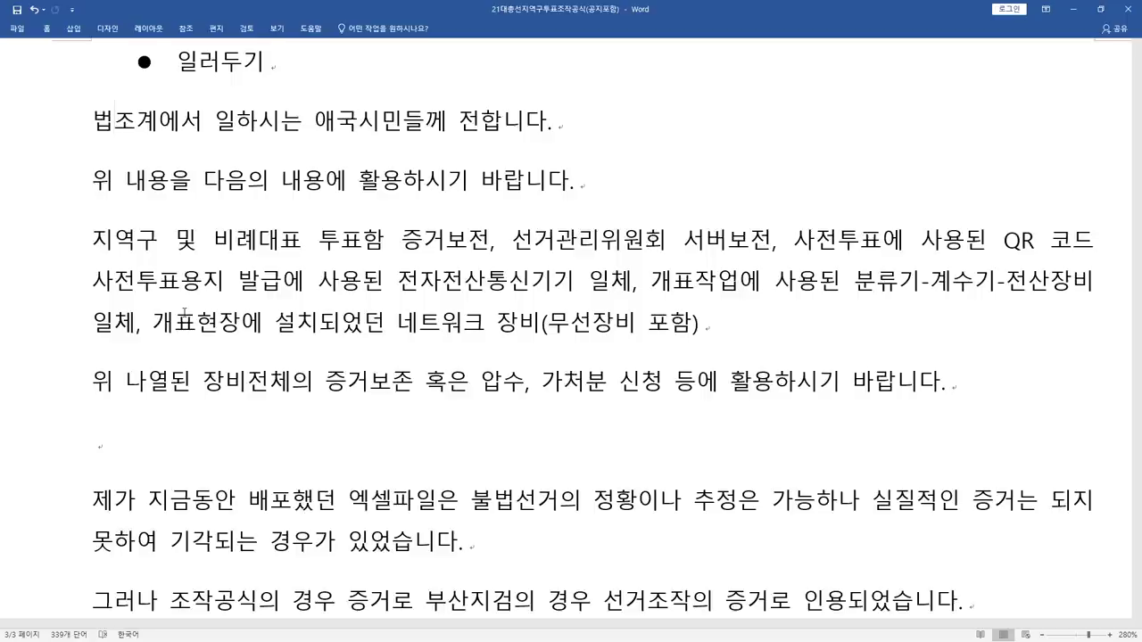
- Highlight the phrase 선거관리위원회 서버보전 in the notice's evidence list, and single out 서버보전
left_click_drag(515, 237, 771, 241)
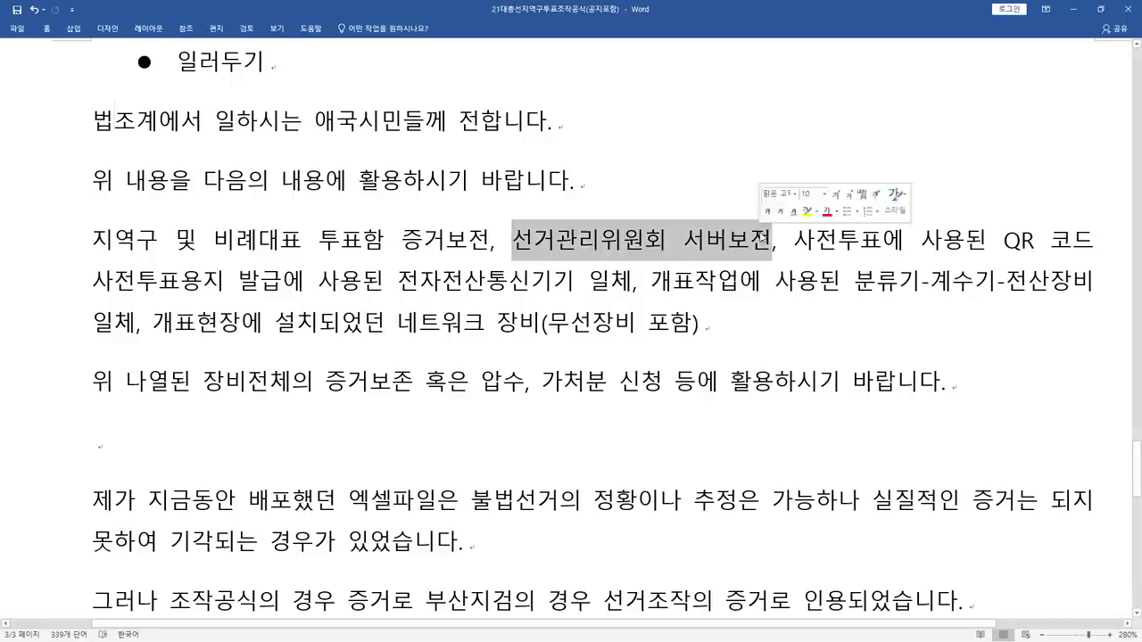
left_click(751, 241)
left_click(680, 241)
left_click_drag(680, 241, 771, 241)
left_click(682, 241)
left_click(730, 241)
left_click(752, 241)
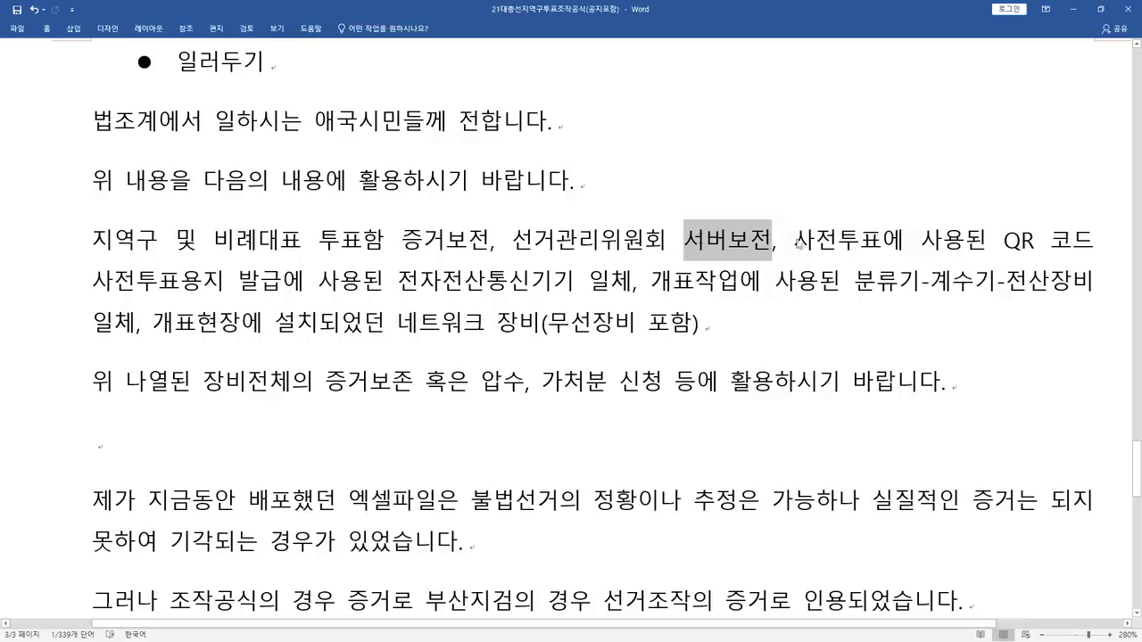
- Highlight the QR code item and the phrase on electronic communication devices used to issue early-voting ballots
left_click_drag(794, 240, 1026, 247)
left_click(1026, 246)
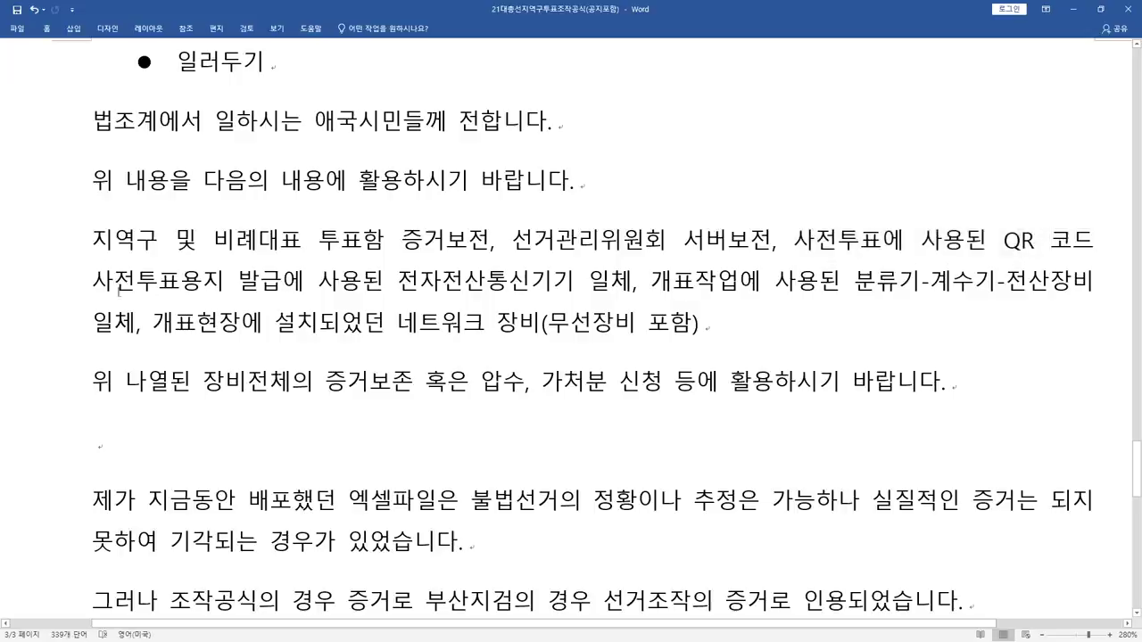
left_click_drag(95, 280, 443, 280)
left_click_drag(587, 282, 509, 282)
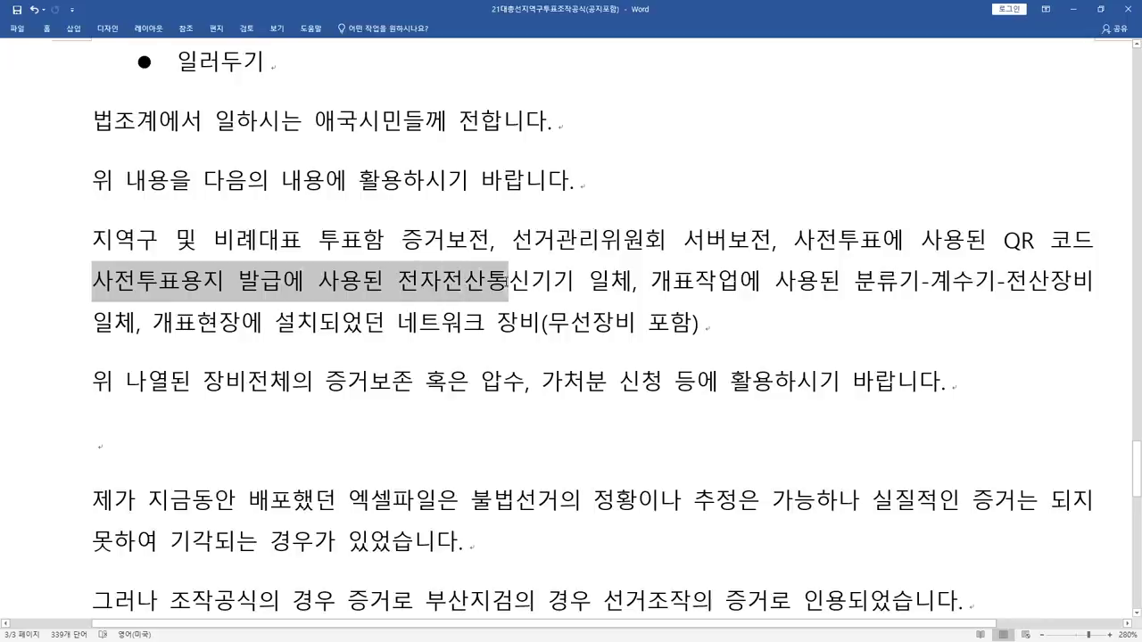
left_click(510, 282)
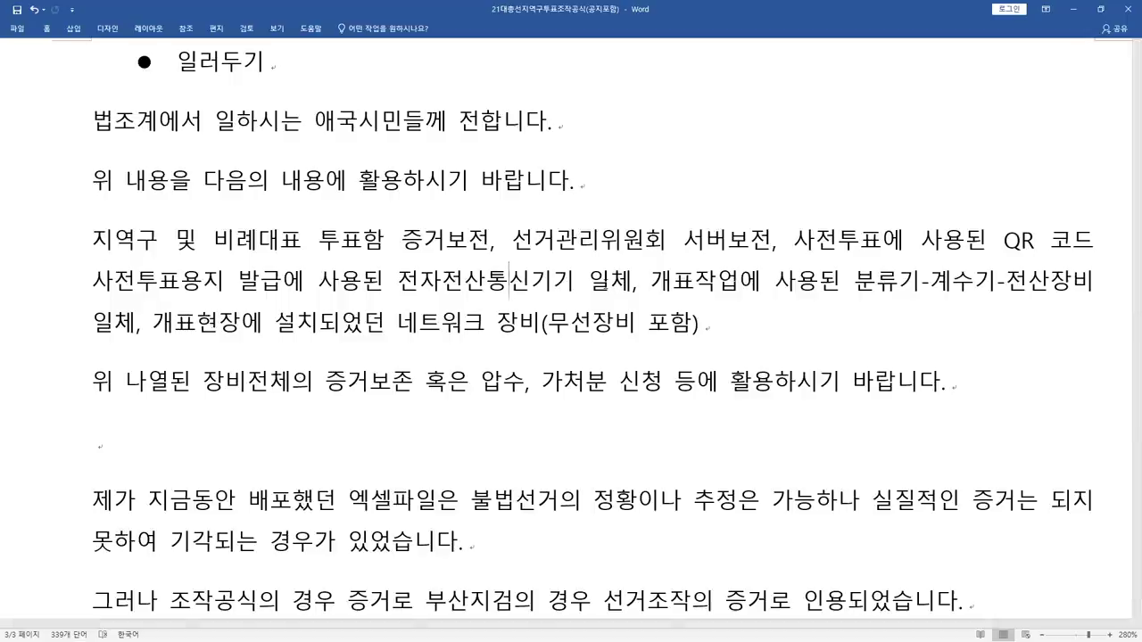
- Highlight the item 개표작업에 사용된 분류기-계수기-전산장비 일체 in the evidence list
left_click_drag(653, 283, 1102, 281)
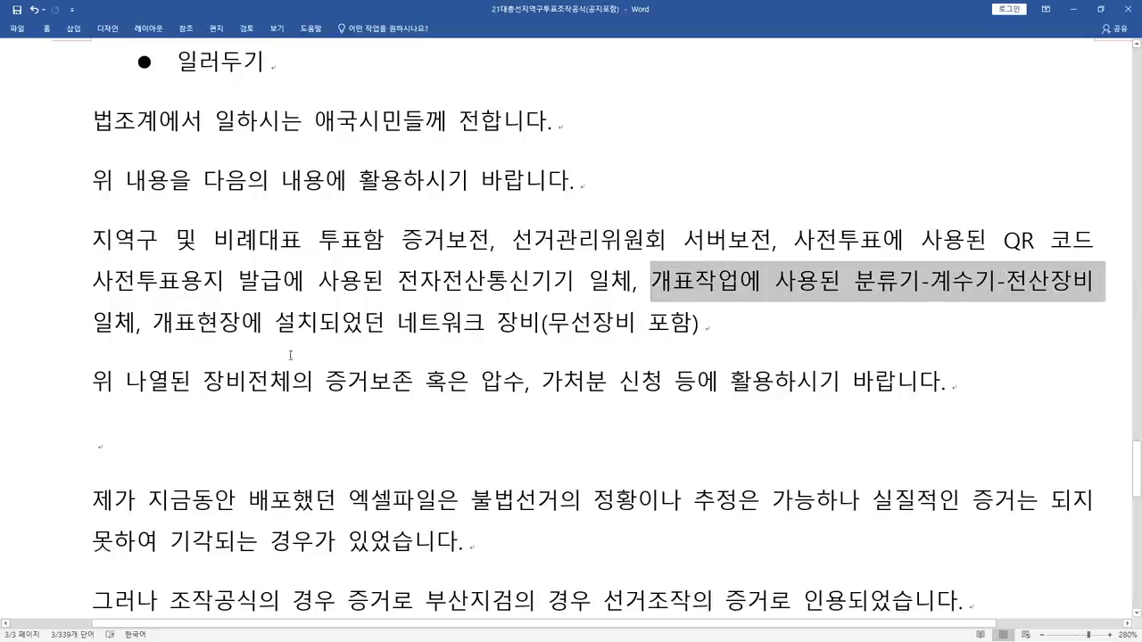
left_click_drag(96, 333, 131, 337)
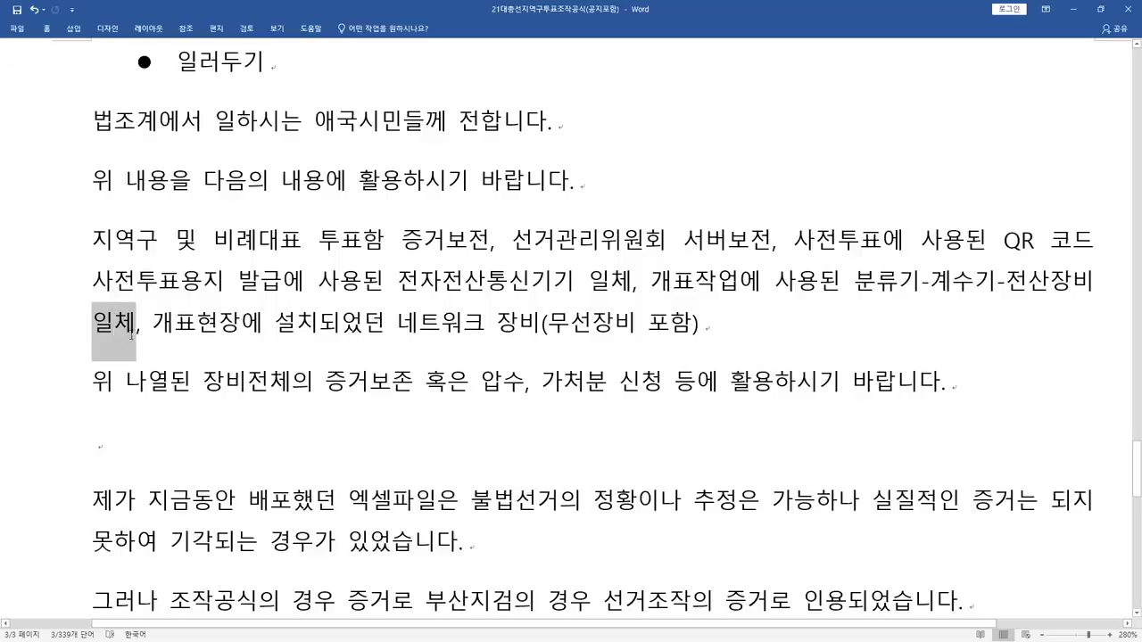
left_click(135, 332)
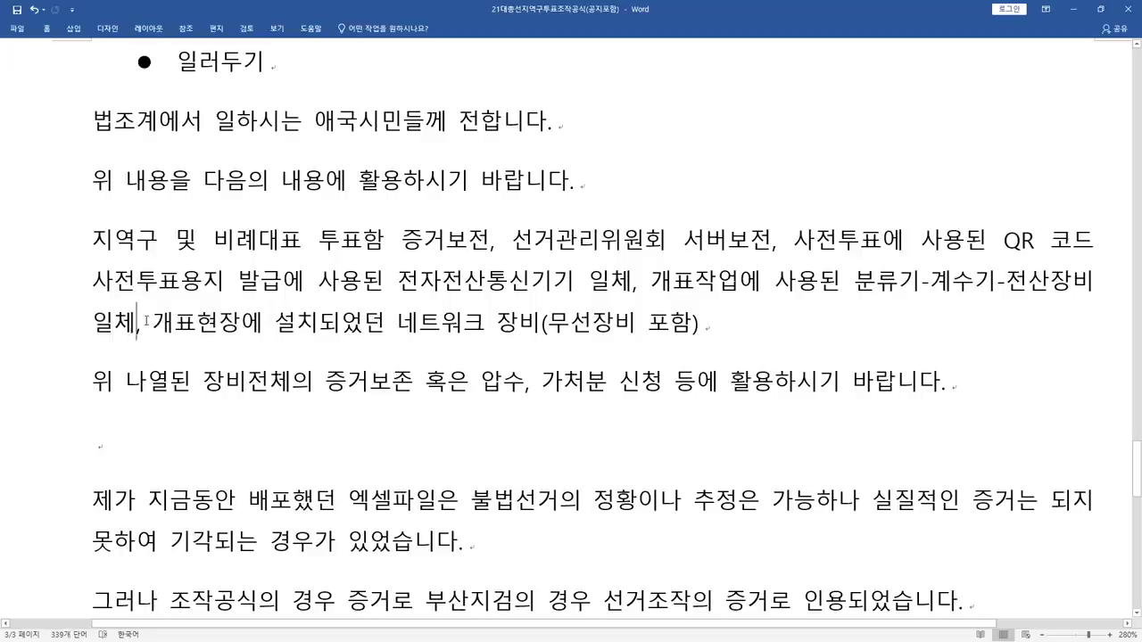